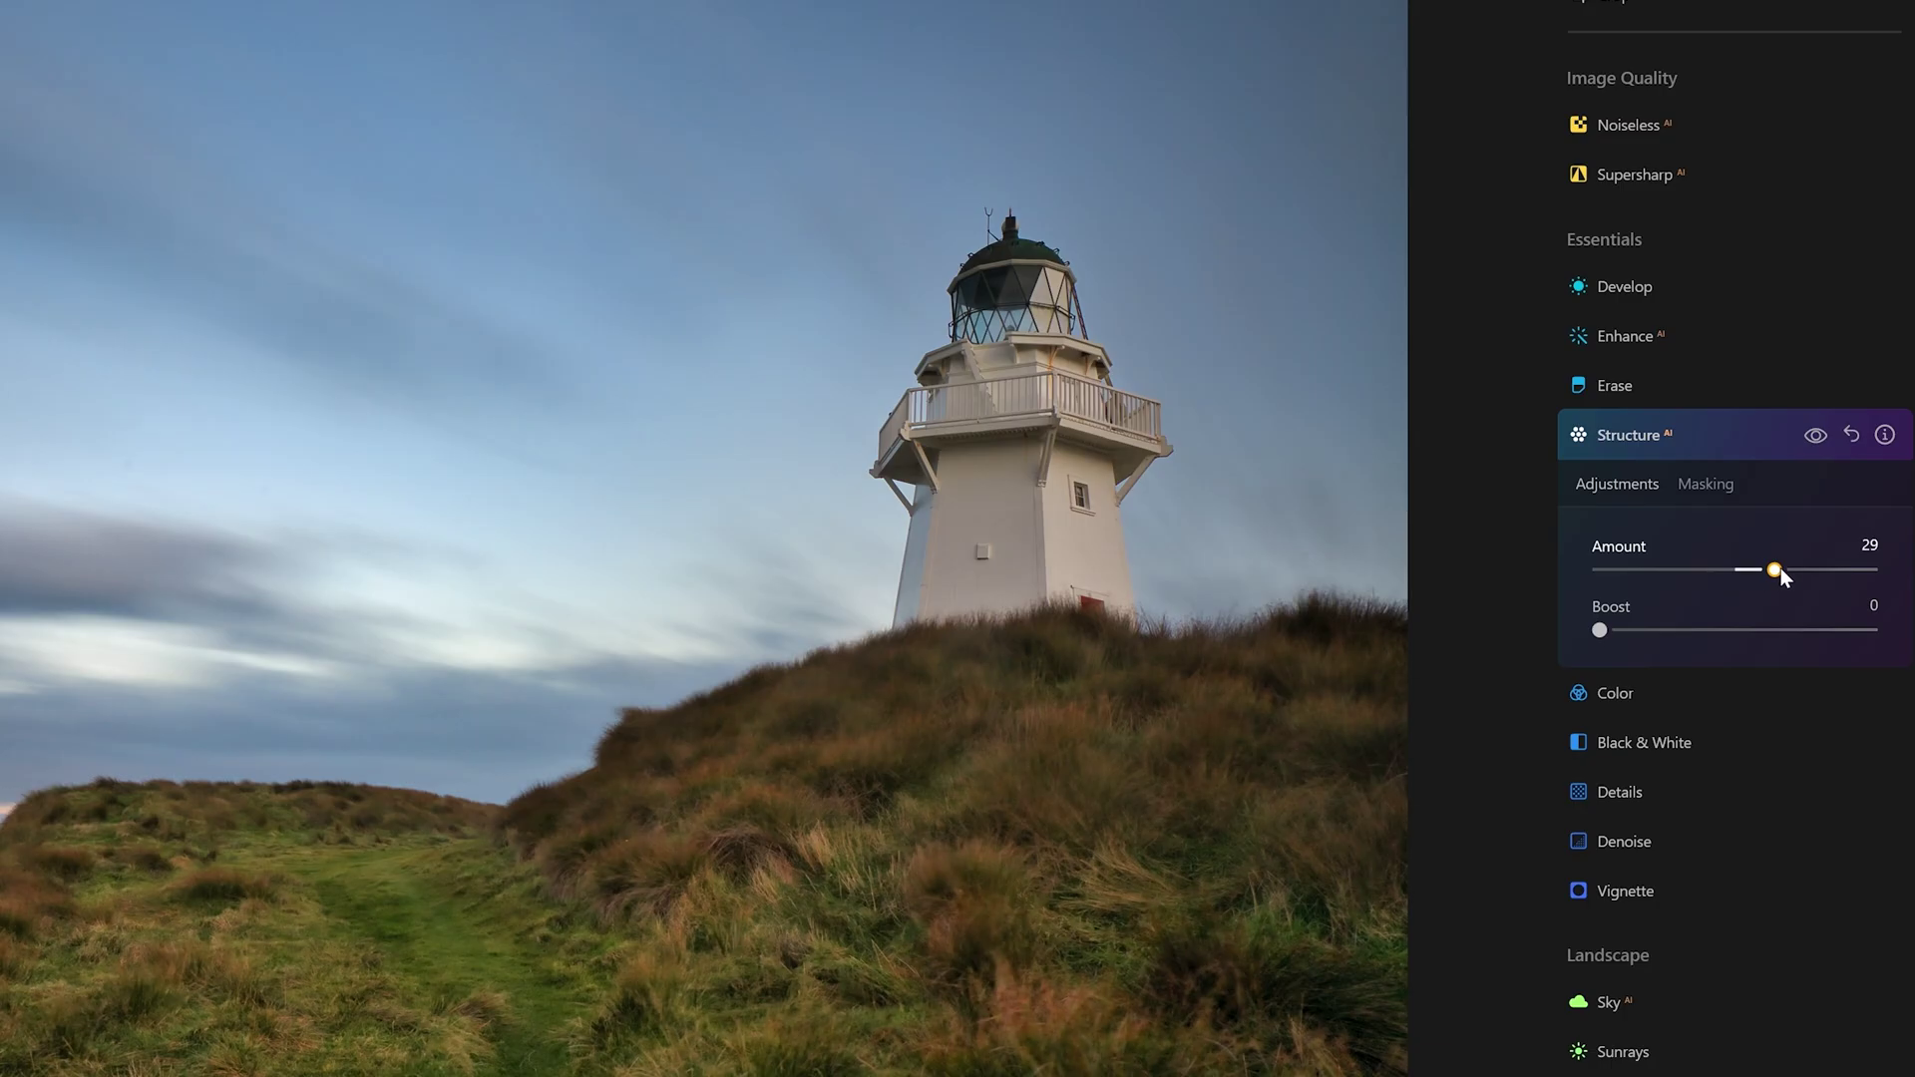
- Raise the Structure AI Amount slider to 100 for full-strength detail
left_click_drag(1780, 566, 1871, 568)
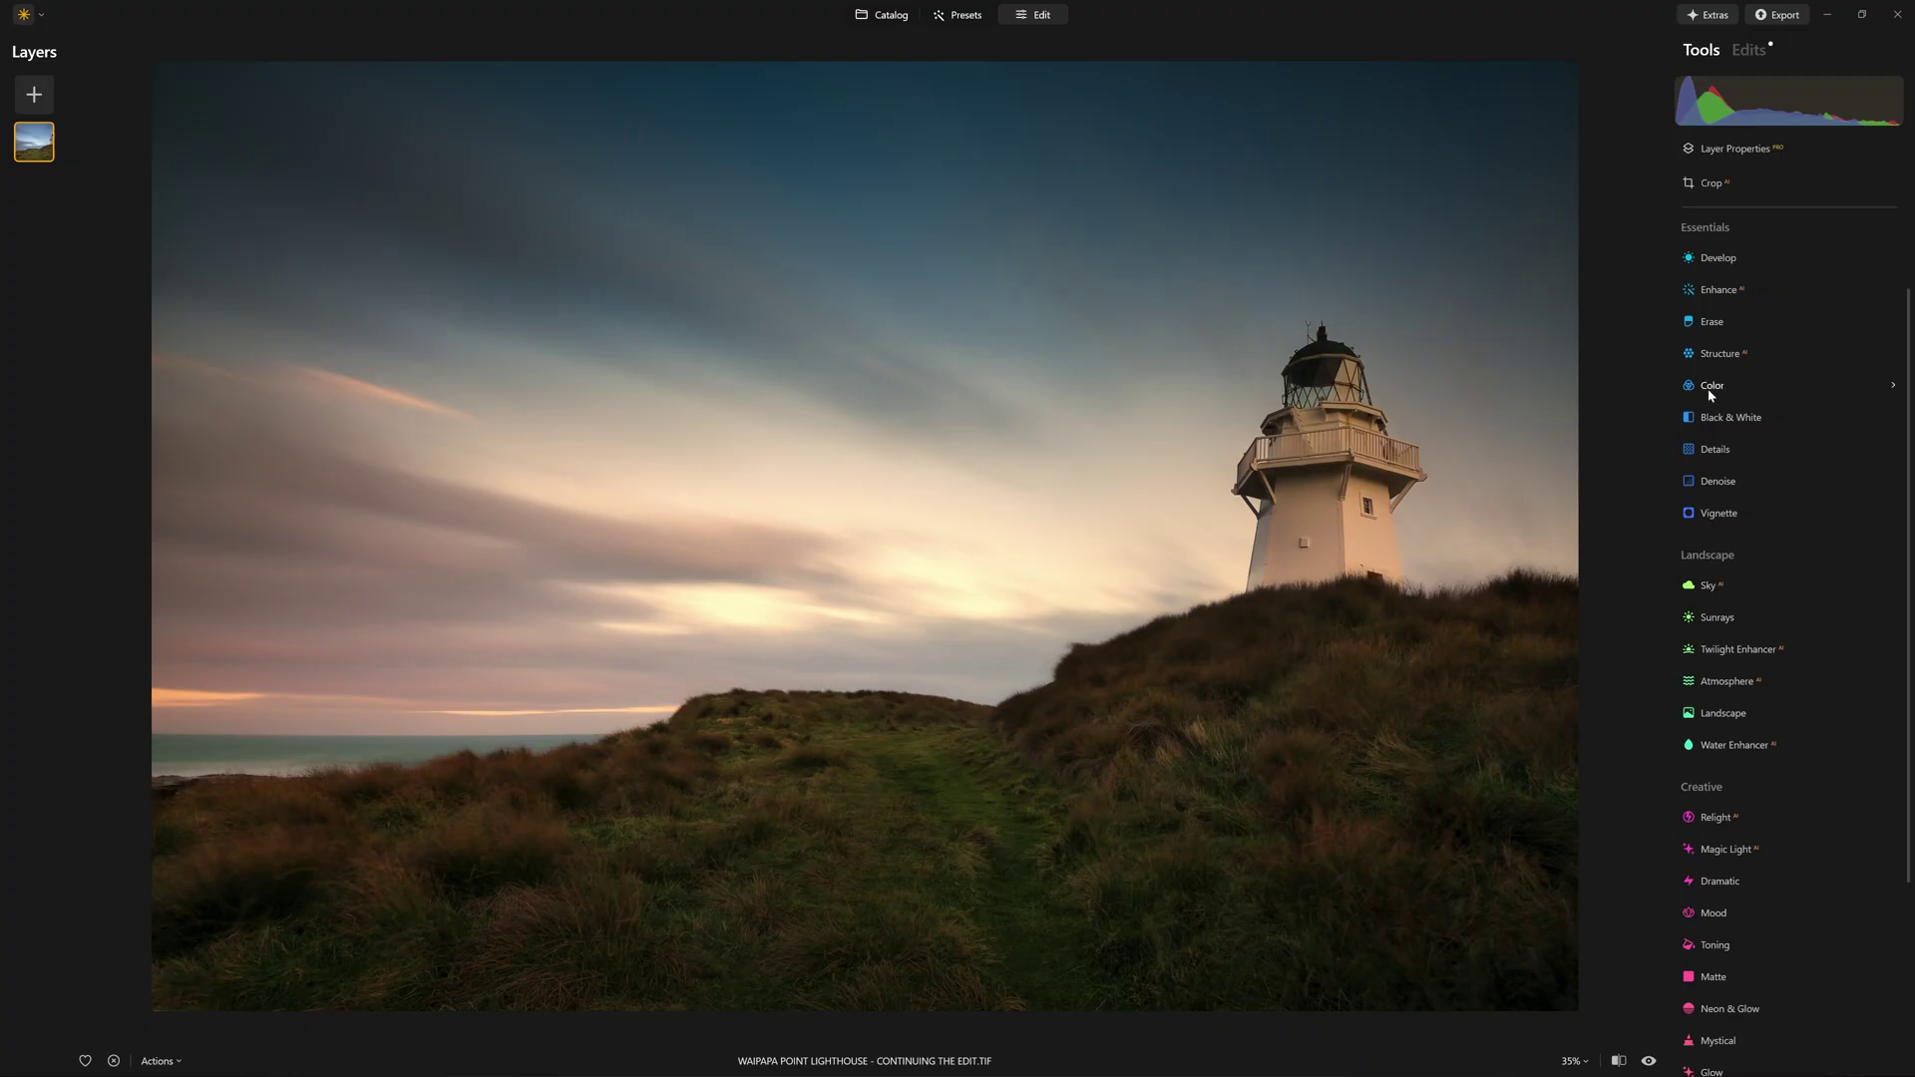
left_click(1711, 386)
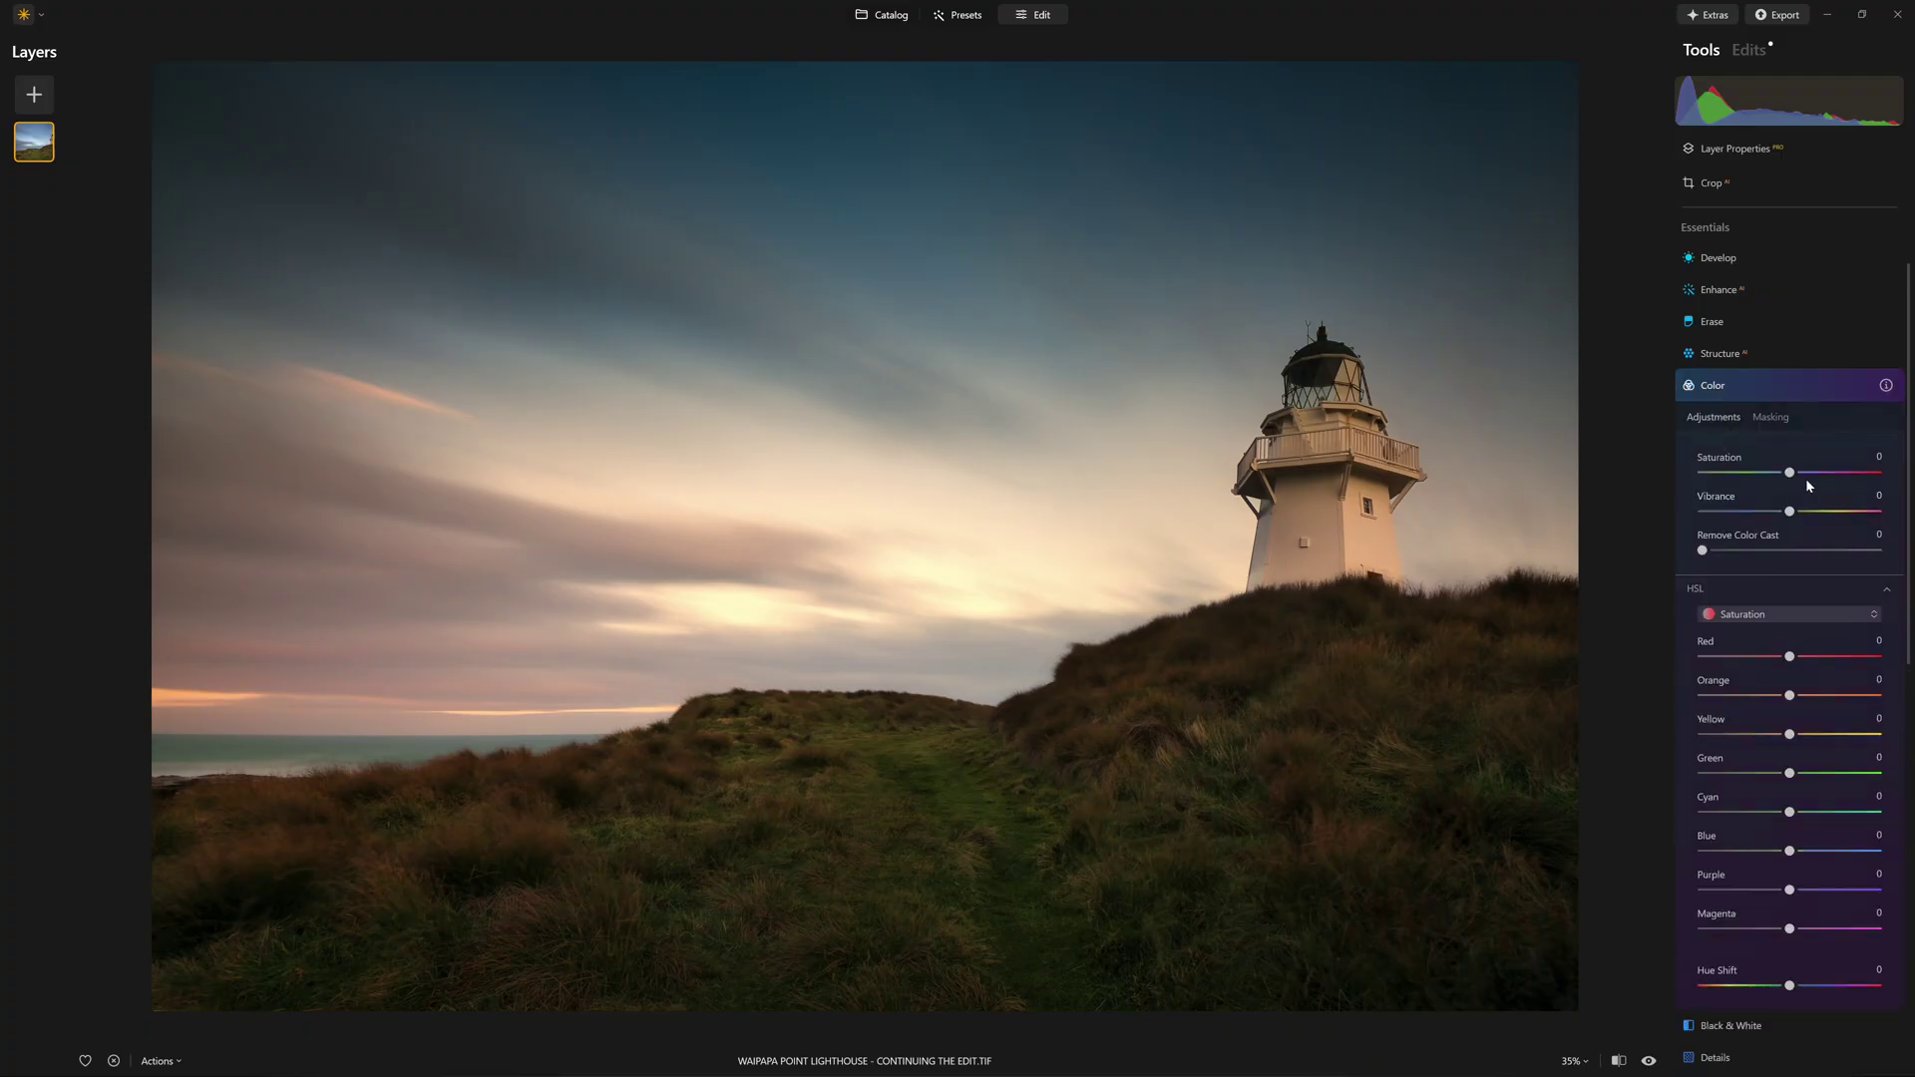
left_click_drag(1789, 472, 1895, 479)
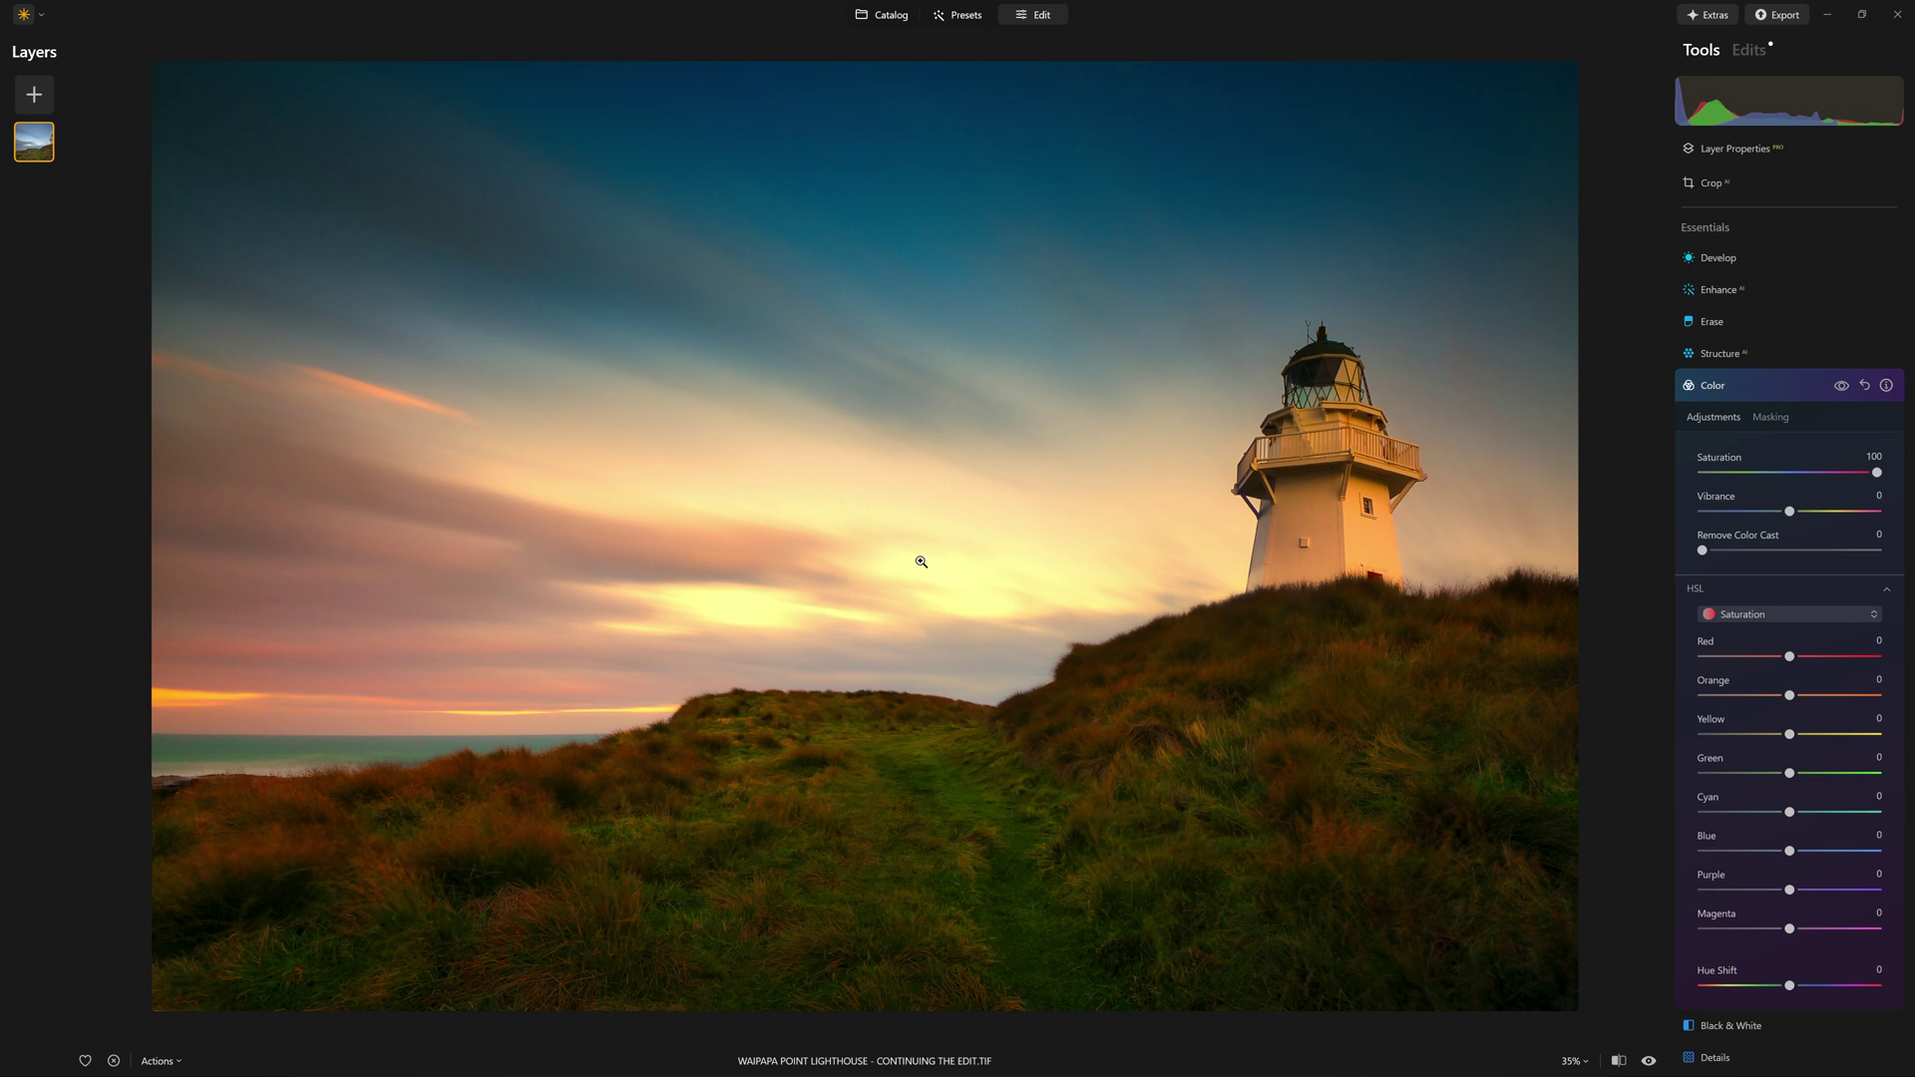
left_click(1864, 386)
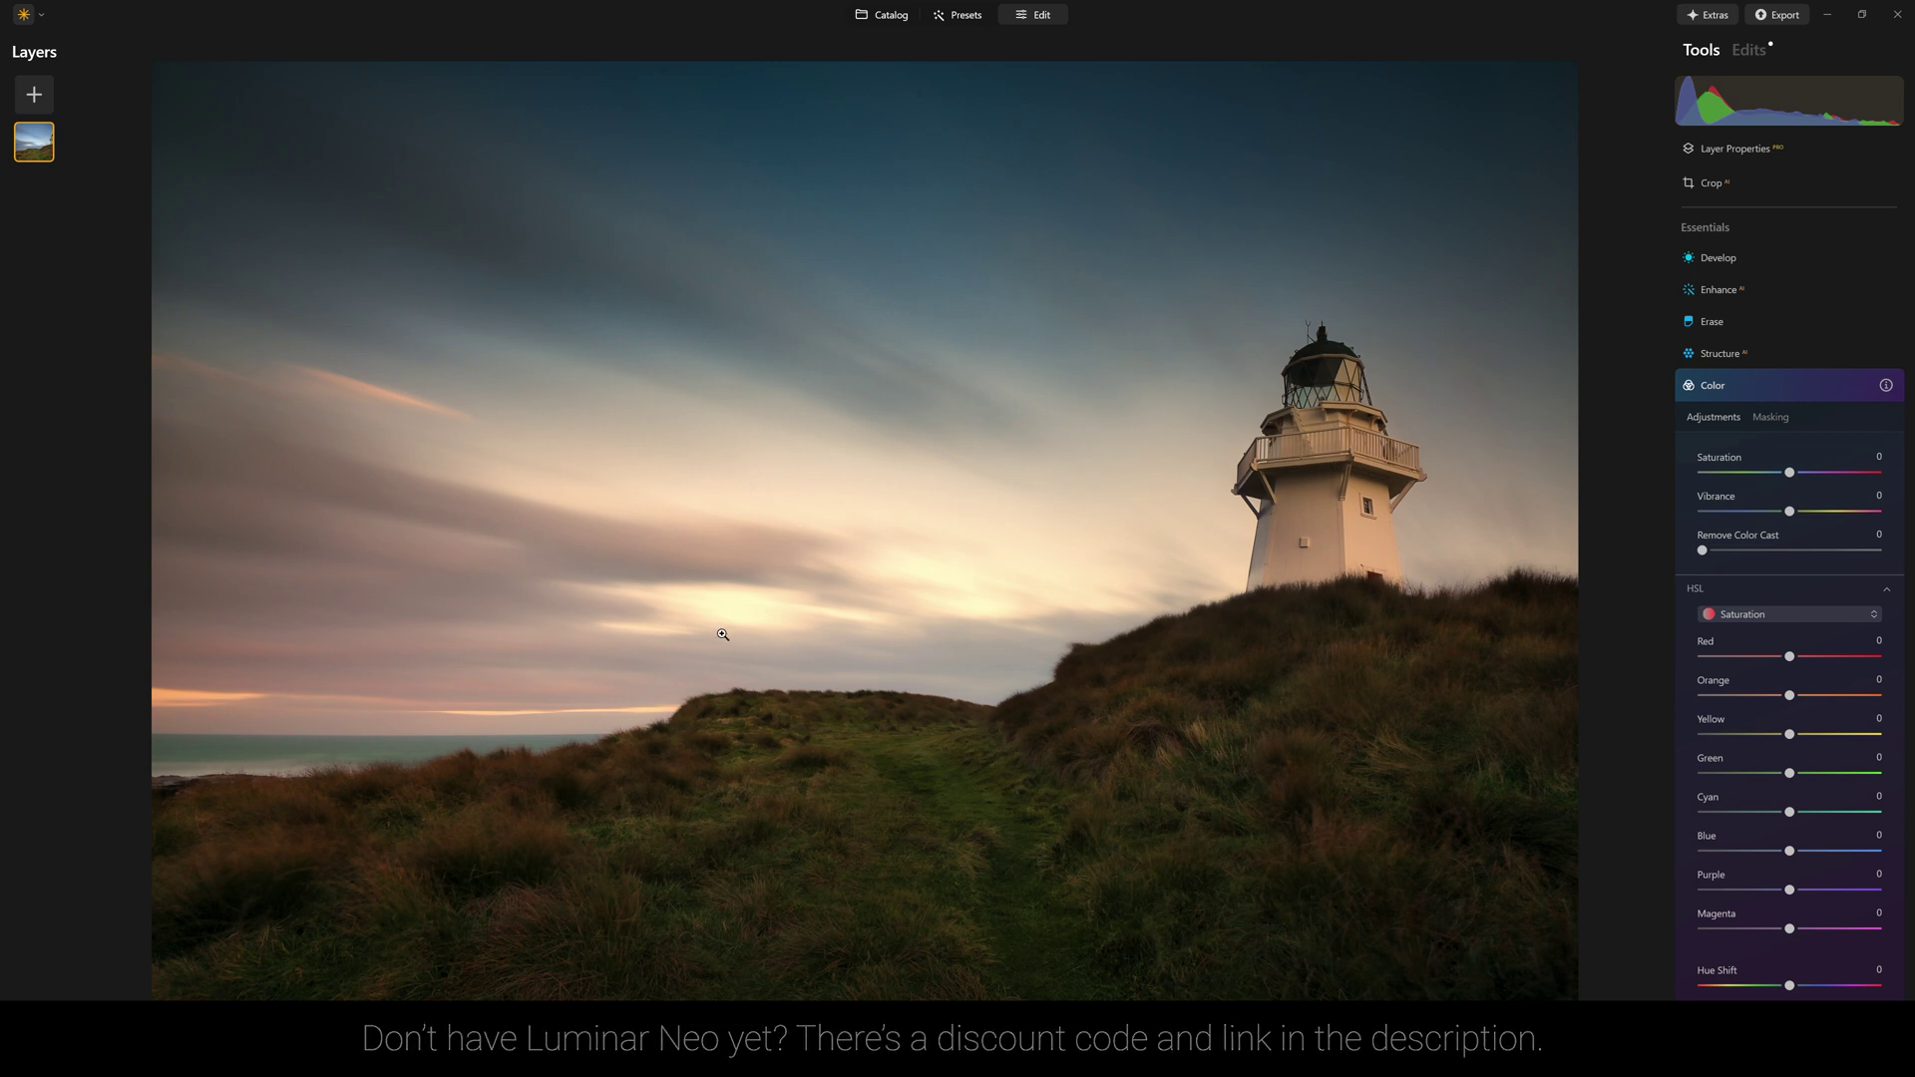
left_click(1767, 389)
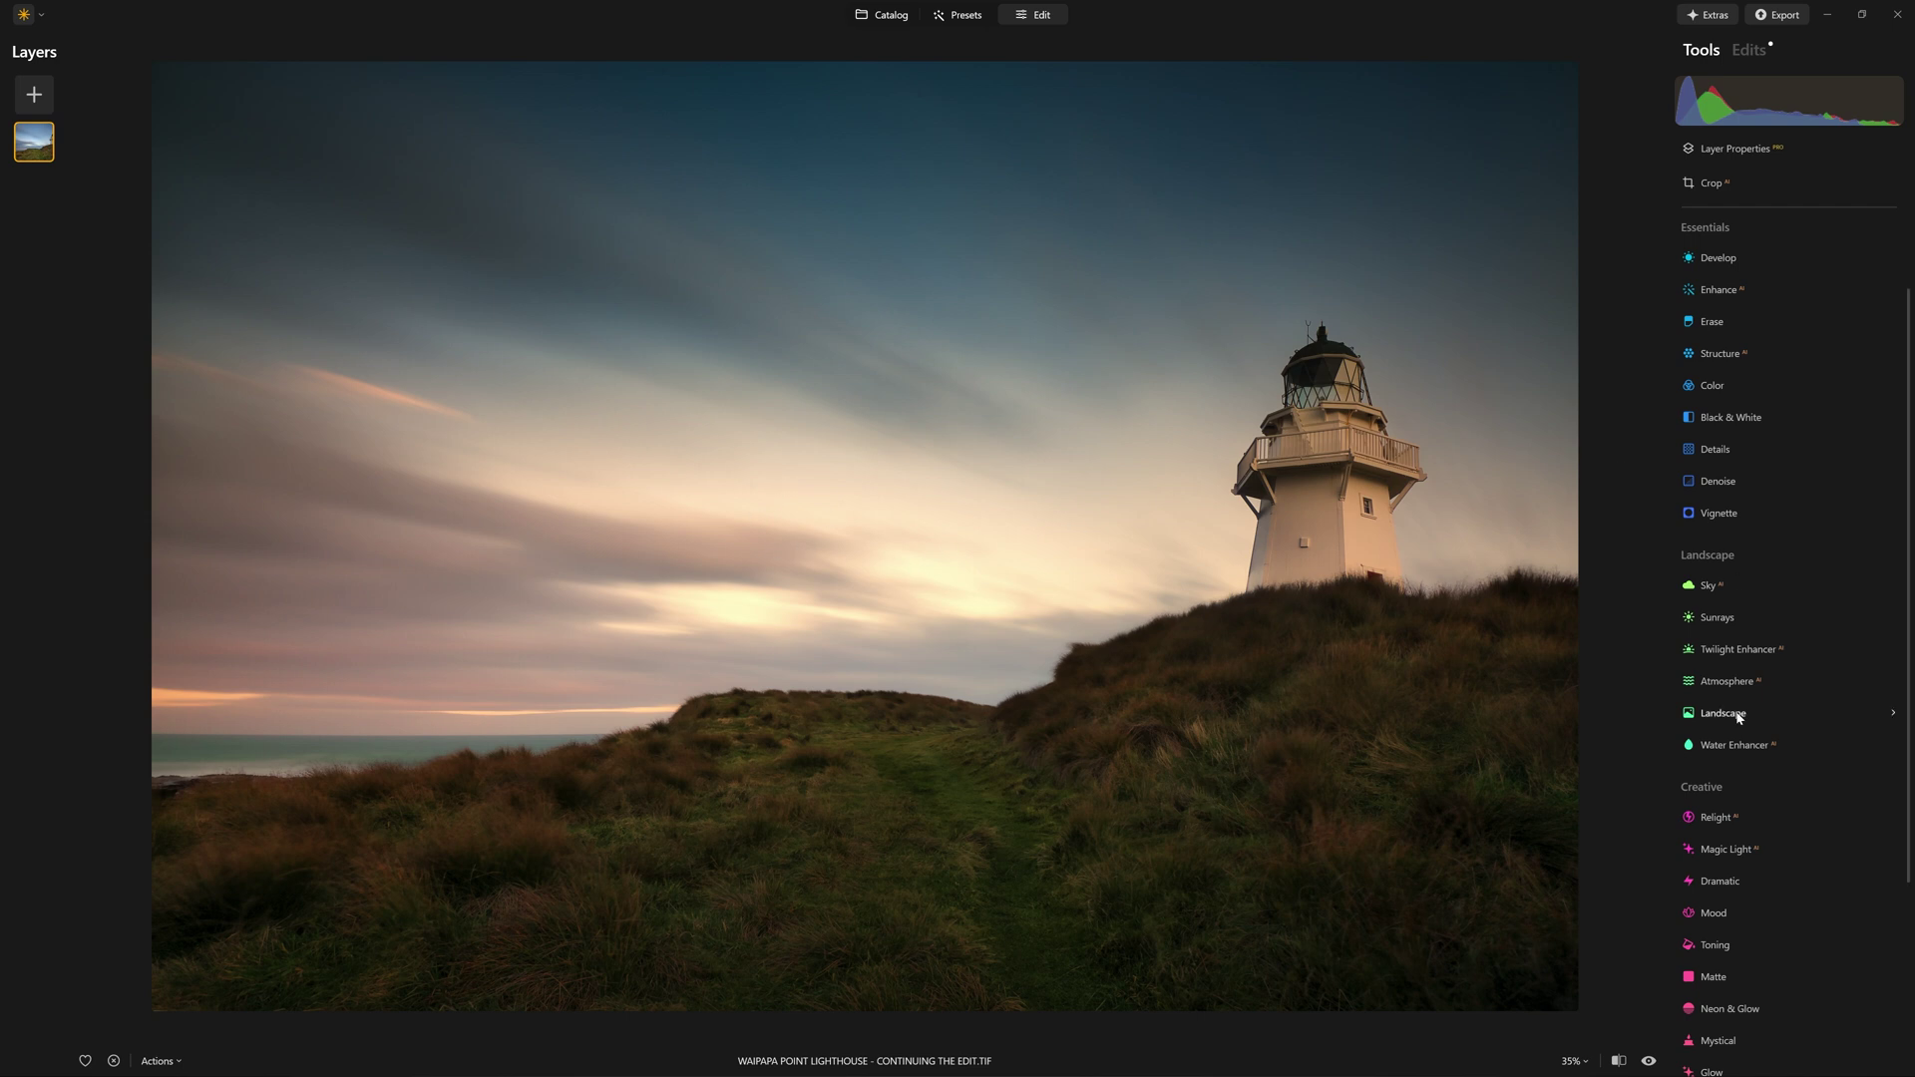
- In Color Harmony, try Warmth from warm to -100, checking at 100% zoom, then reset it to 0
scroll(1742, 714, "down", 3)
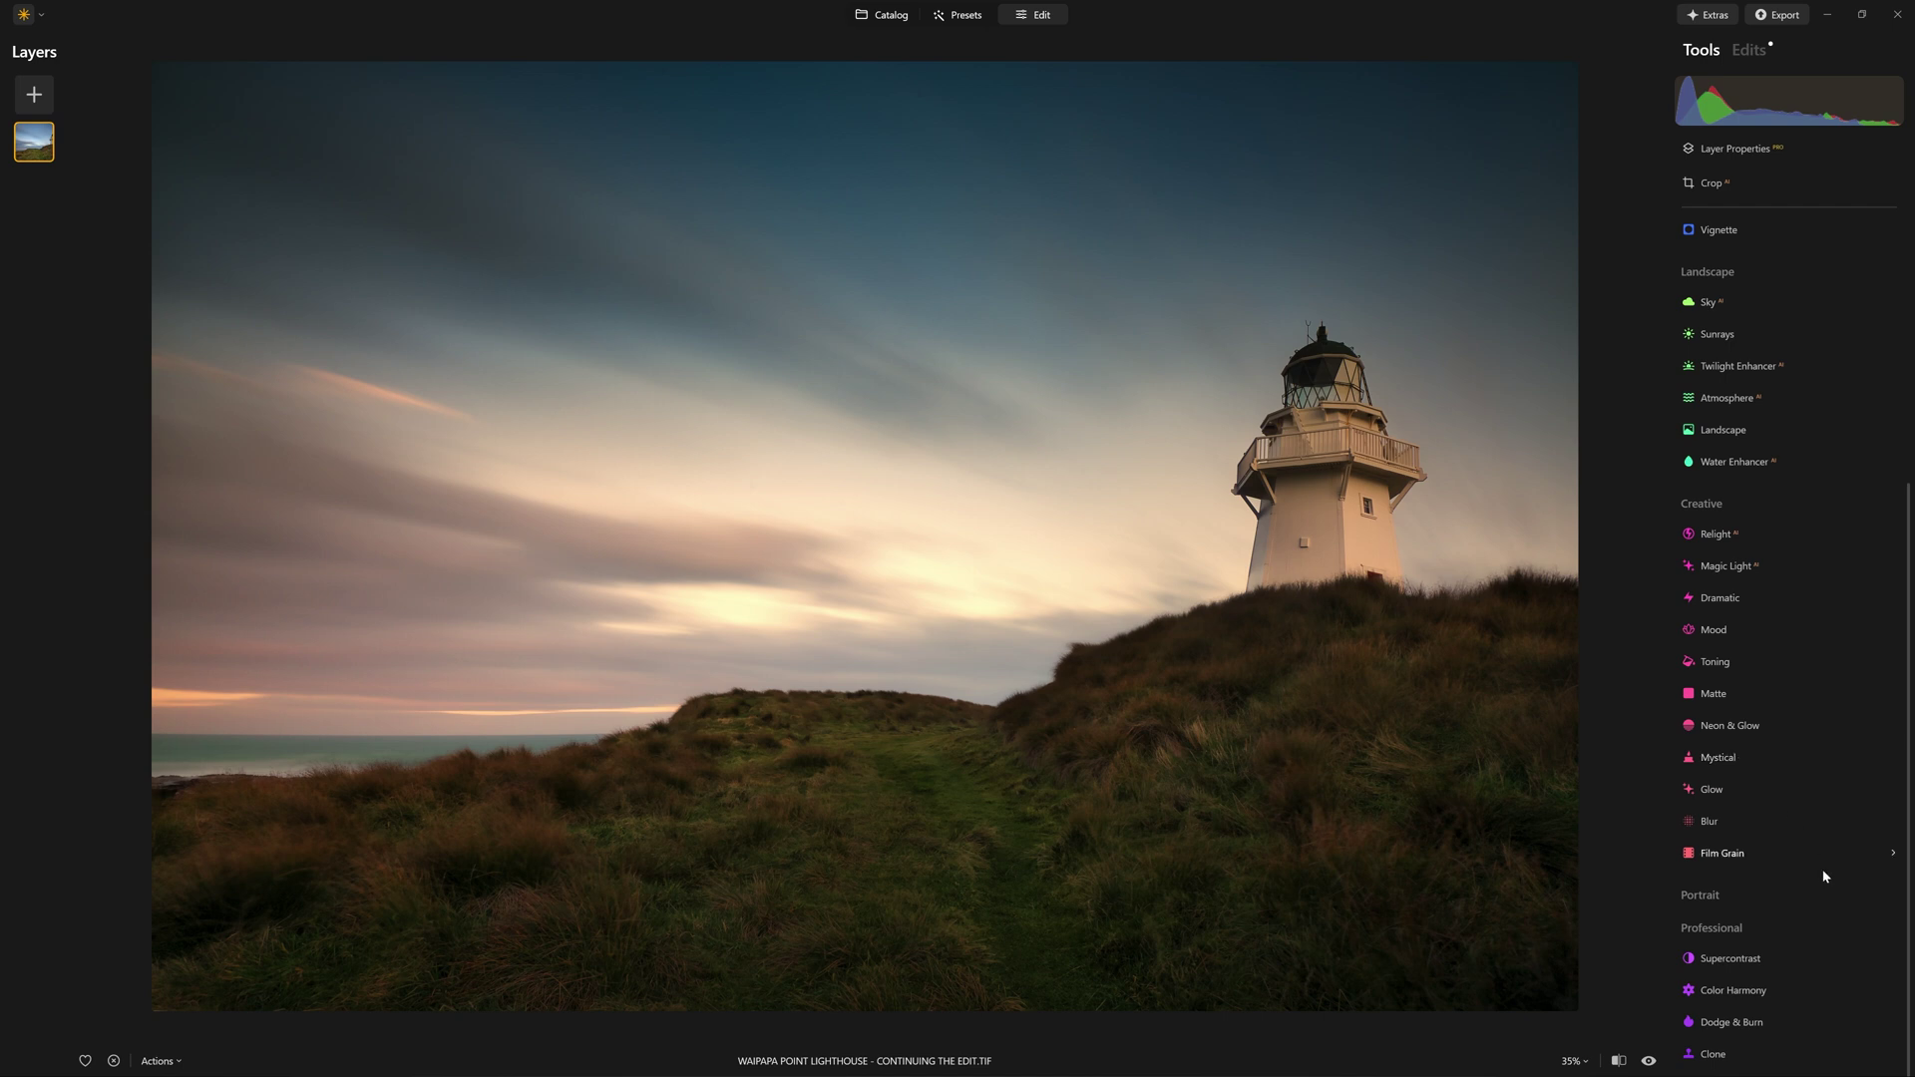
left_click(1720, 991)
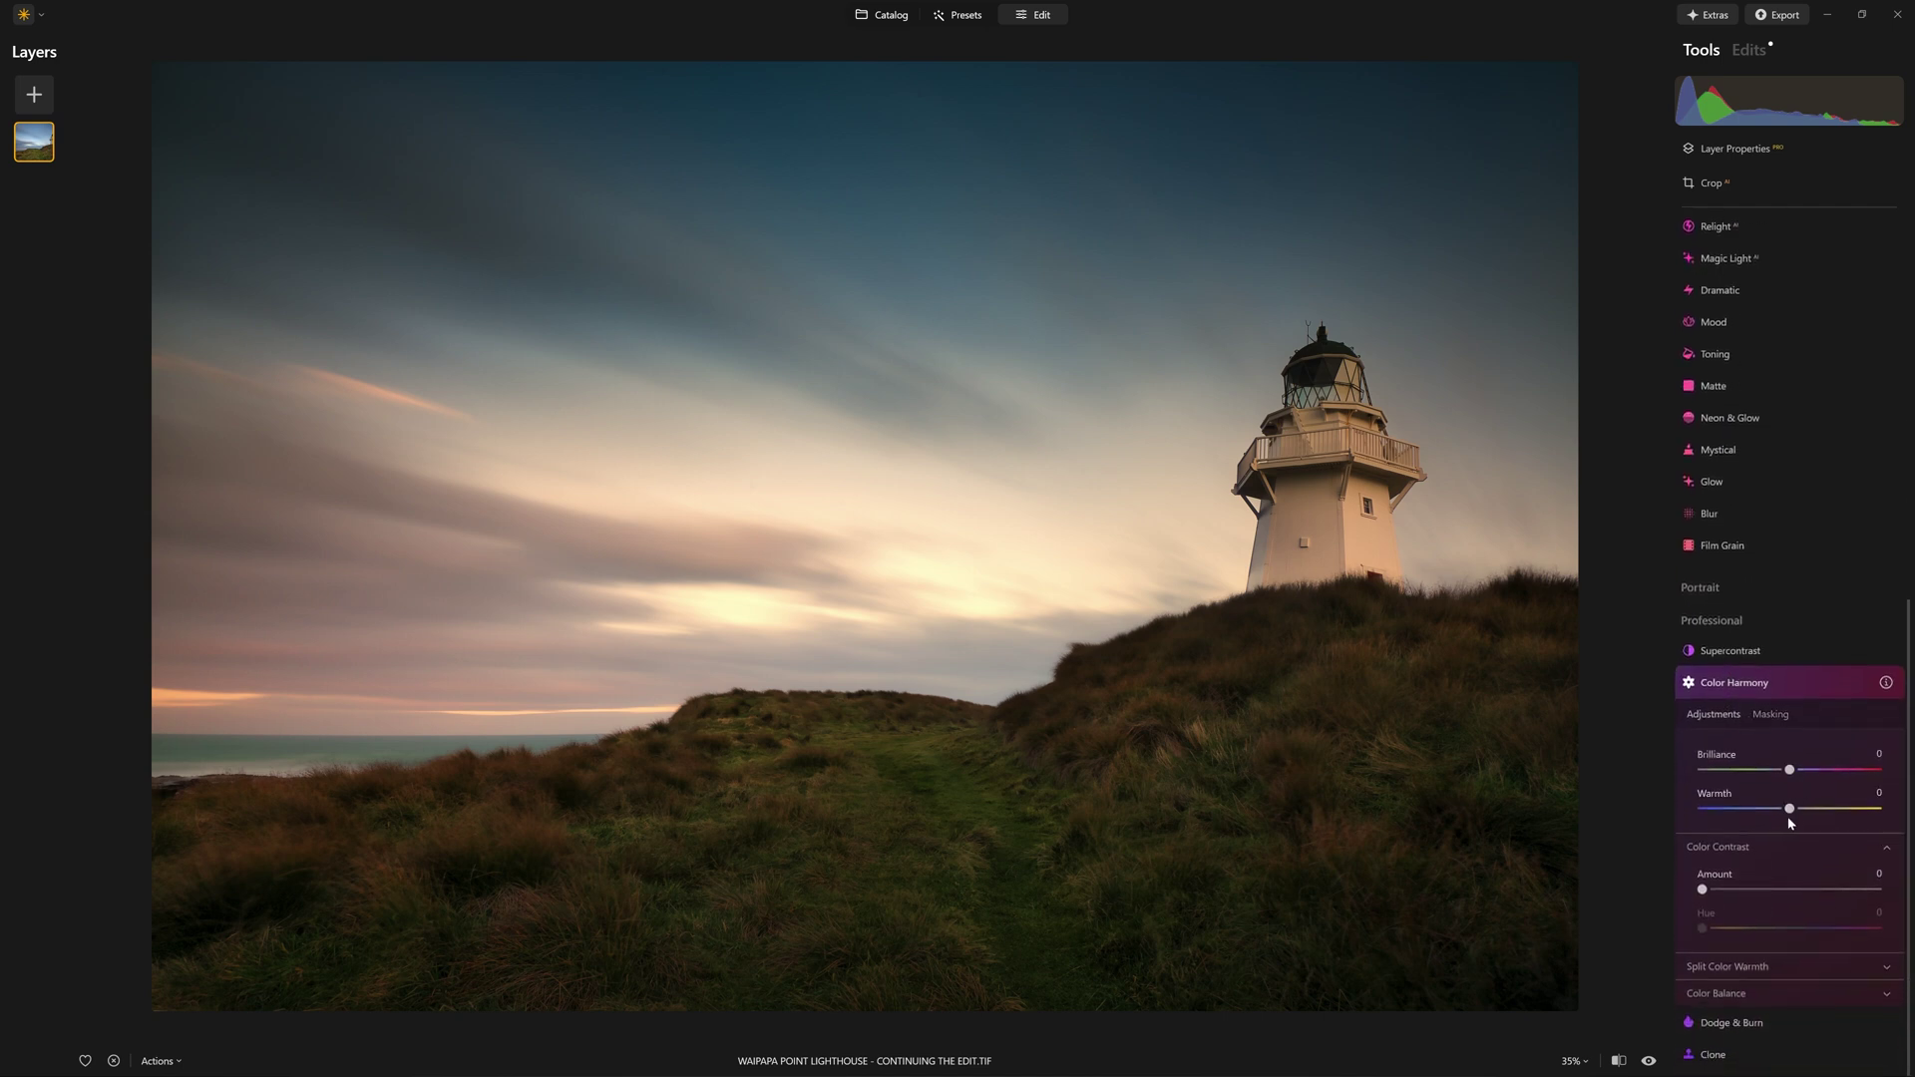
left_click_drag(1789, 810, 1863, 810)
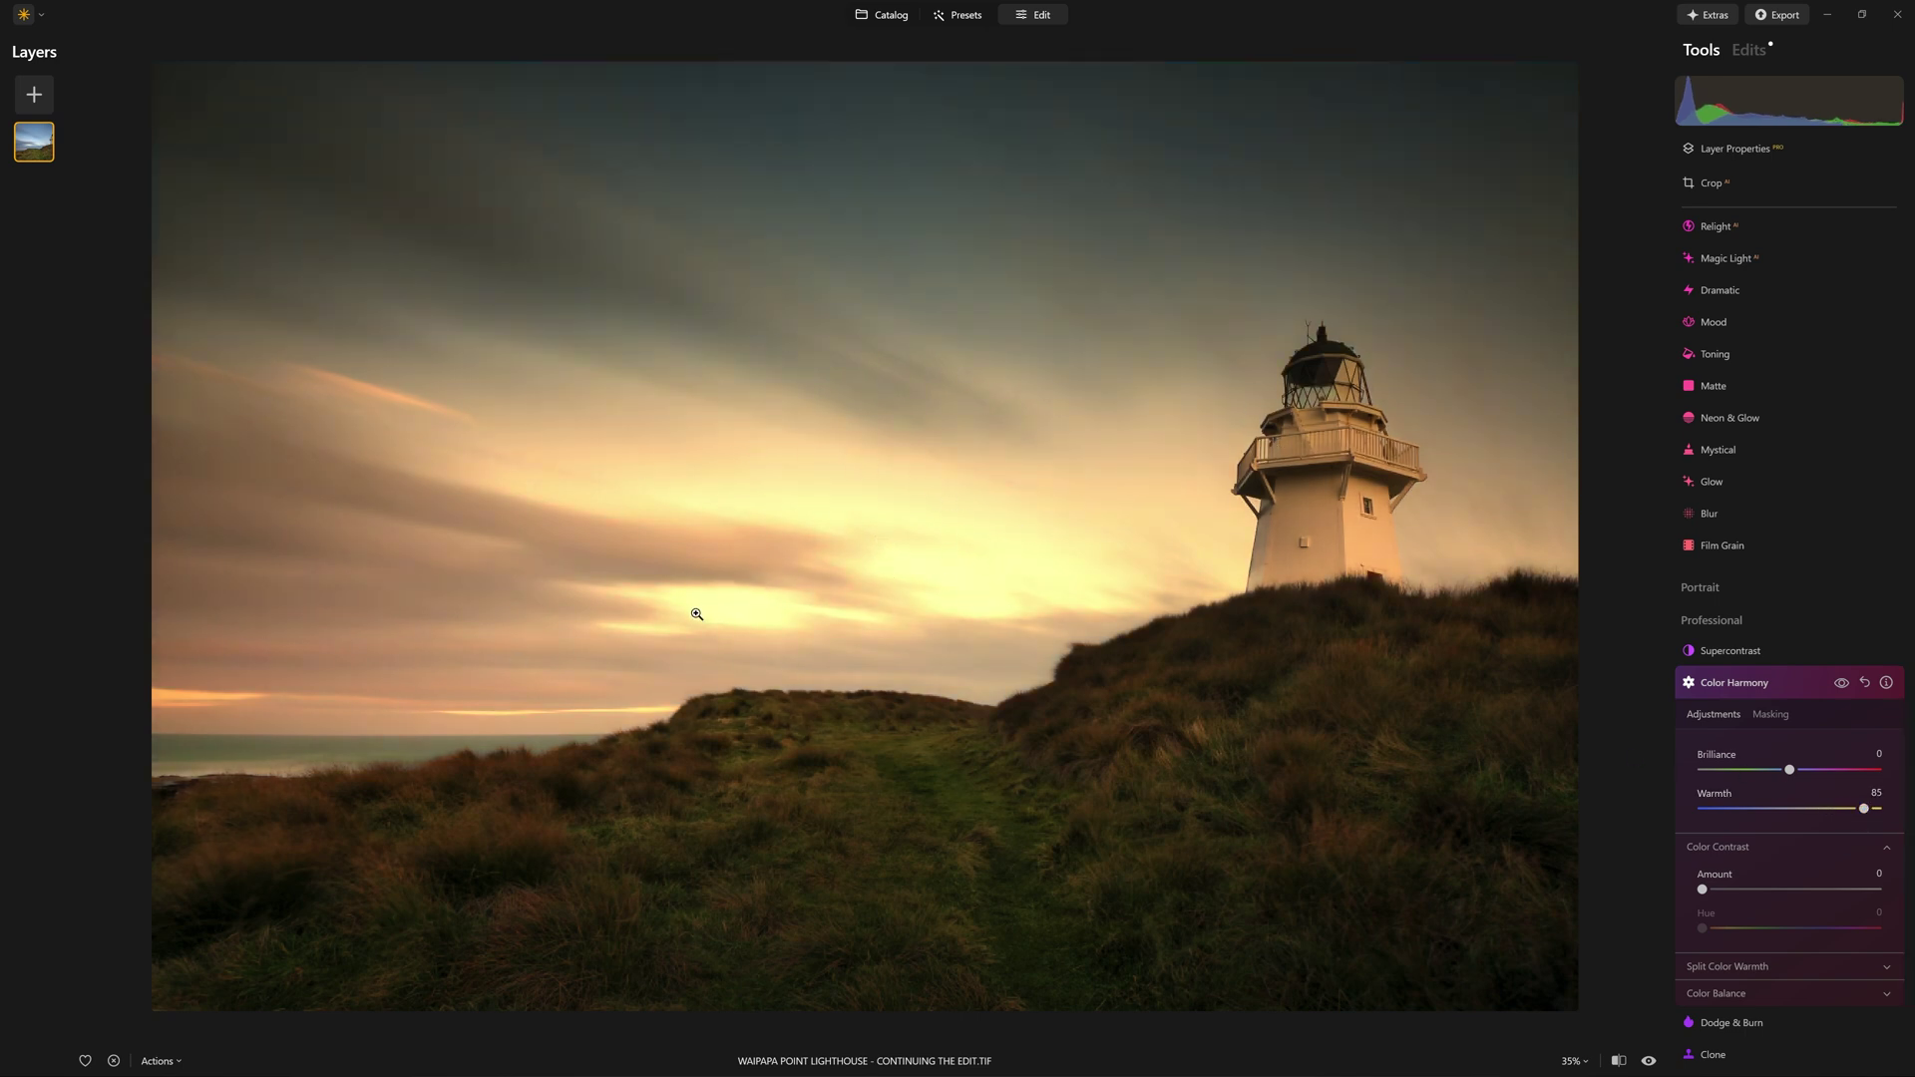
left_click(784, 605)
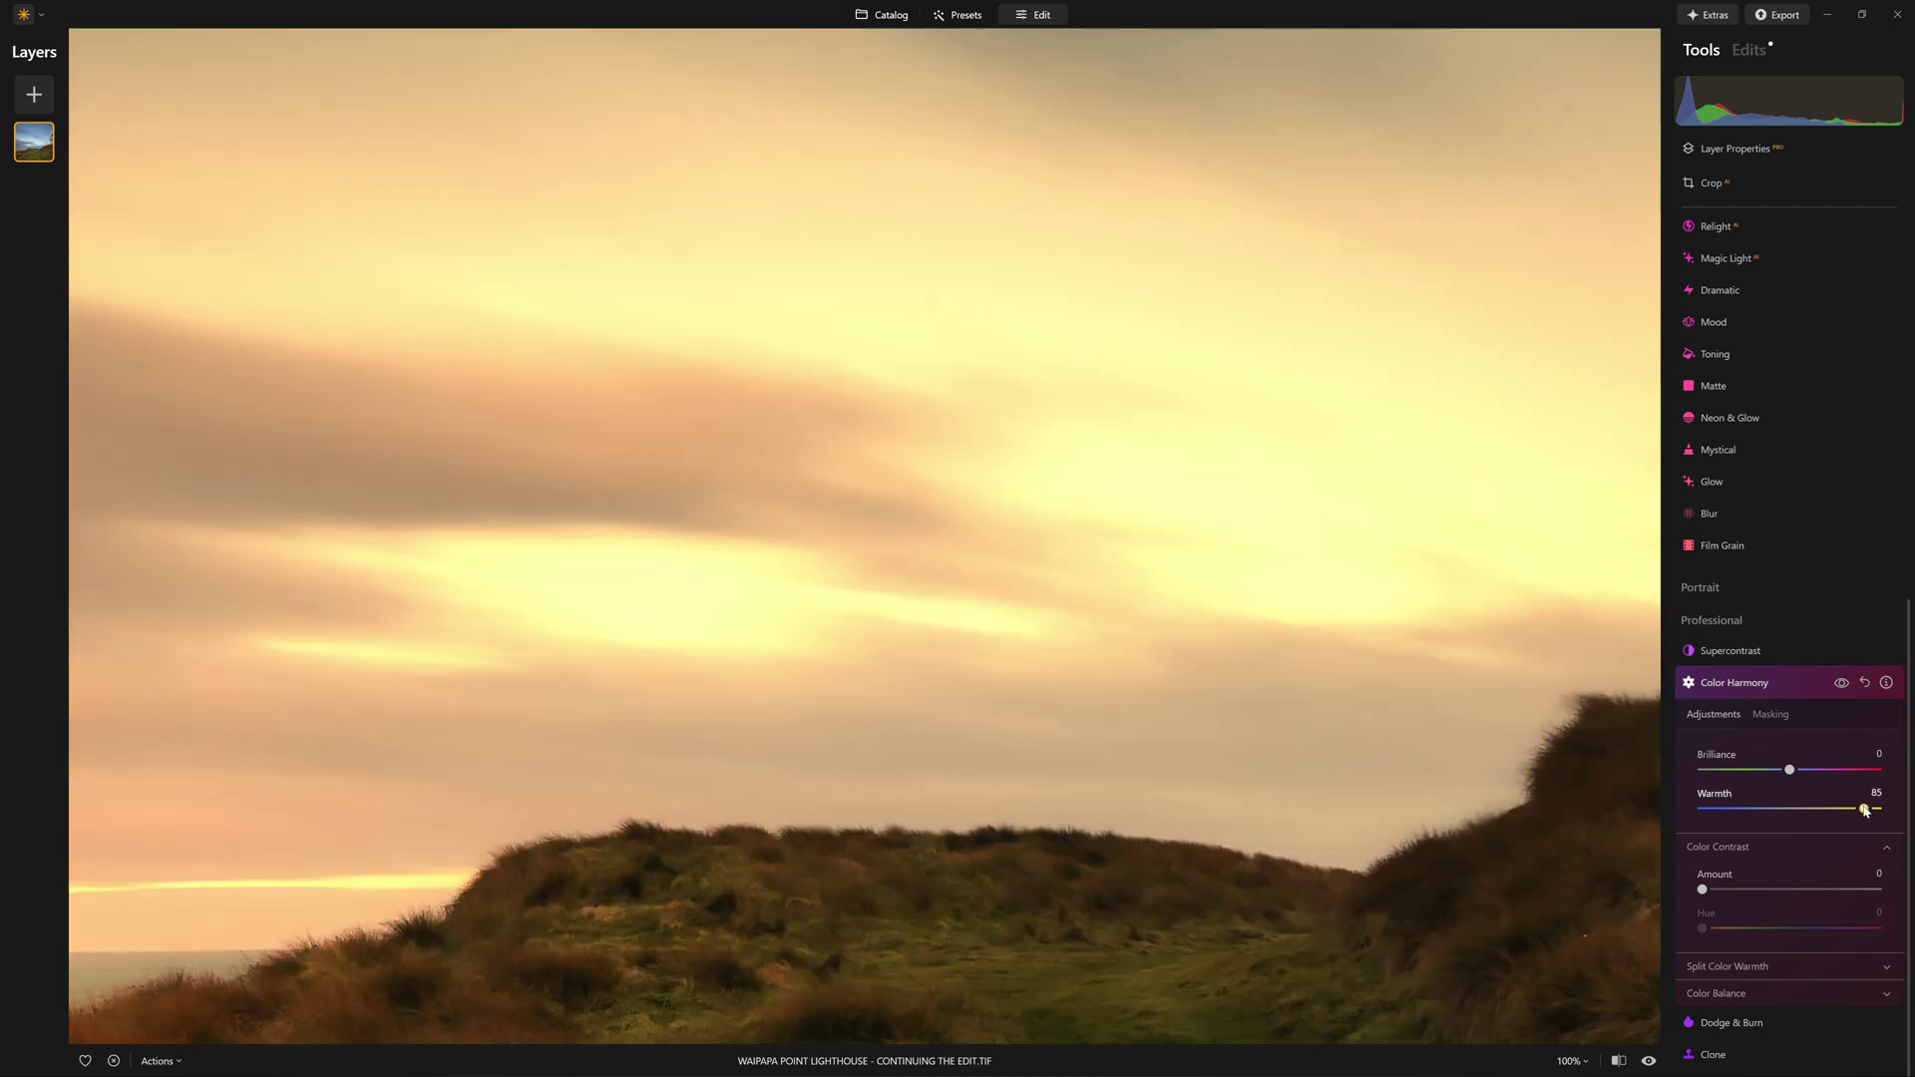
left_click_drag(1865, 810, 1747, 810)
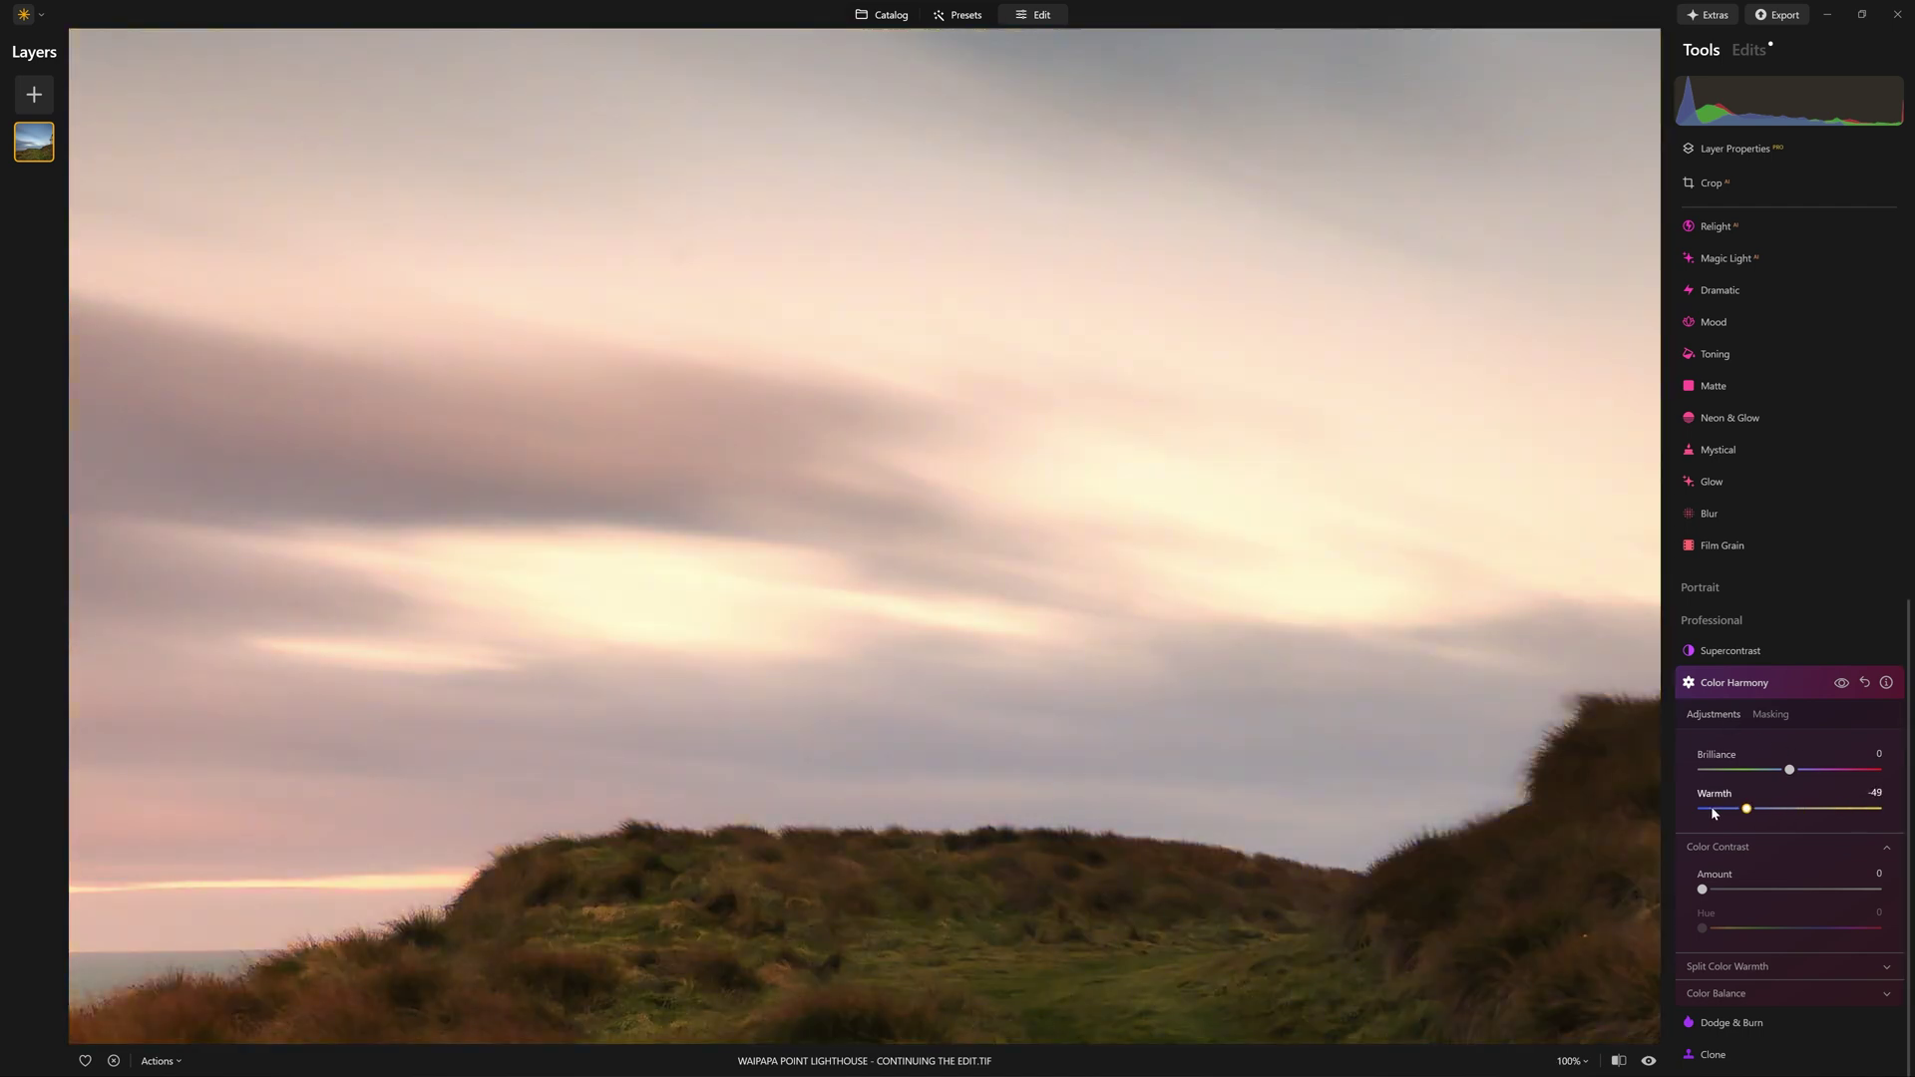
left_click_drag(1598, 808, 1598, 808)
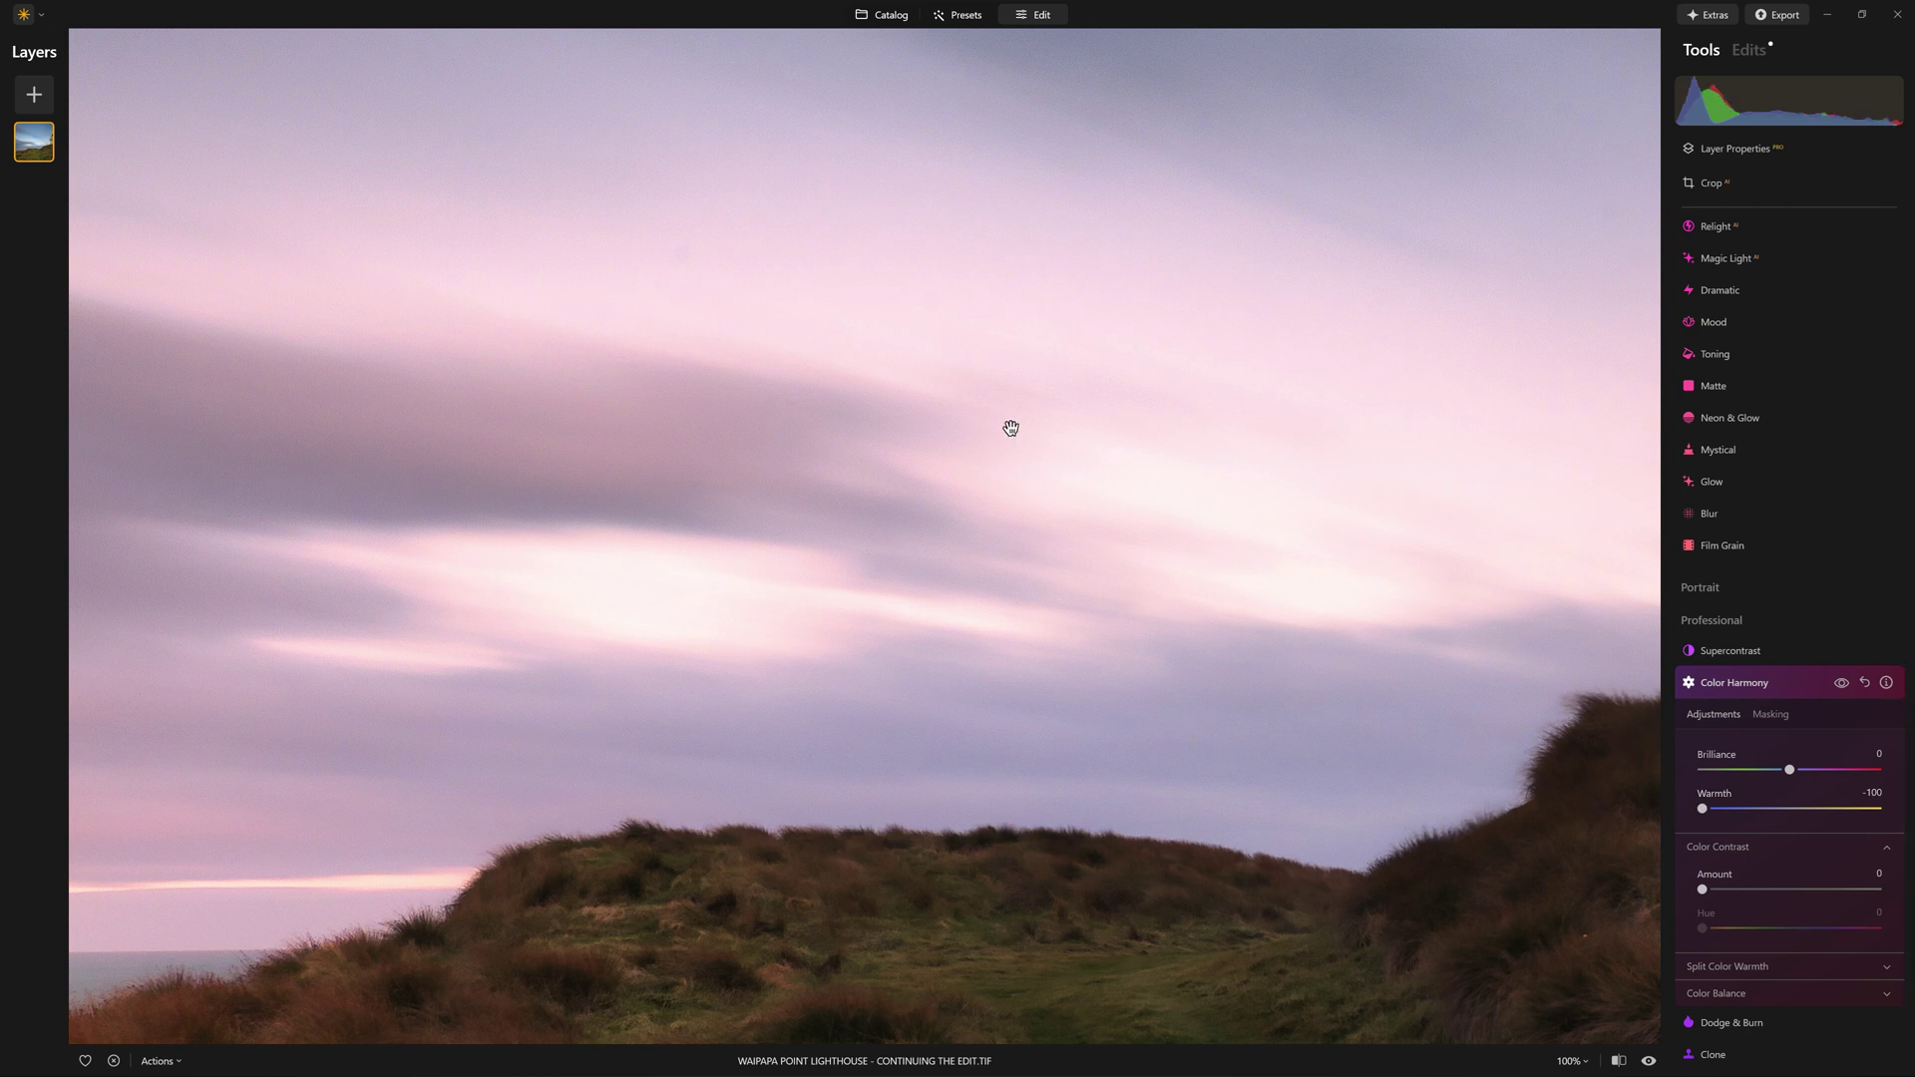
left_click(691, 611)
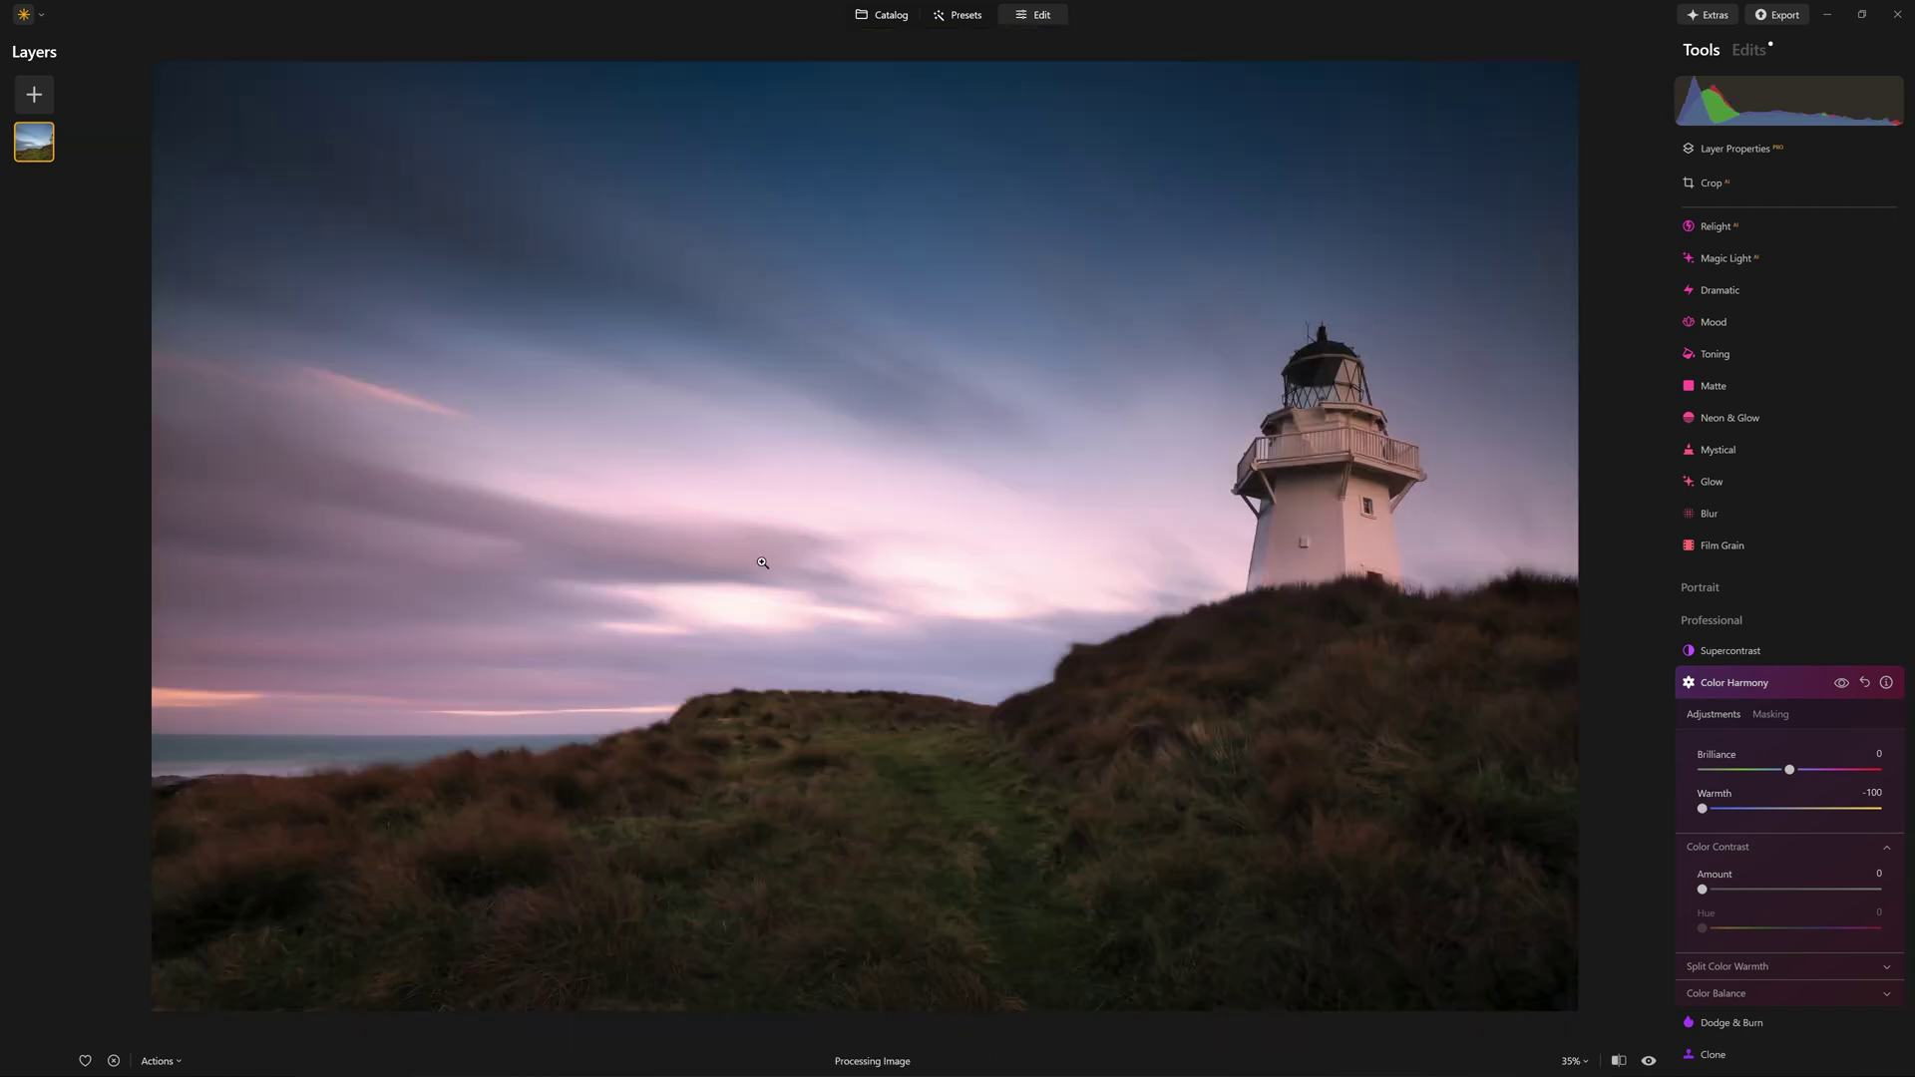
left_click(1857, 809)
double_click(1857, 809)
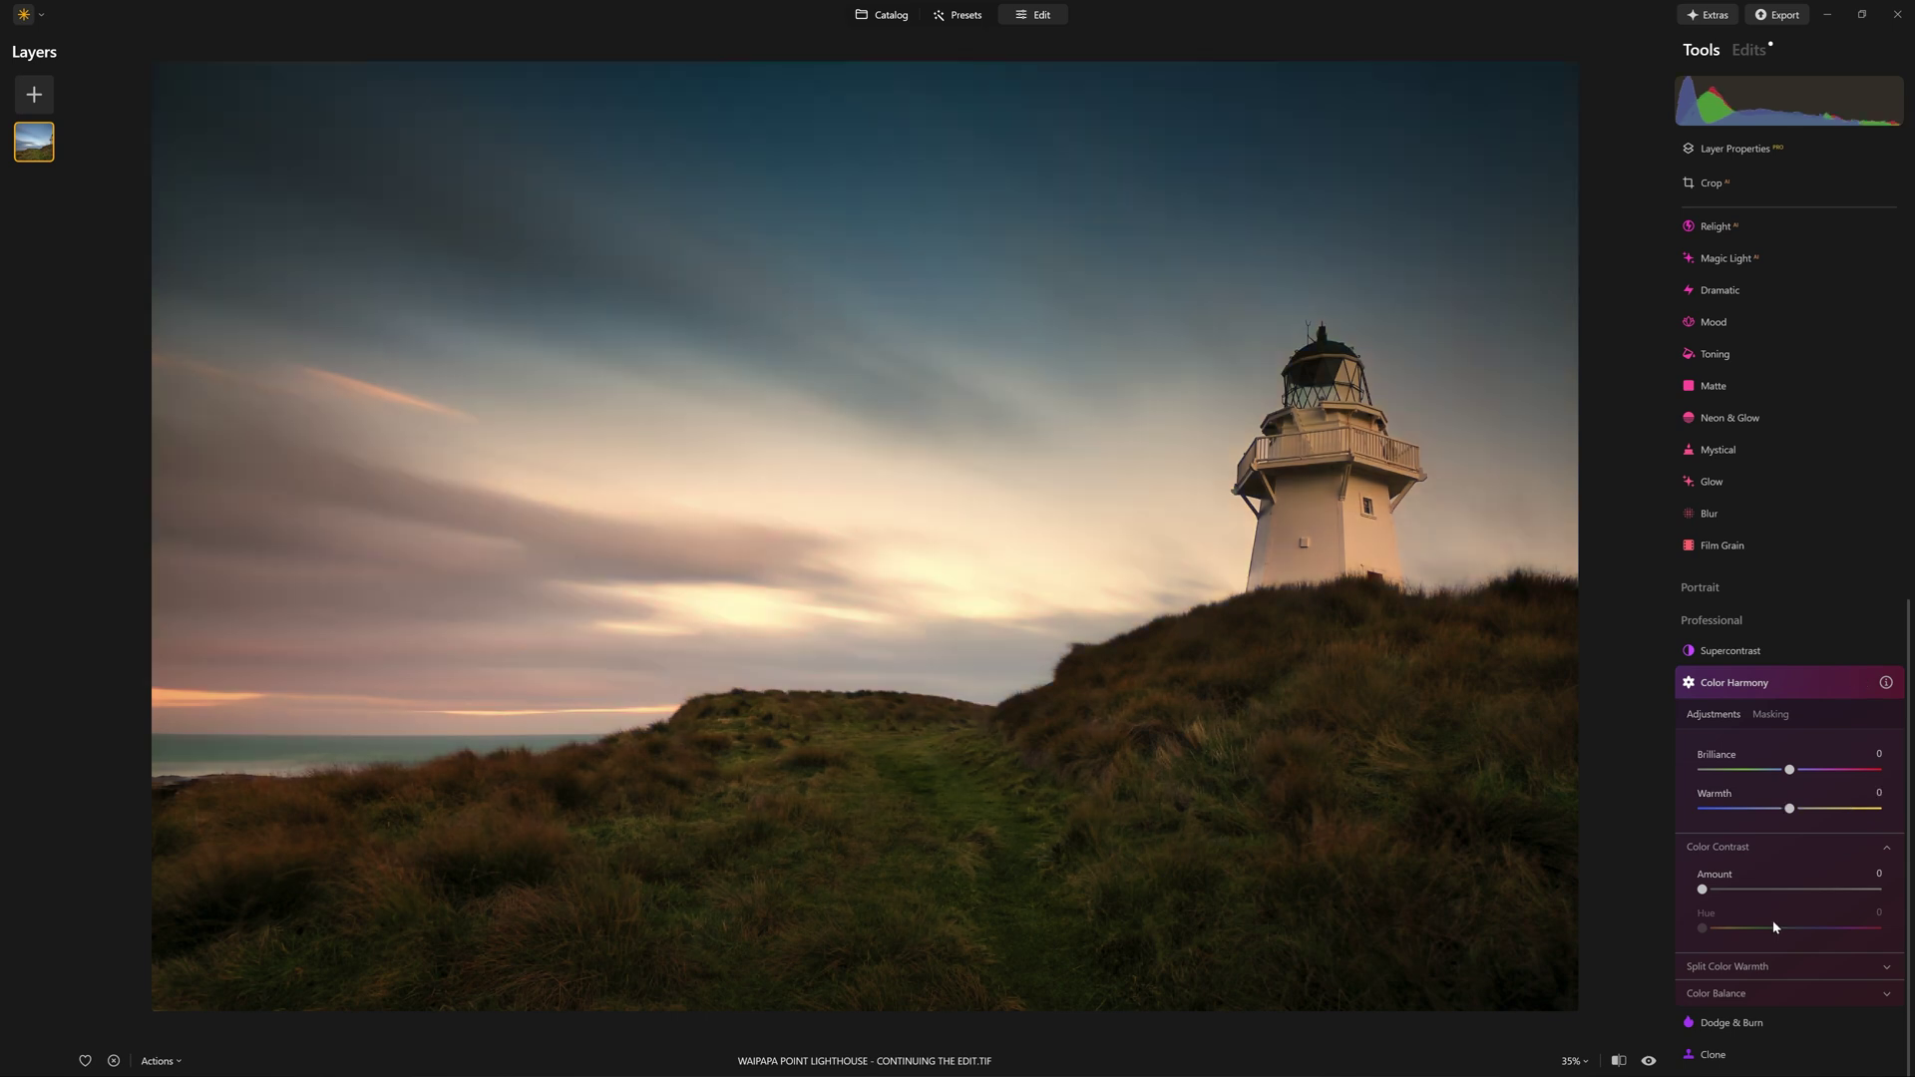
- Set Color Balance highlights to Cyan-Red 20 and Yellow-Blue -31
left_click(1780, 992)
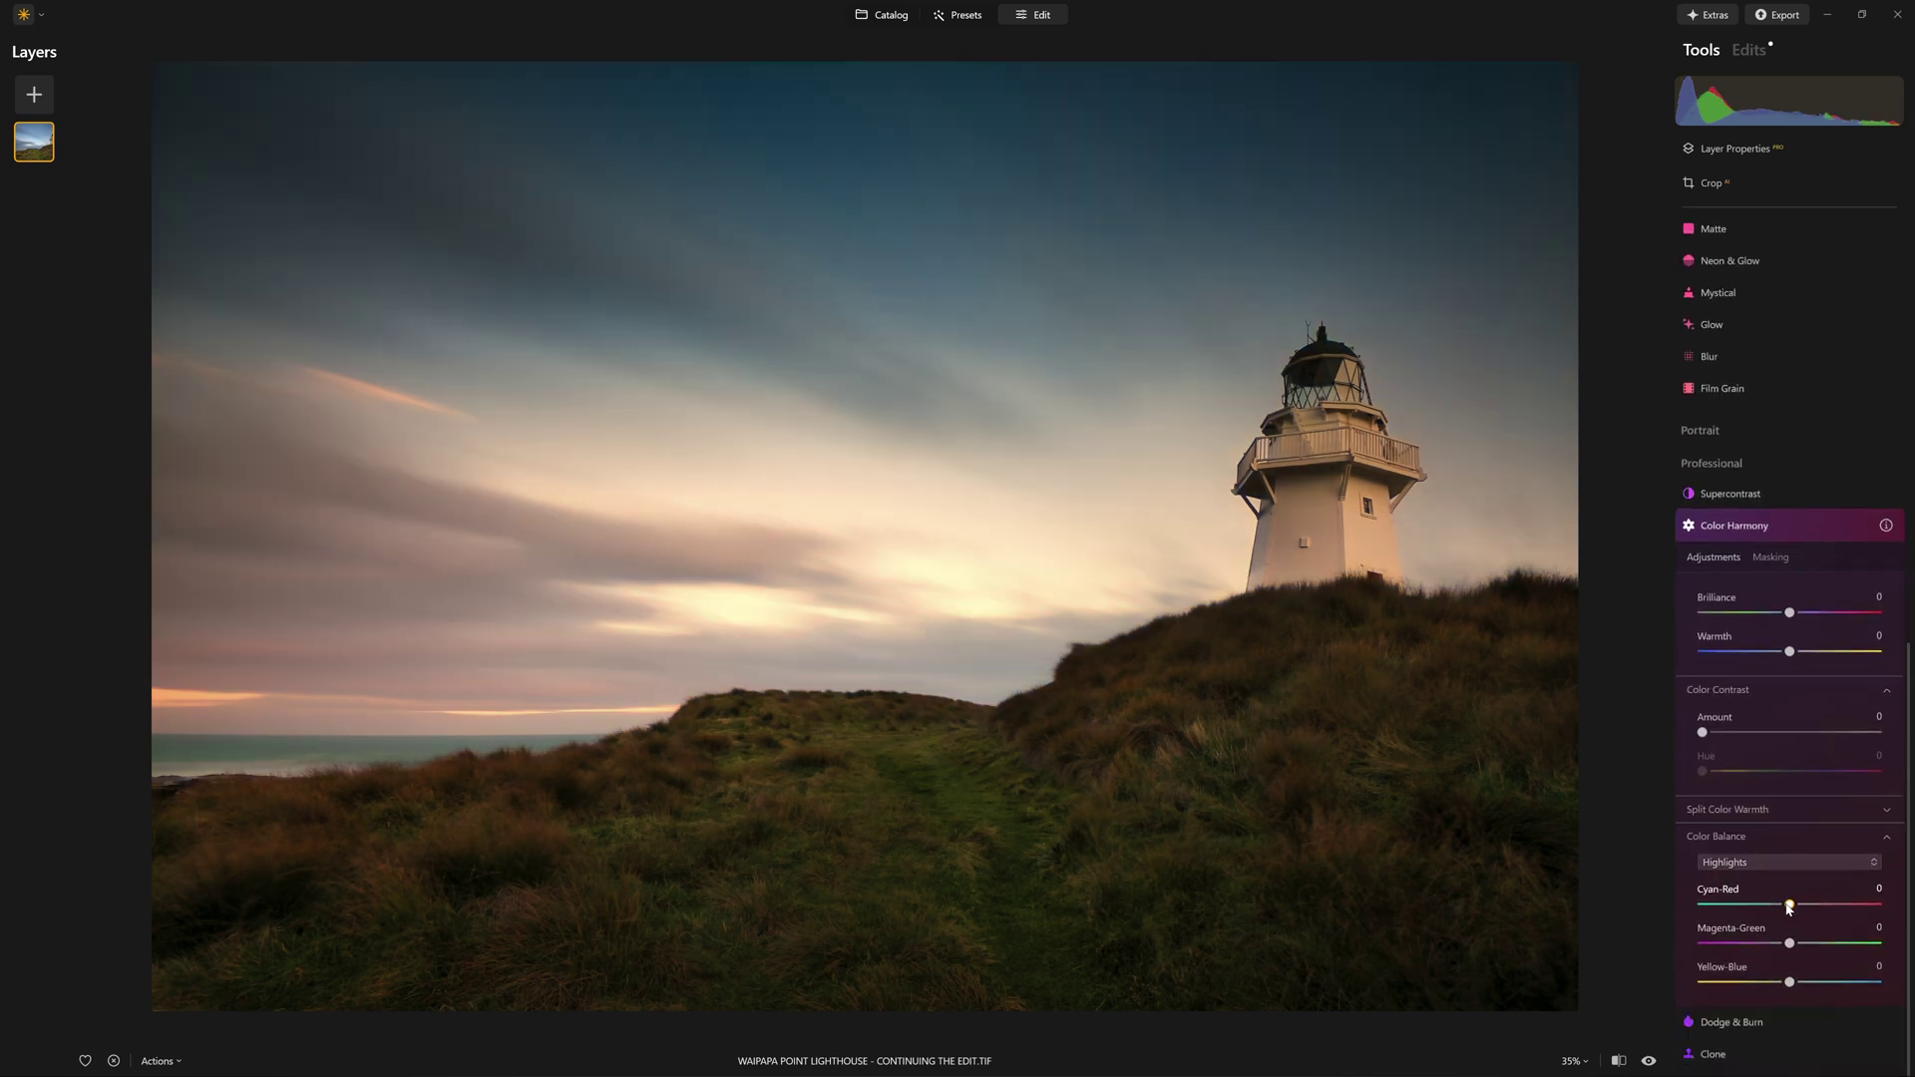
left_click_drag(1789, 906, 1851, 908)
left_click_drag(1791, 983, 1673, 980)
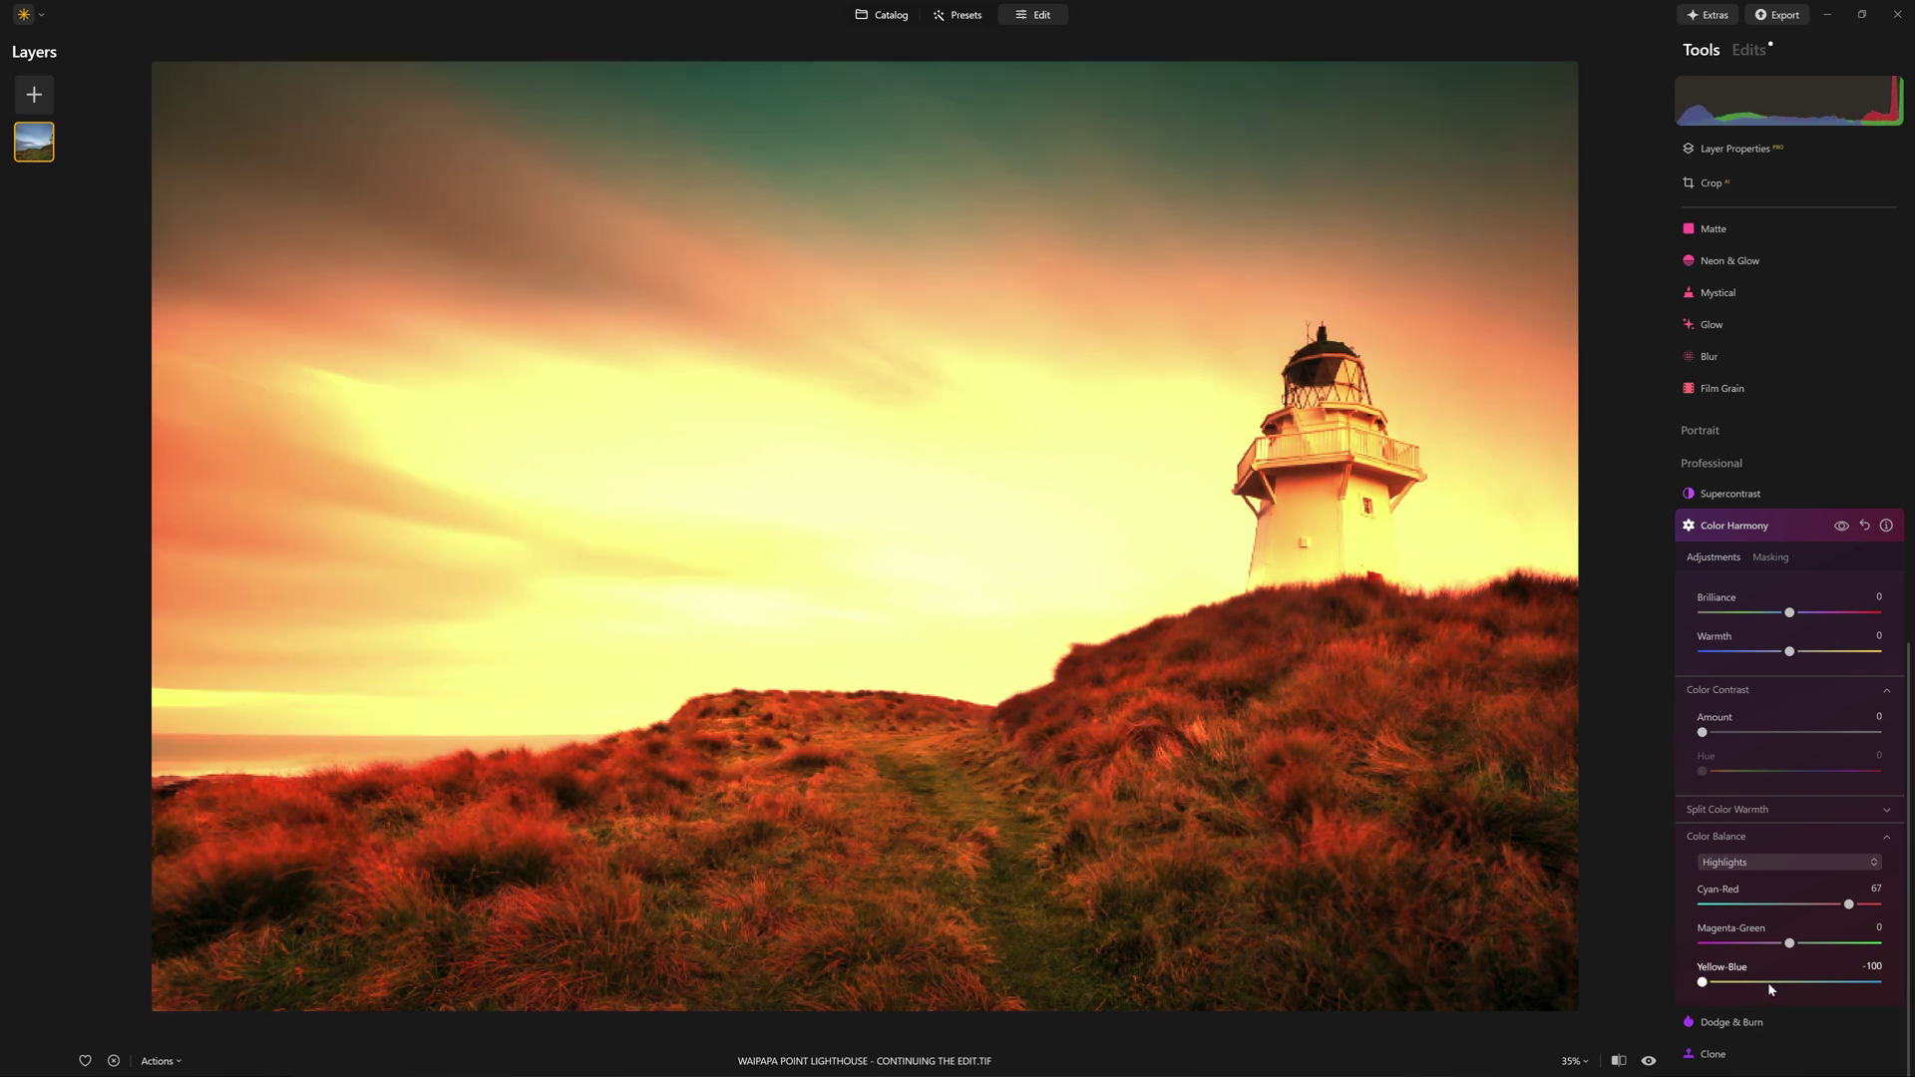
mouse_move(1771, 984)
left_mouse_down()
mouse_move(1752, 982)
mouse_move(1770, 983)
left_mouse_up()
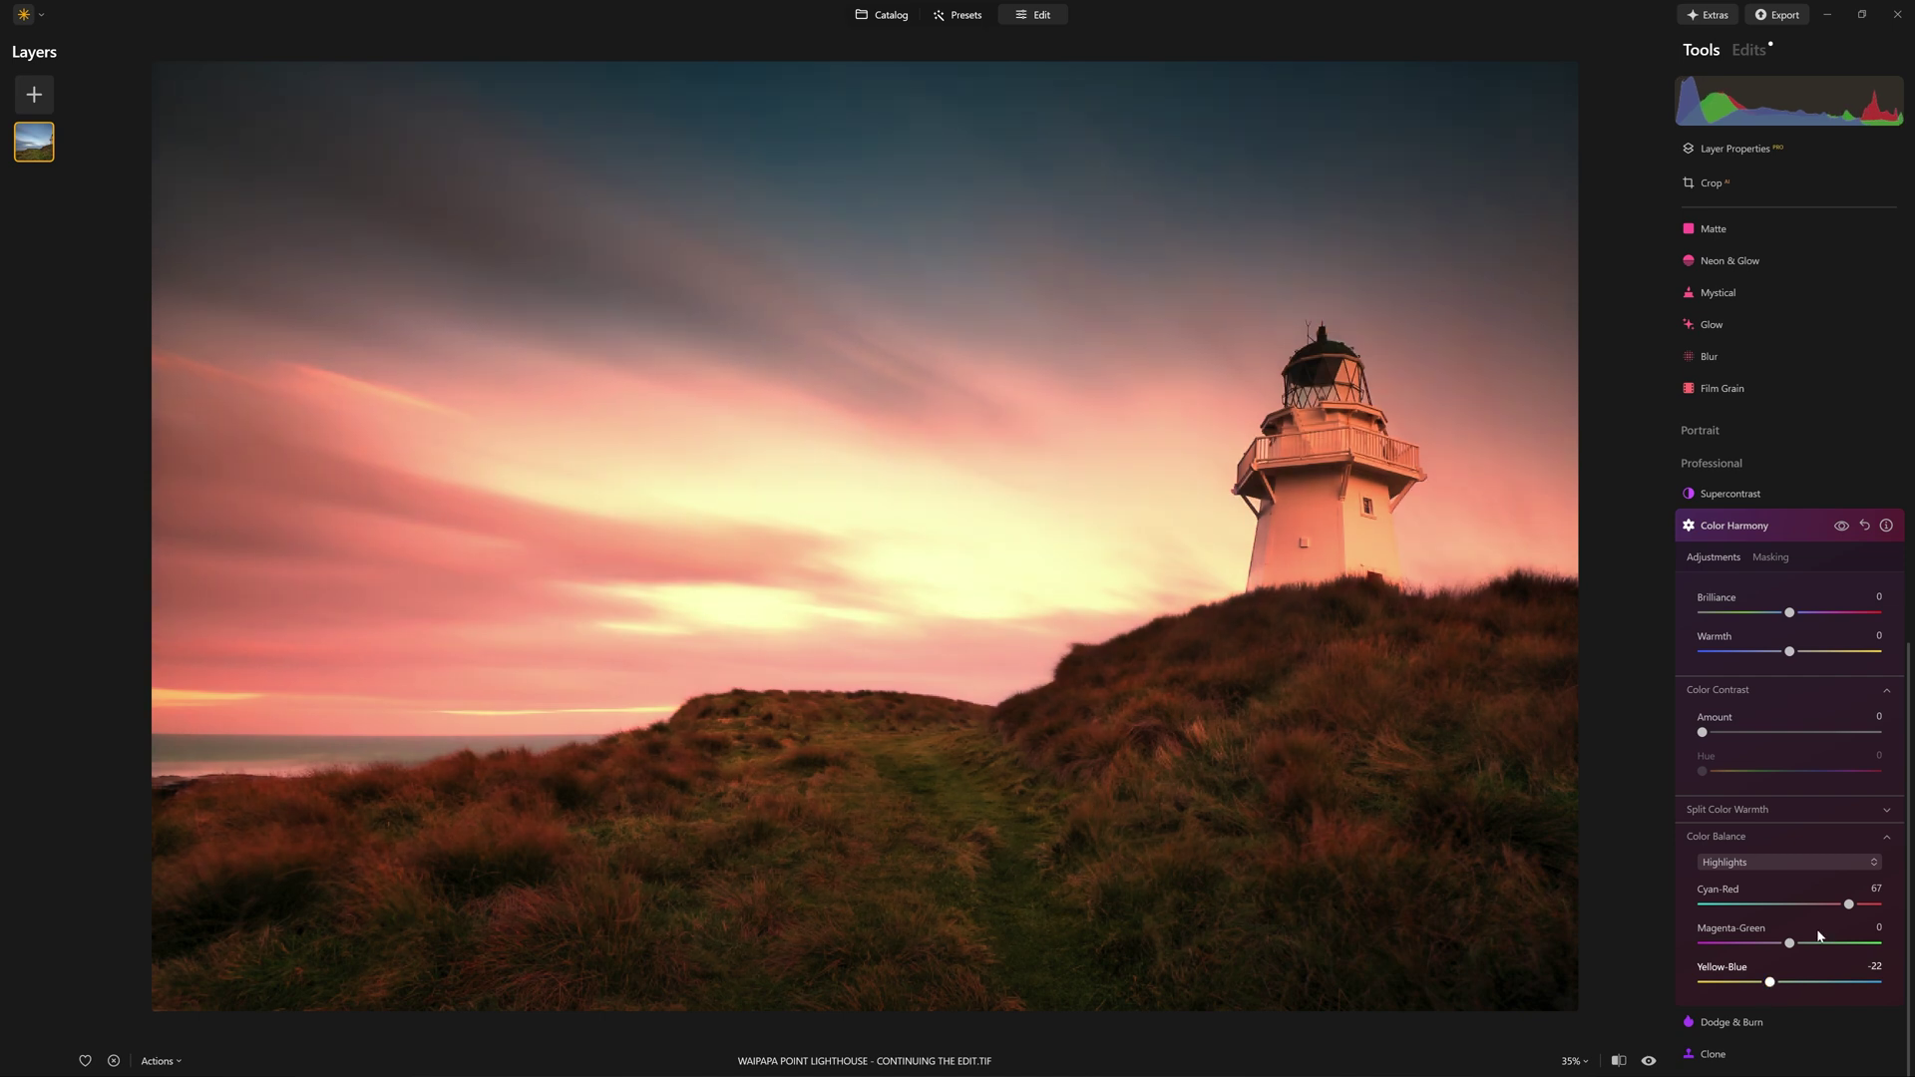
left_click_drag(1849, 905, 1811, 906)
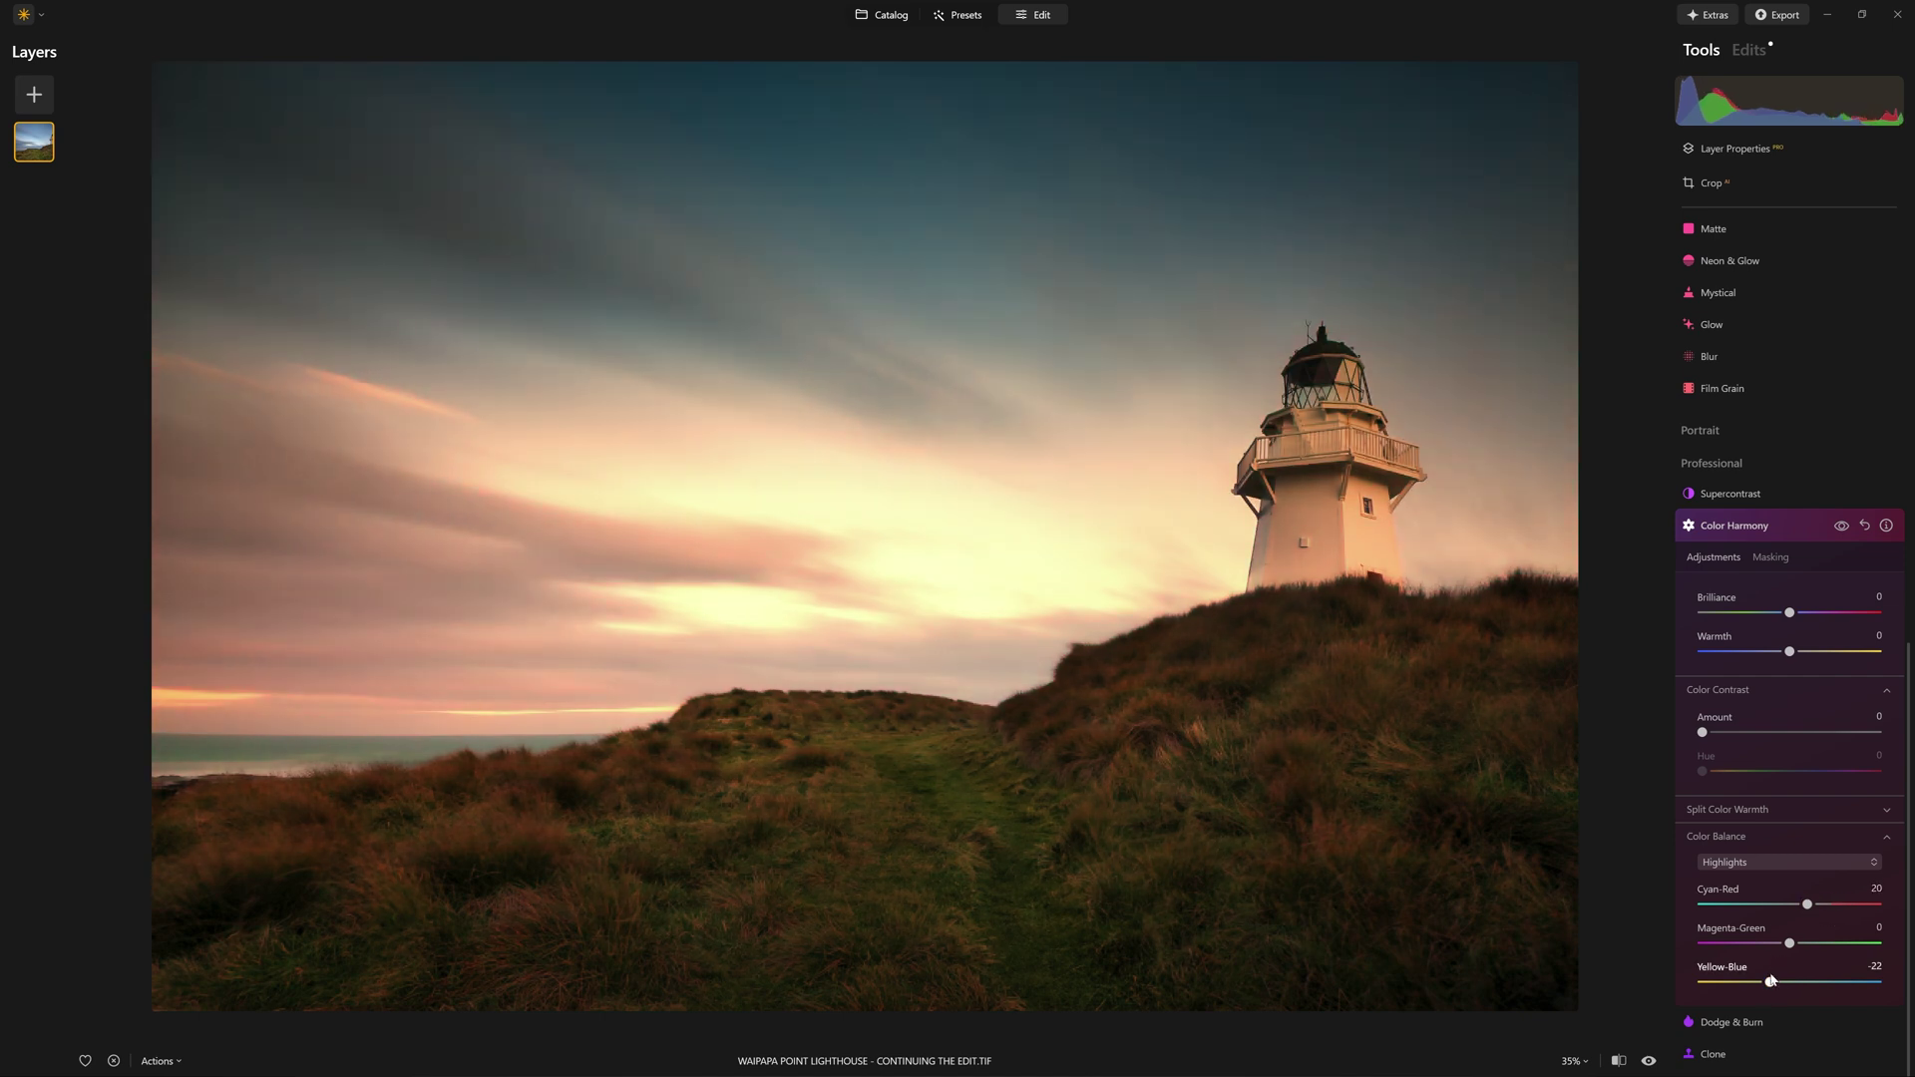
left_click_drag(1770, 983, 1763, 983)
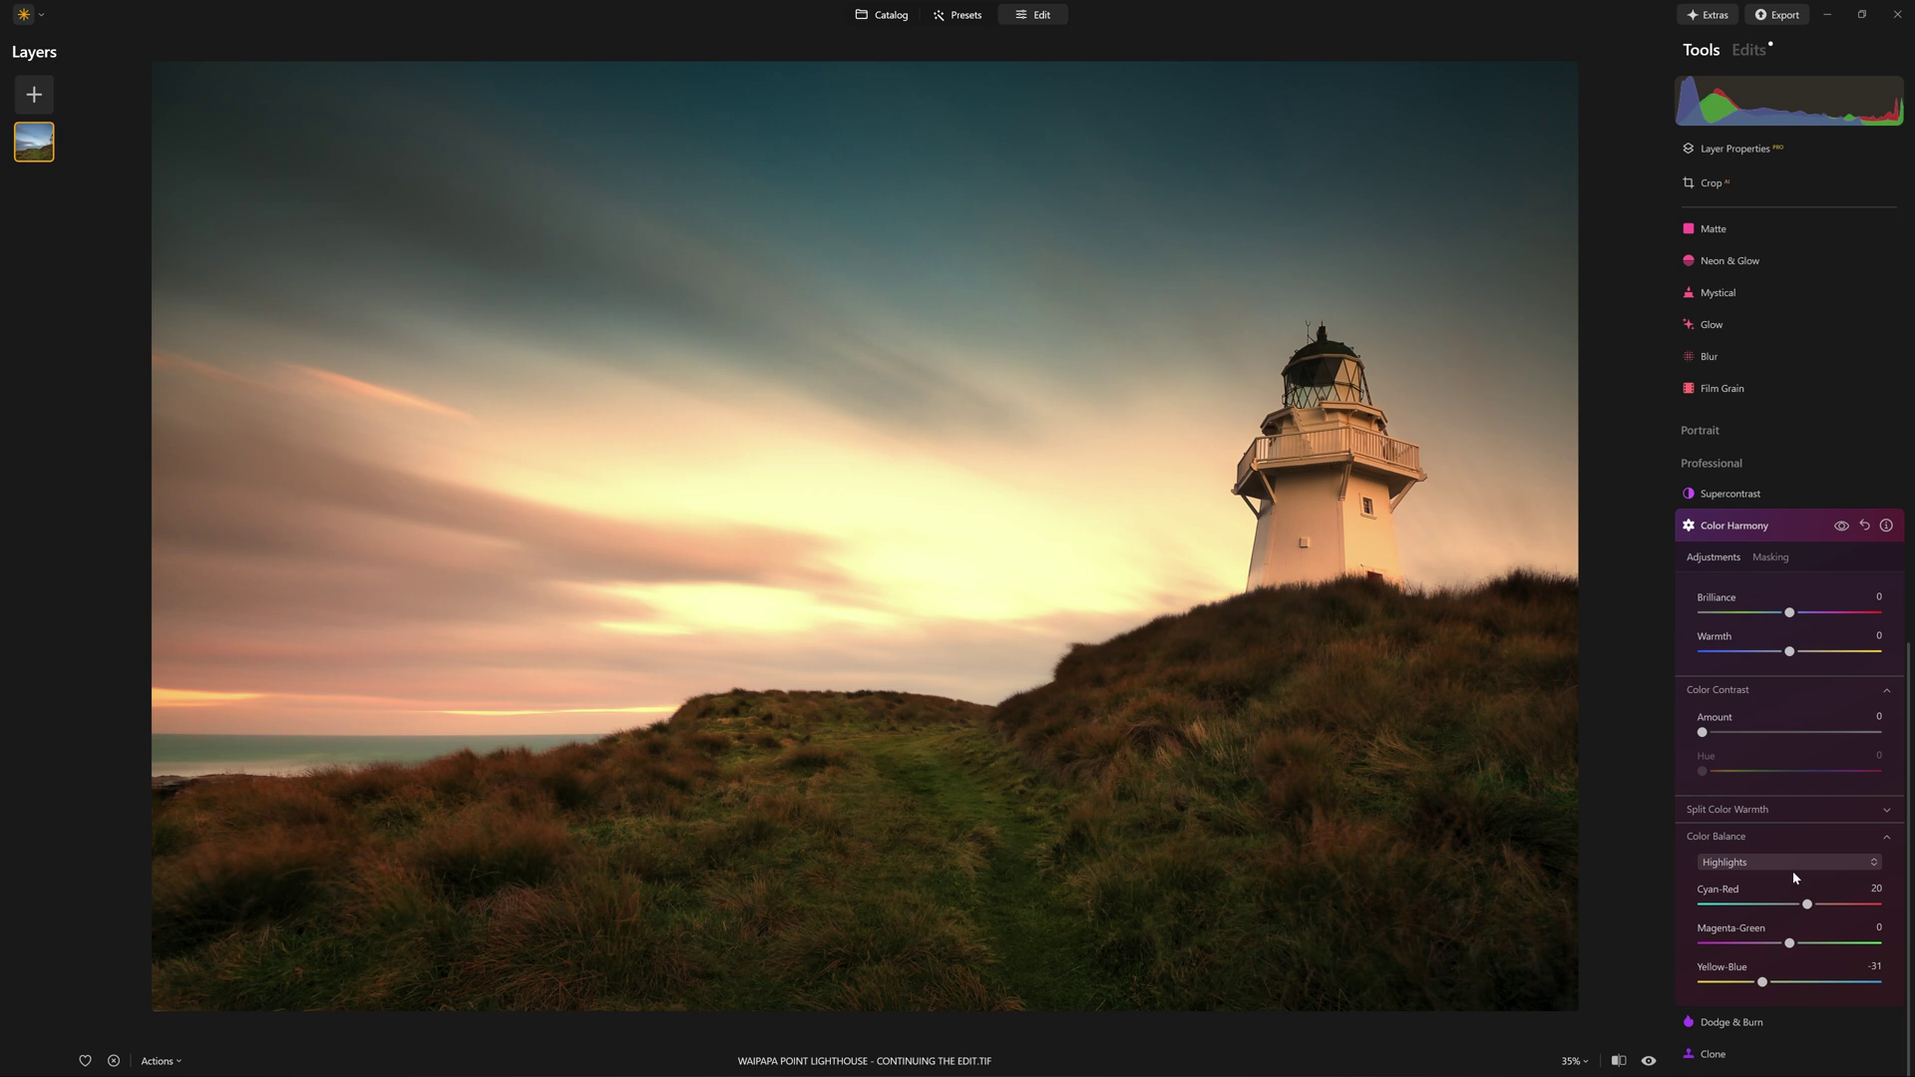
- Switch Color Balance to Shadows and set Yellow-Blue 45 and Cyan-Red -19
left_click(1793, 863)
left_click(1793, 887)
mouse_move(1789, 984)
left_mouse_down()
mouse_move(1852, 986)
mouse_move(1821, 982)
left_mouse_up()
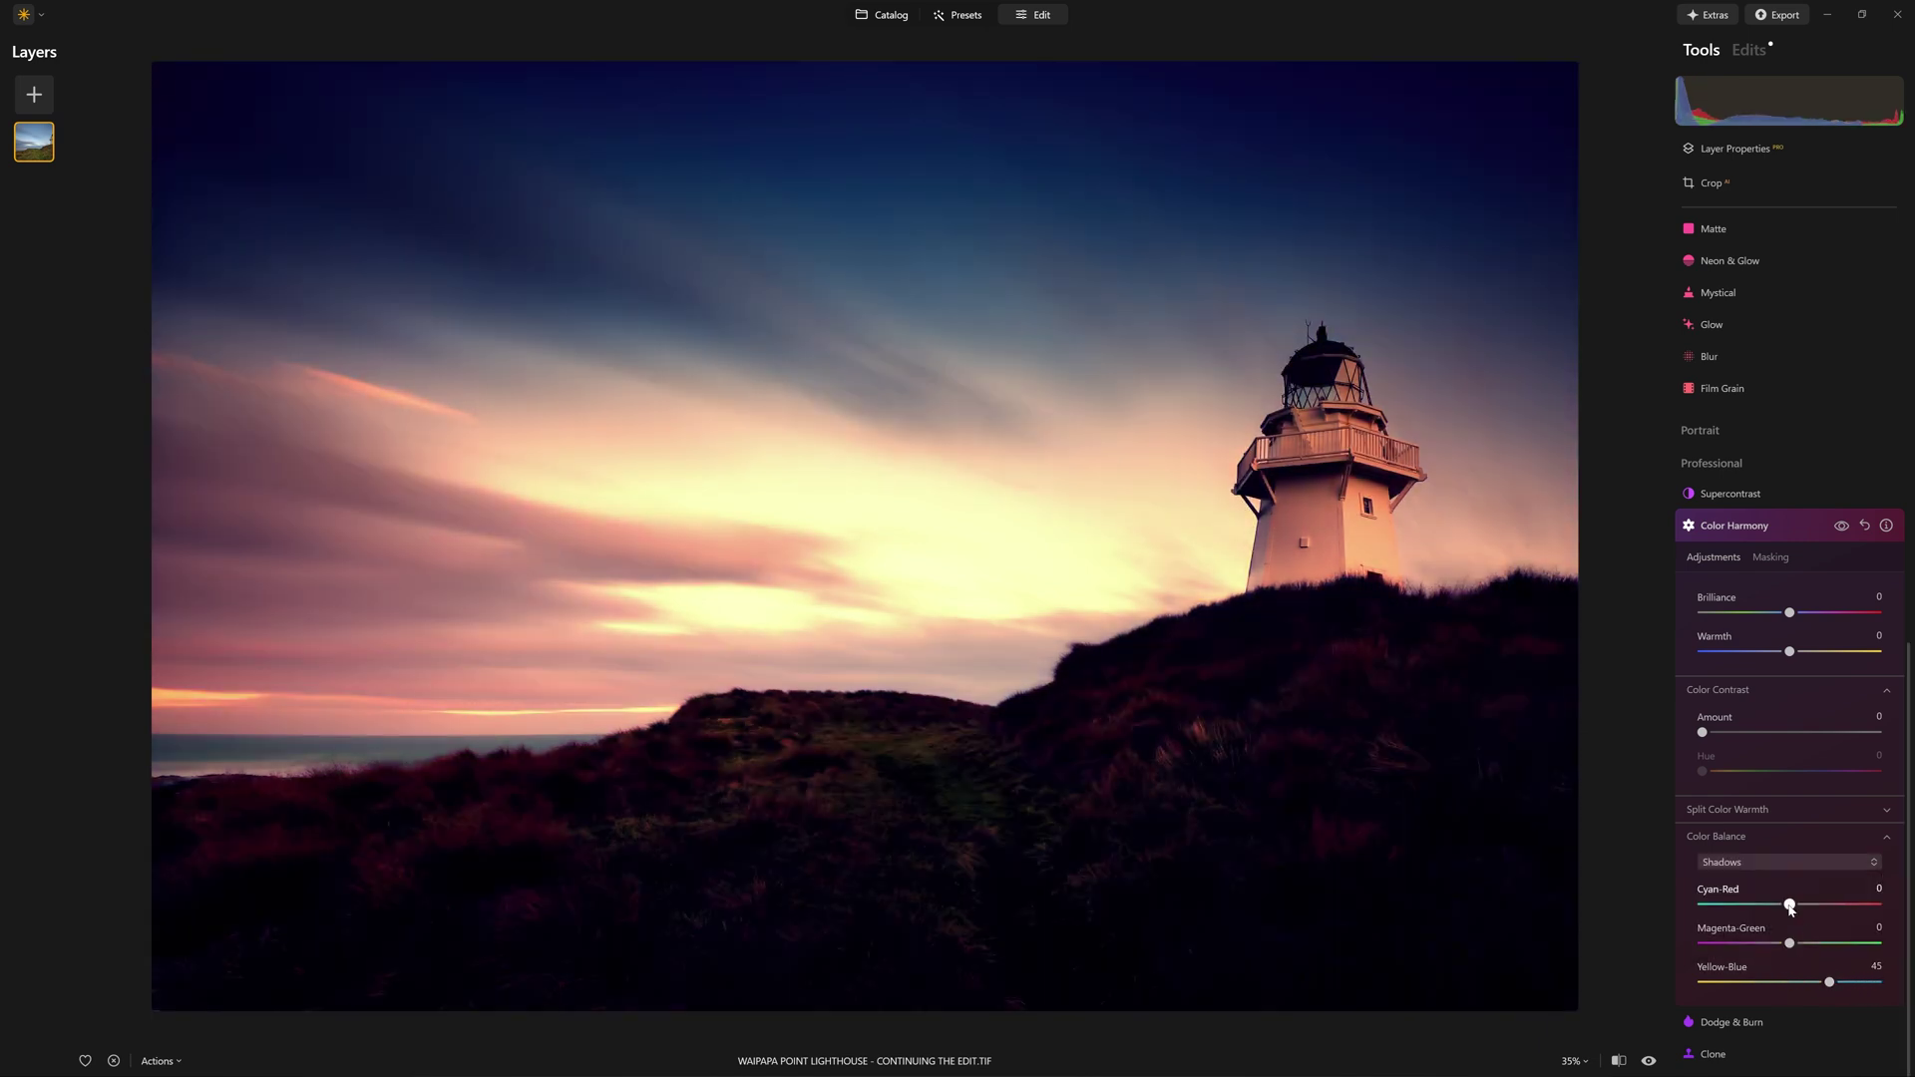
left_click_drag(1789, 905, 1777, 908)
- Toggle the Color Harmony effect off and on twice to compare with the ungraded photo
left_click(1841, 529)
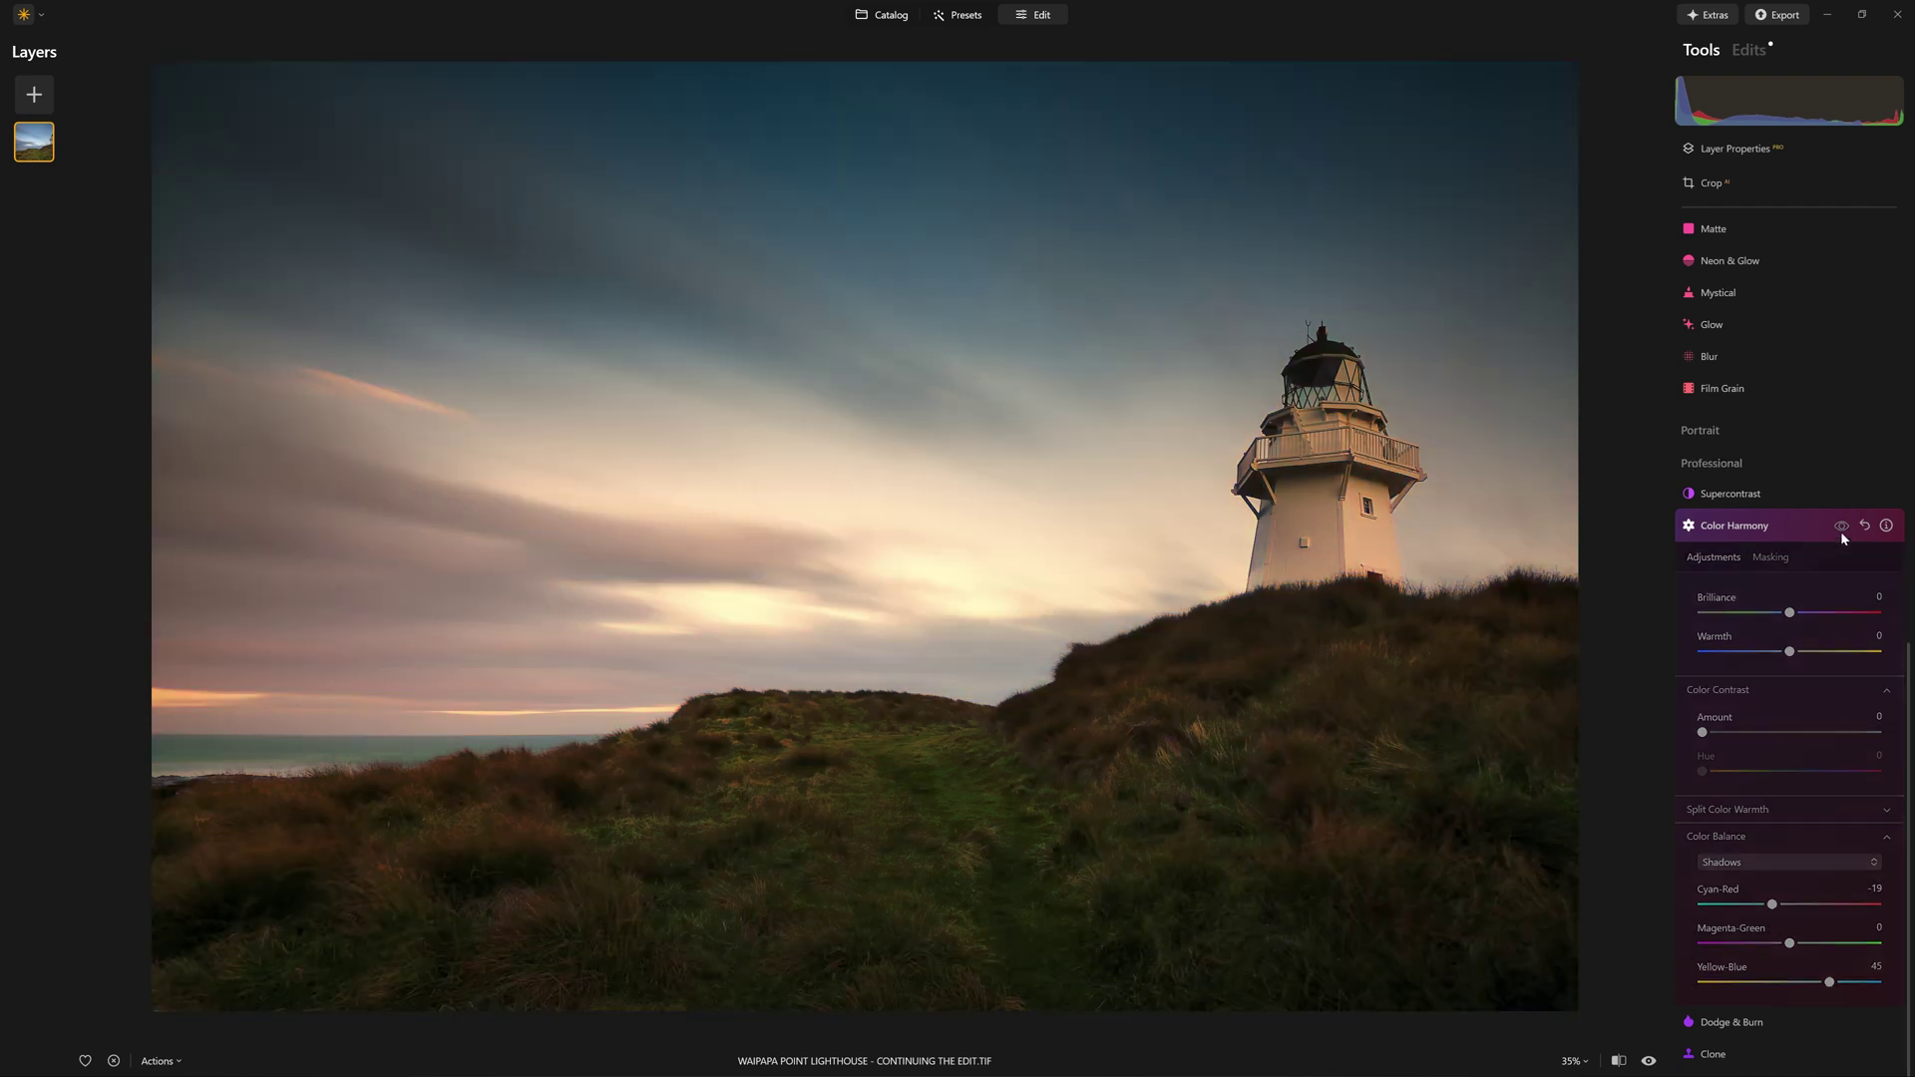
left_click(1840, 529)
left_click(1840, 528)
left_click(1840, 529)
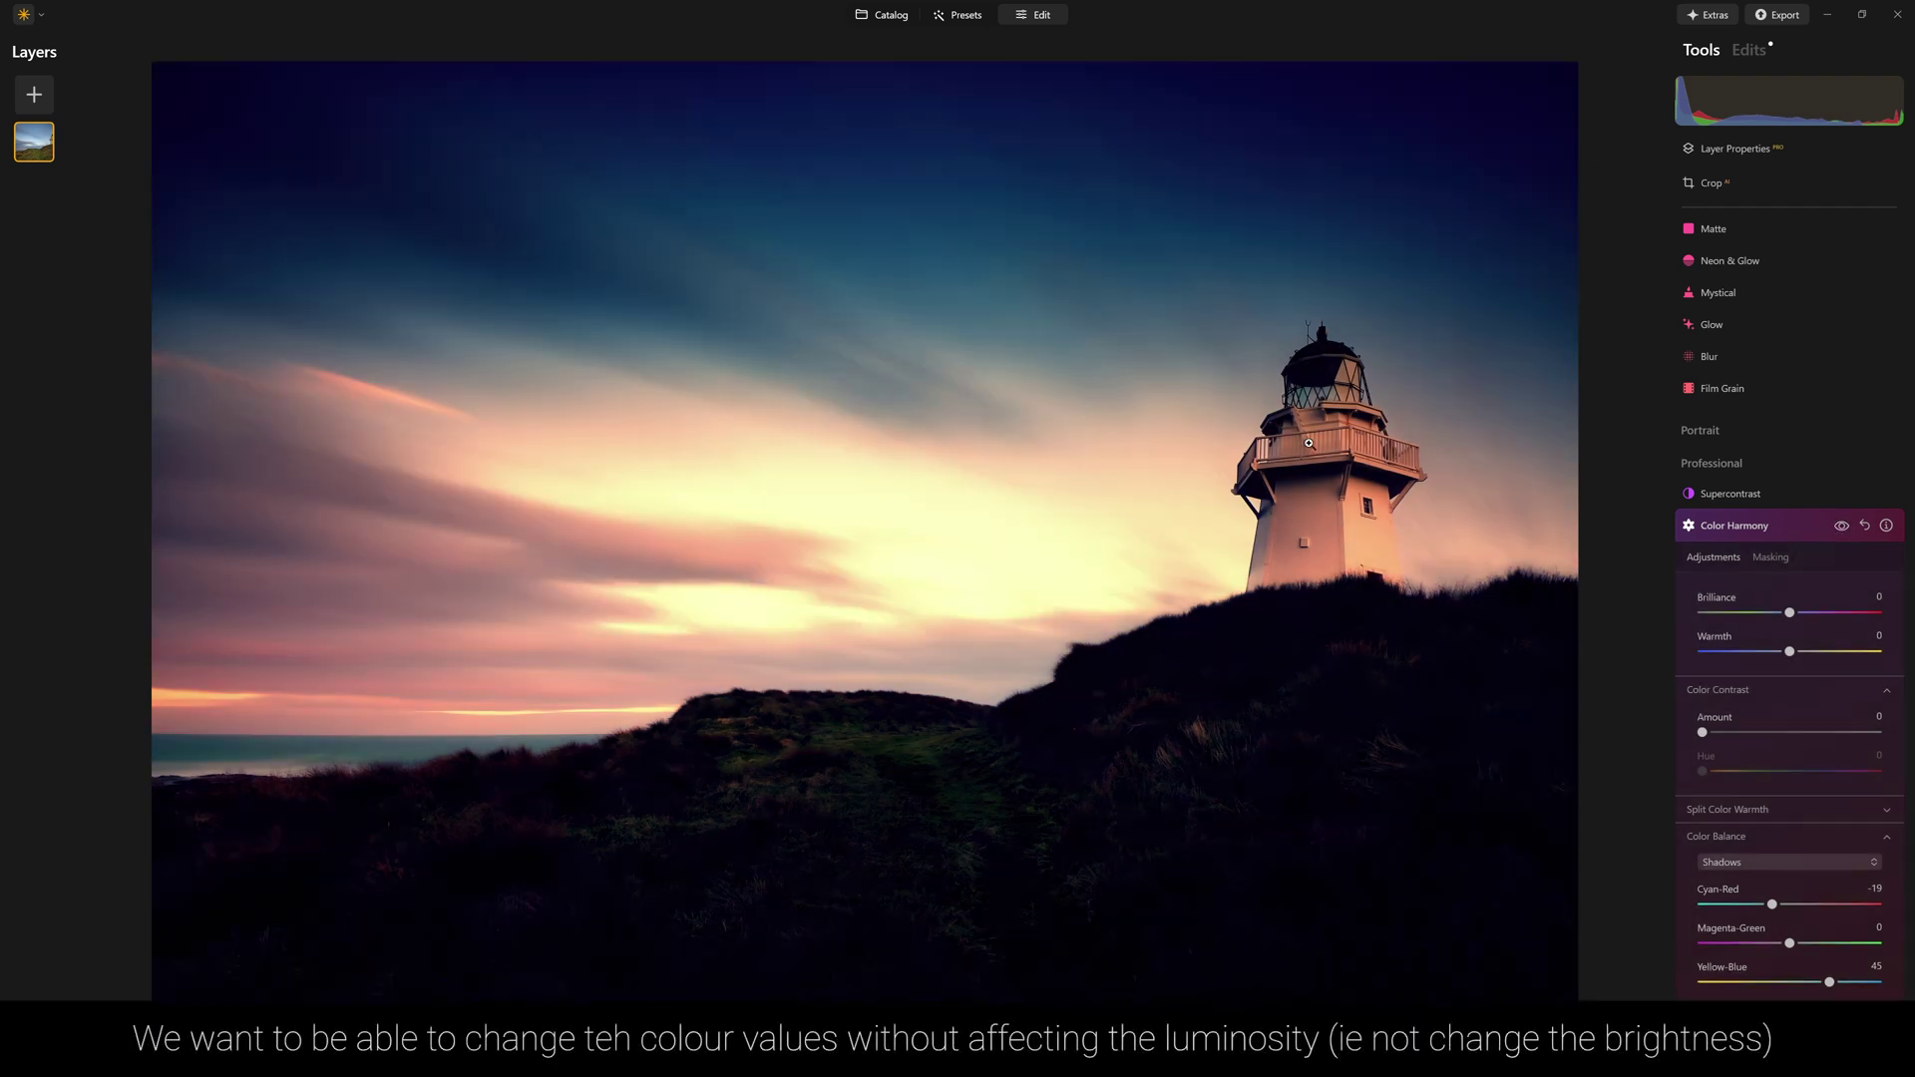
- Reset the Color Harmony adjustments and open the Curves section under Develop
left_click(1862, 527)
scroll(1838, 535, "up", 5)
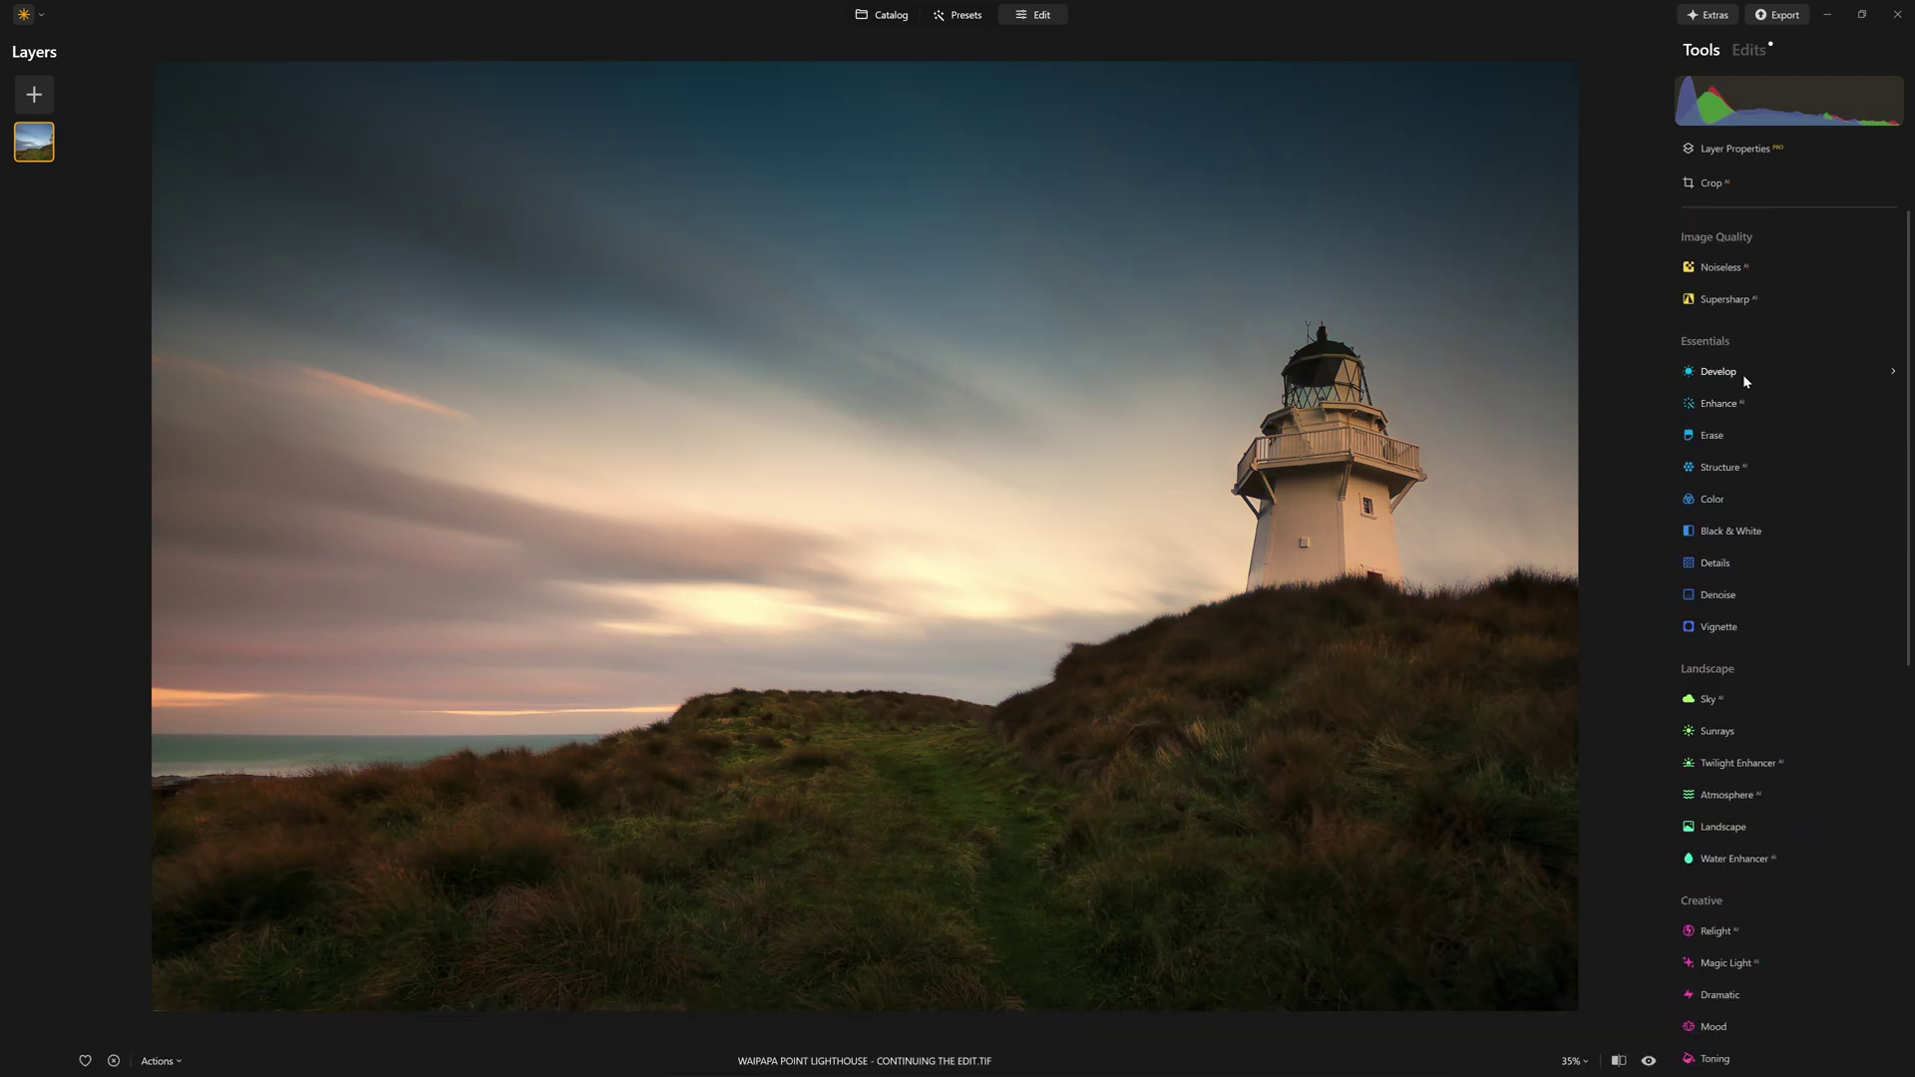
left_click(1744, 374)
scroll(1751, 374, "down", 1)
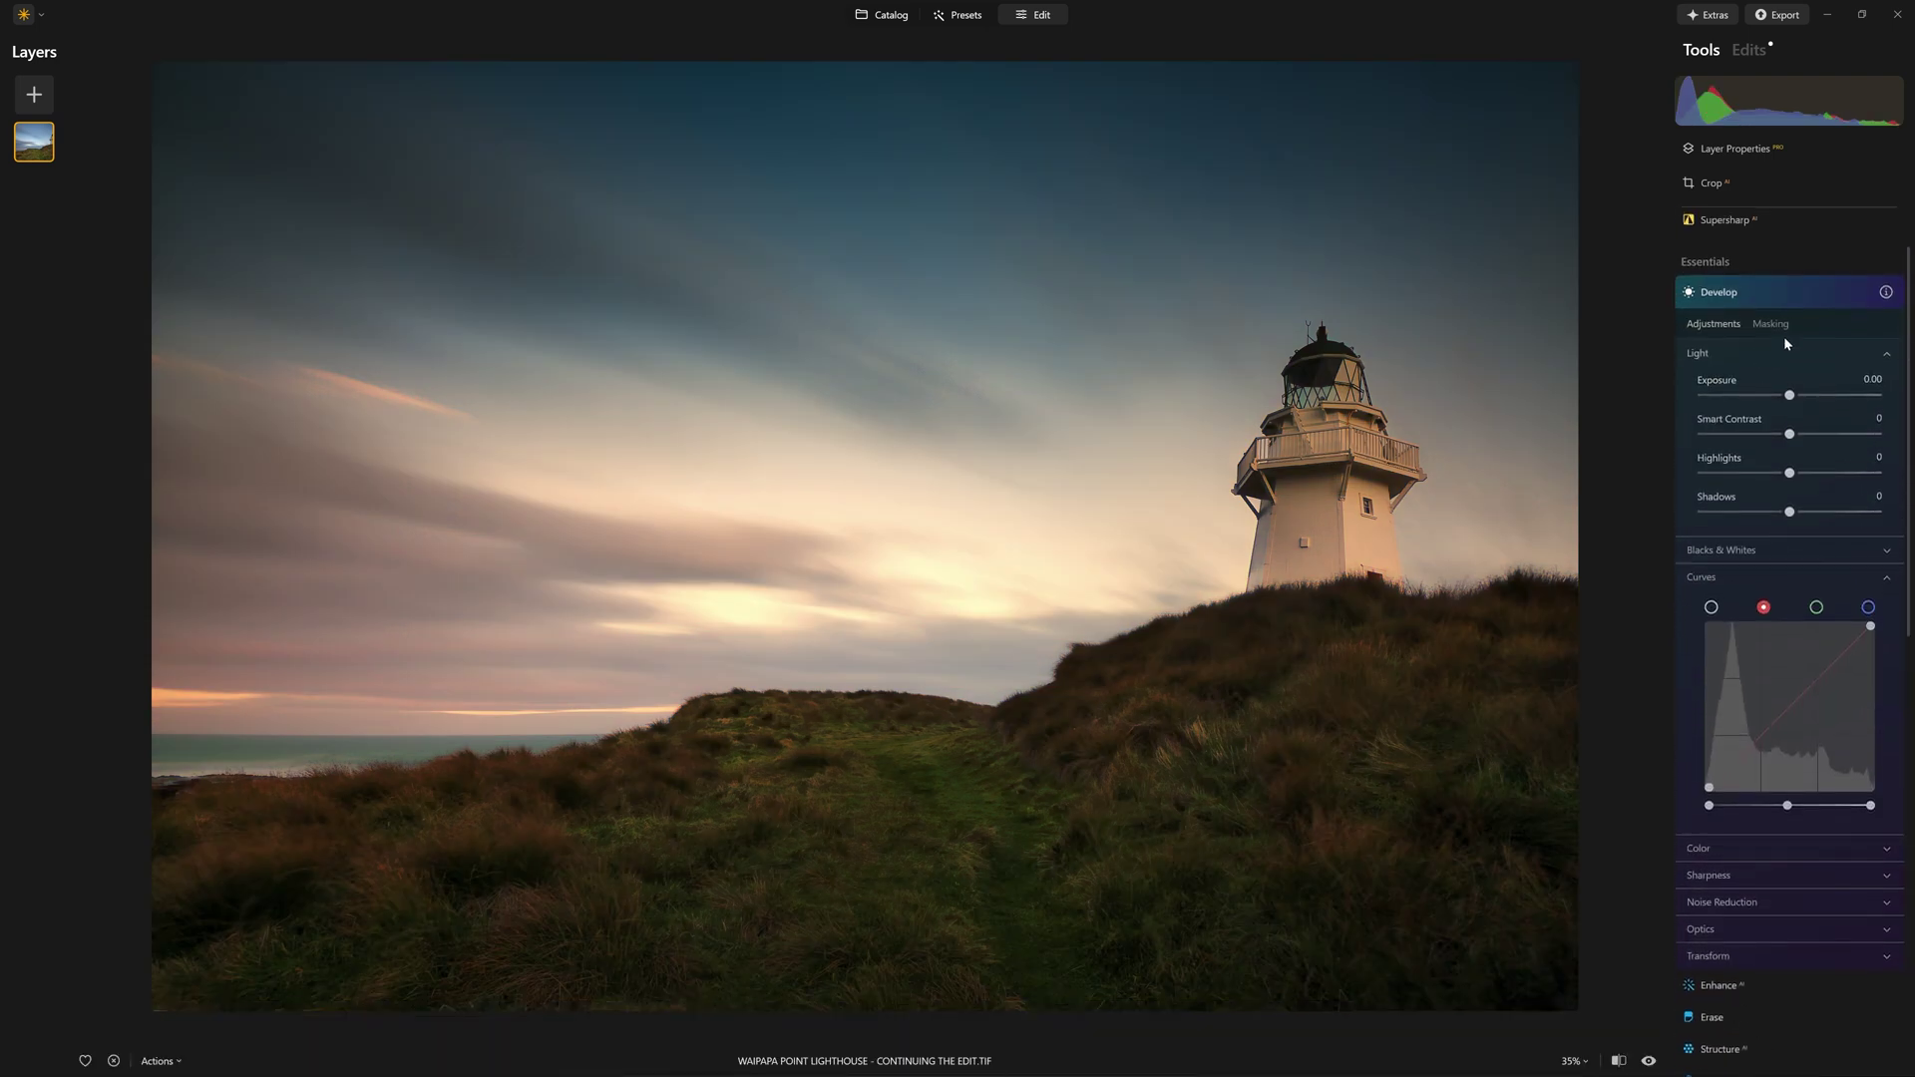
scroll(1747, 315, "down", 2)
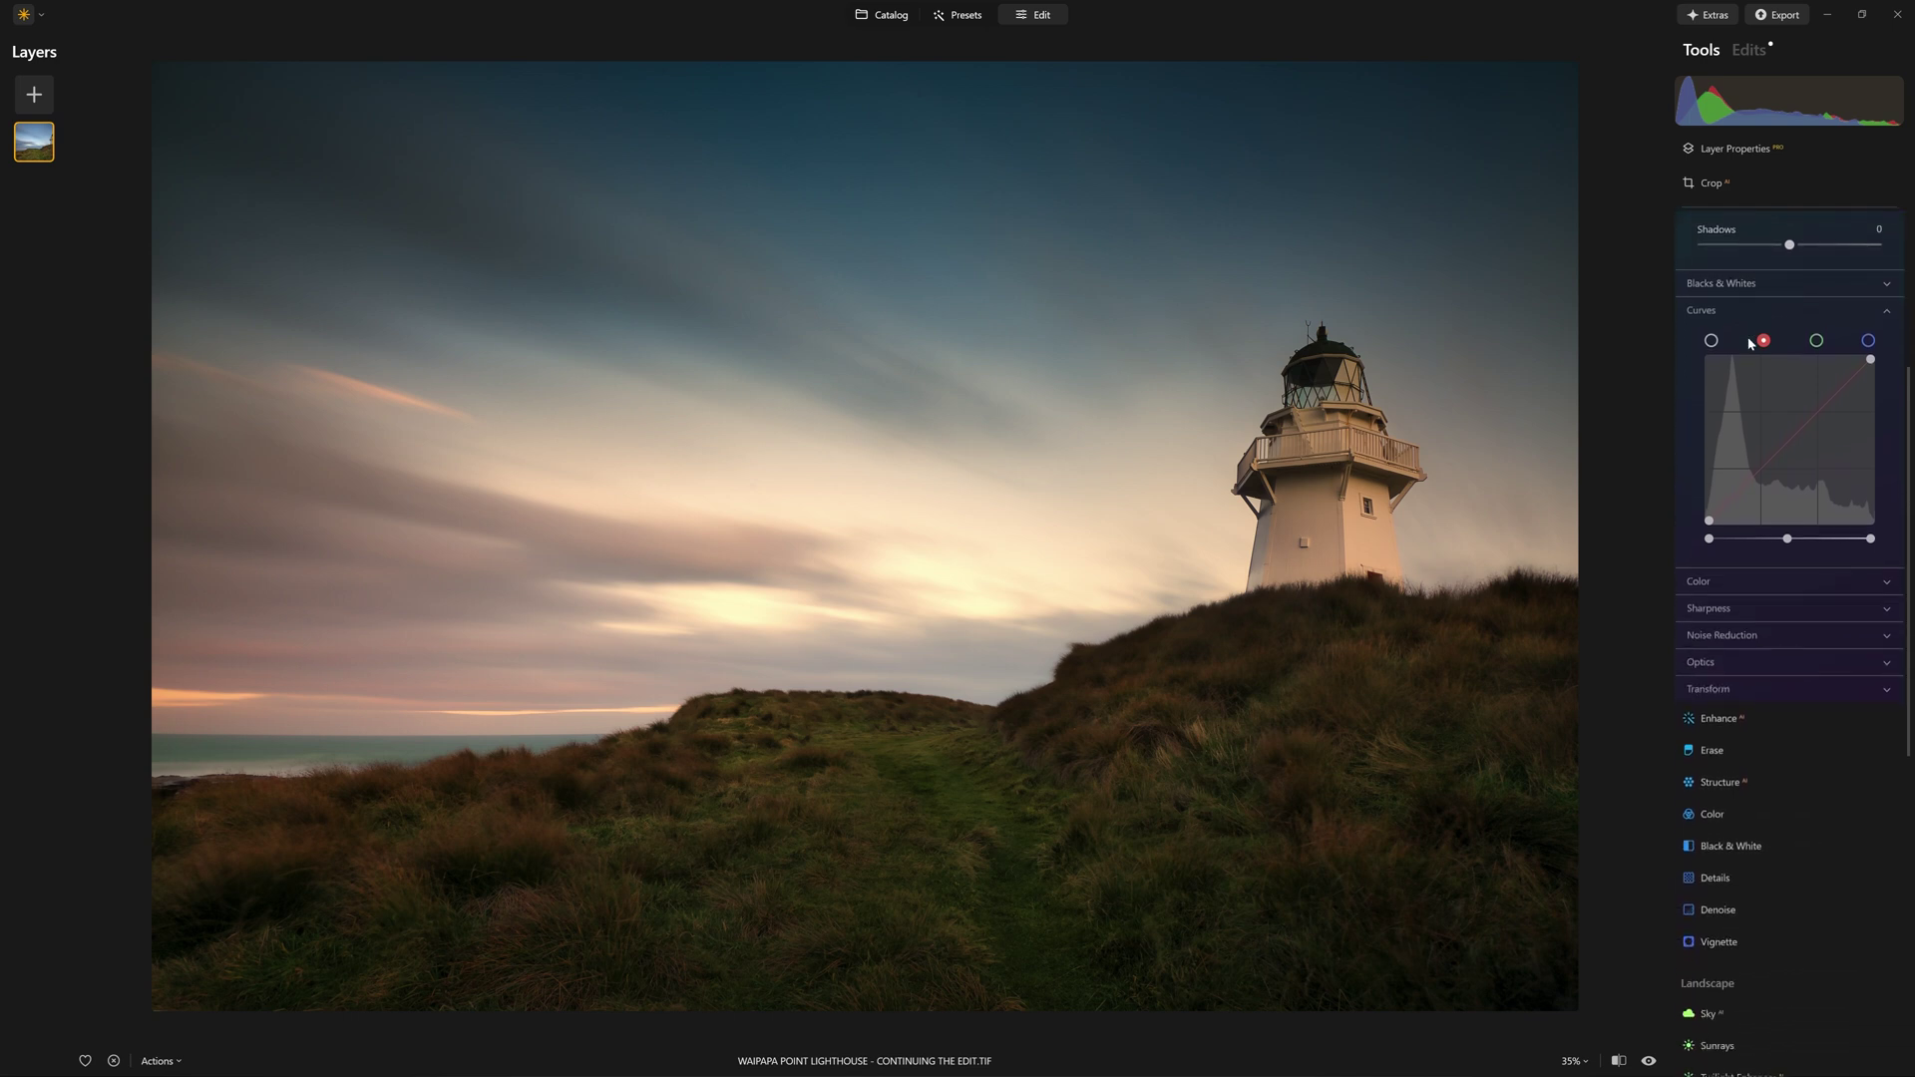
scroll(1749, 343, "up", 2)
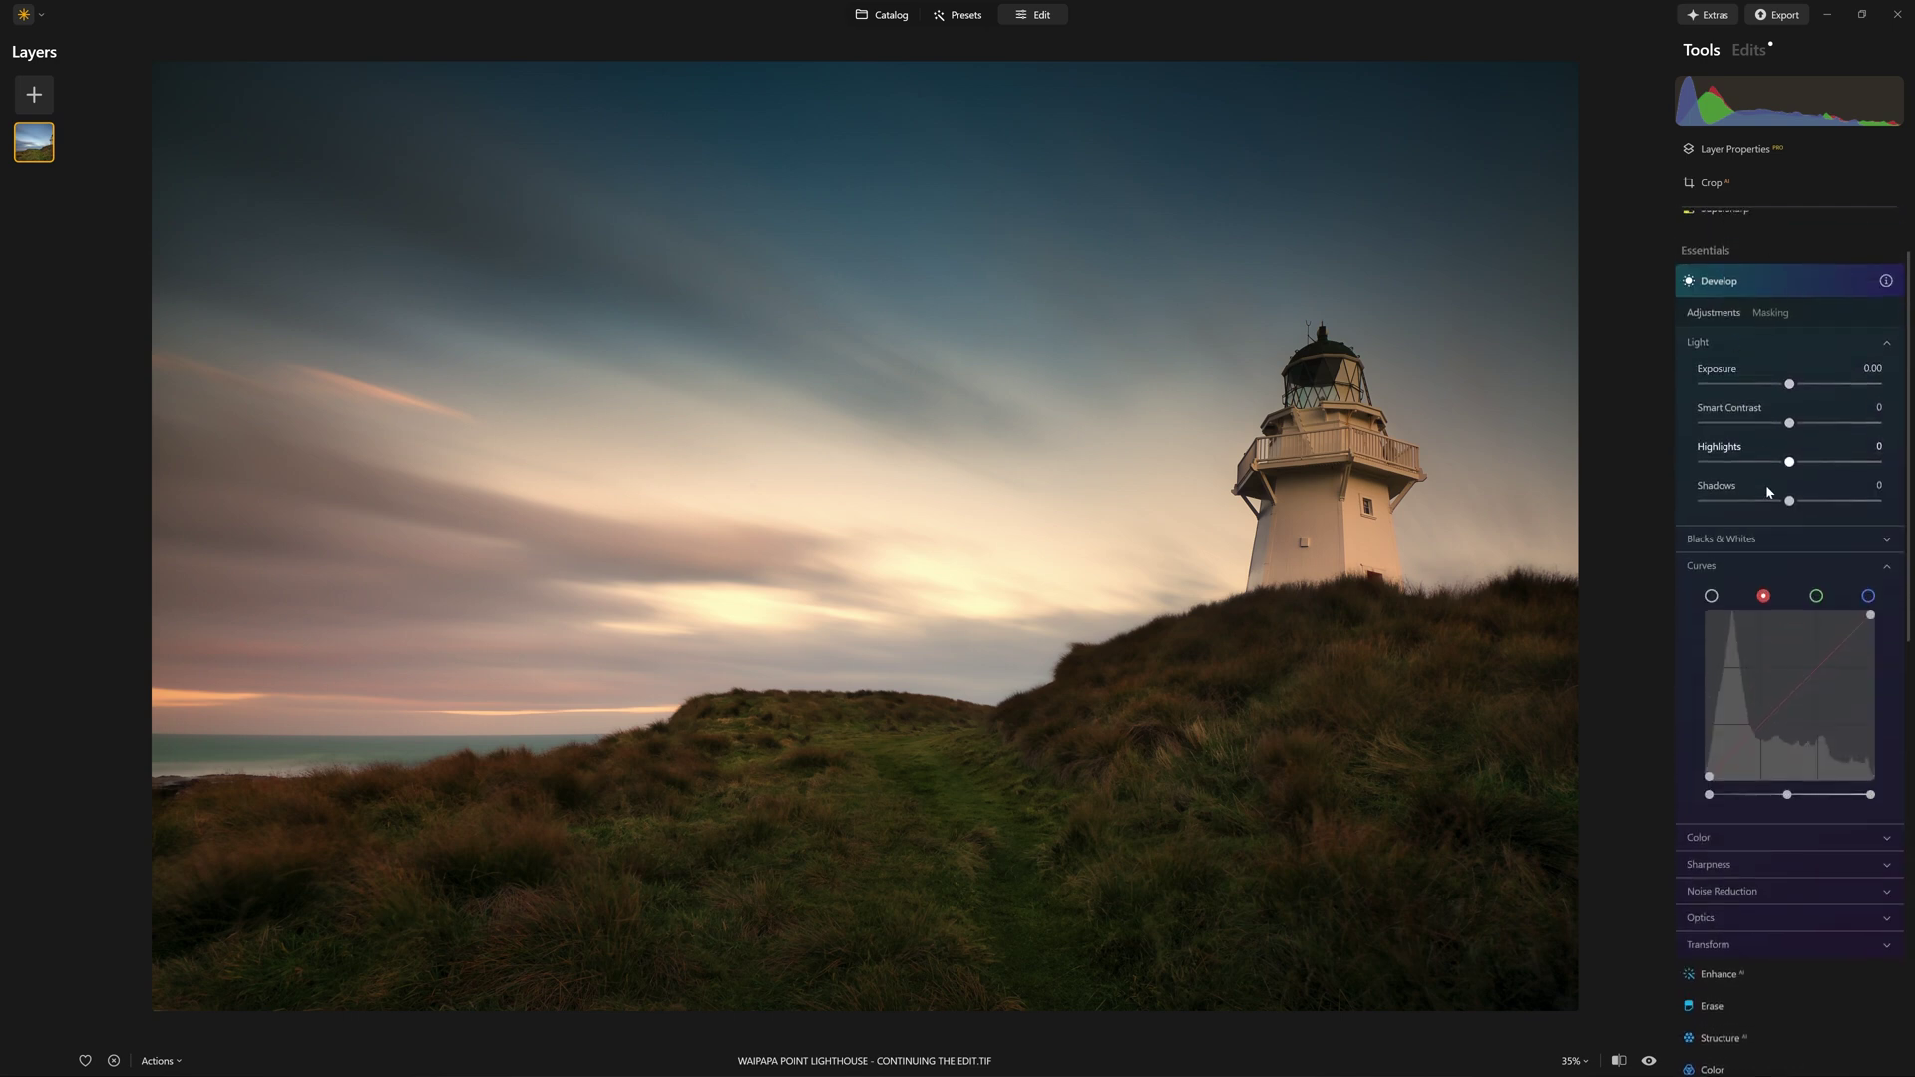
left_click(1727, 565)
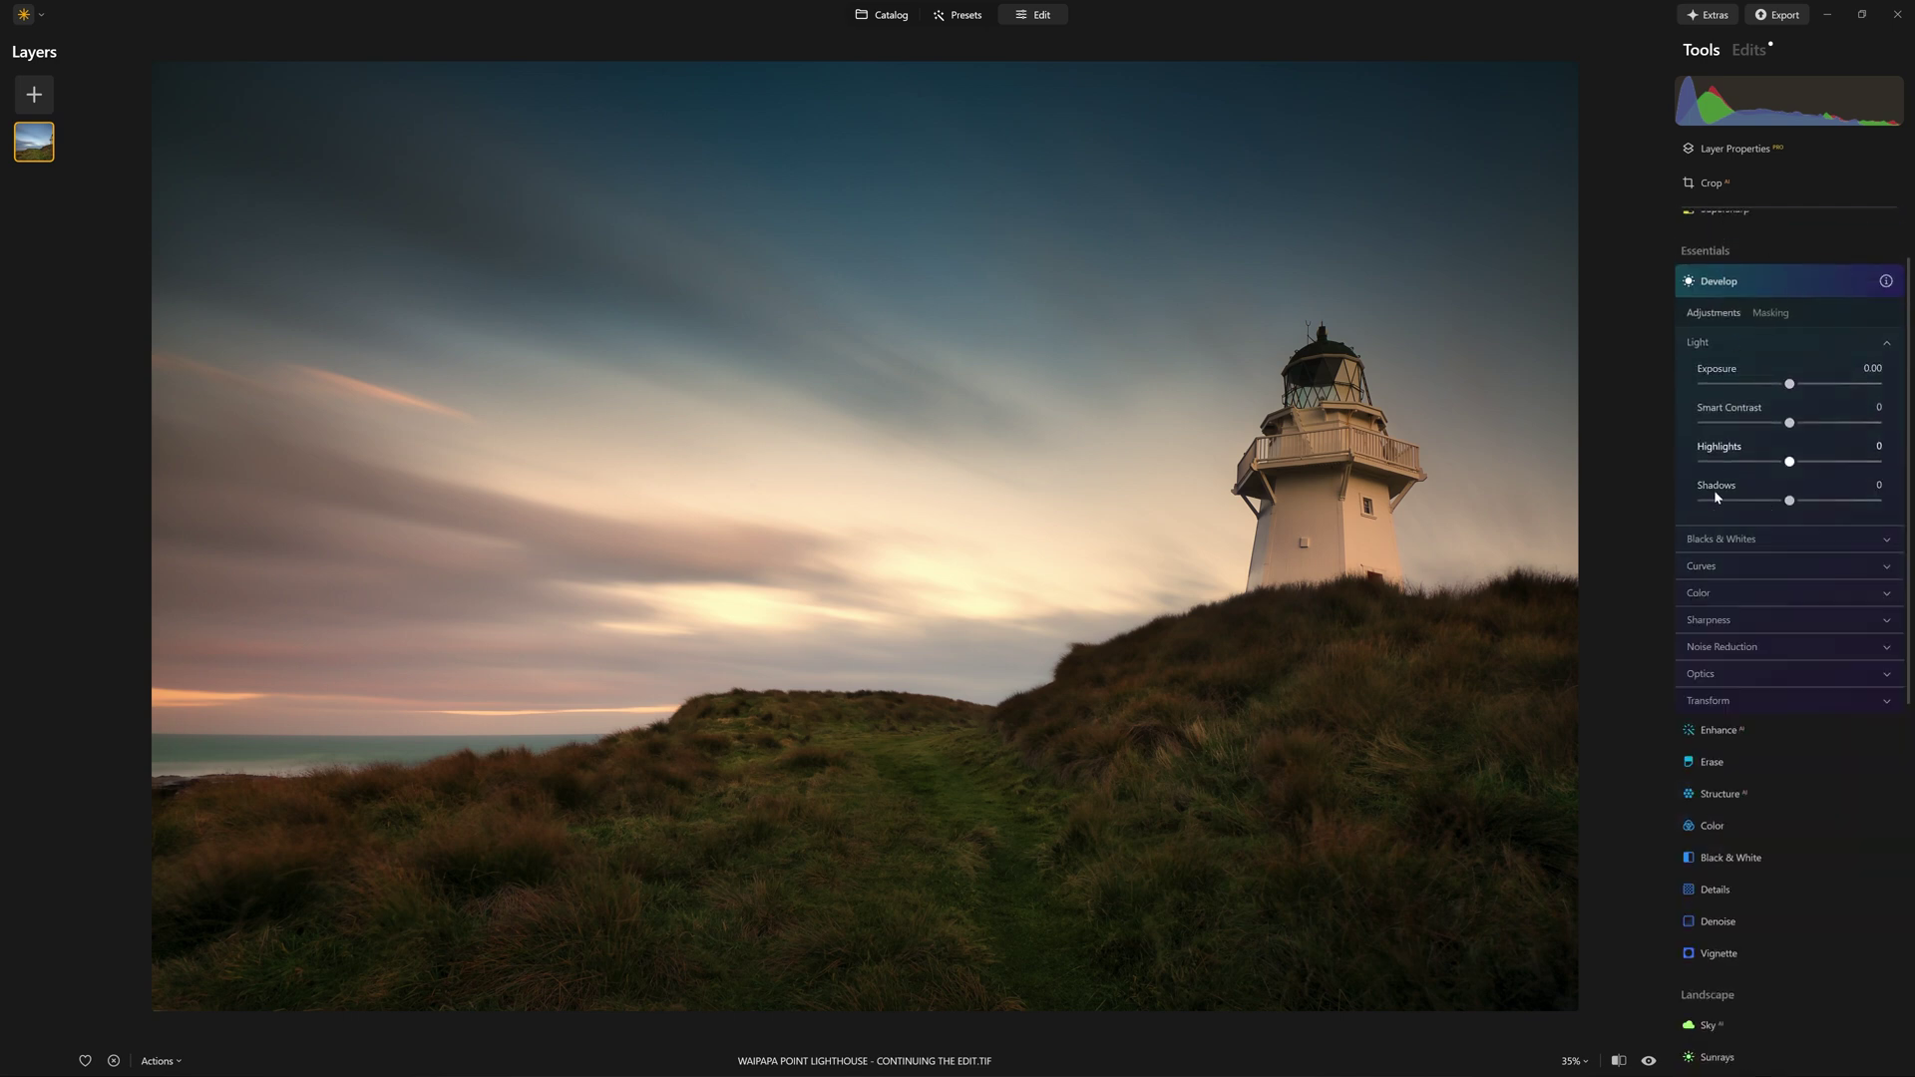
left_click(1716, 565)
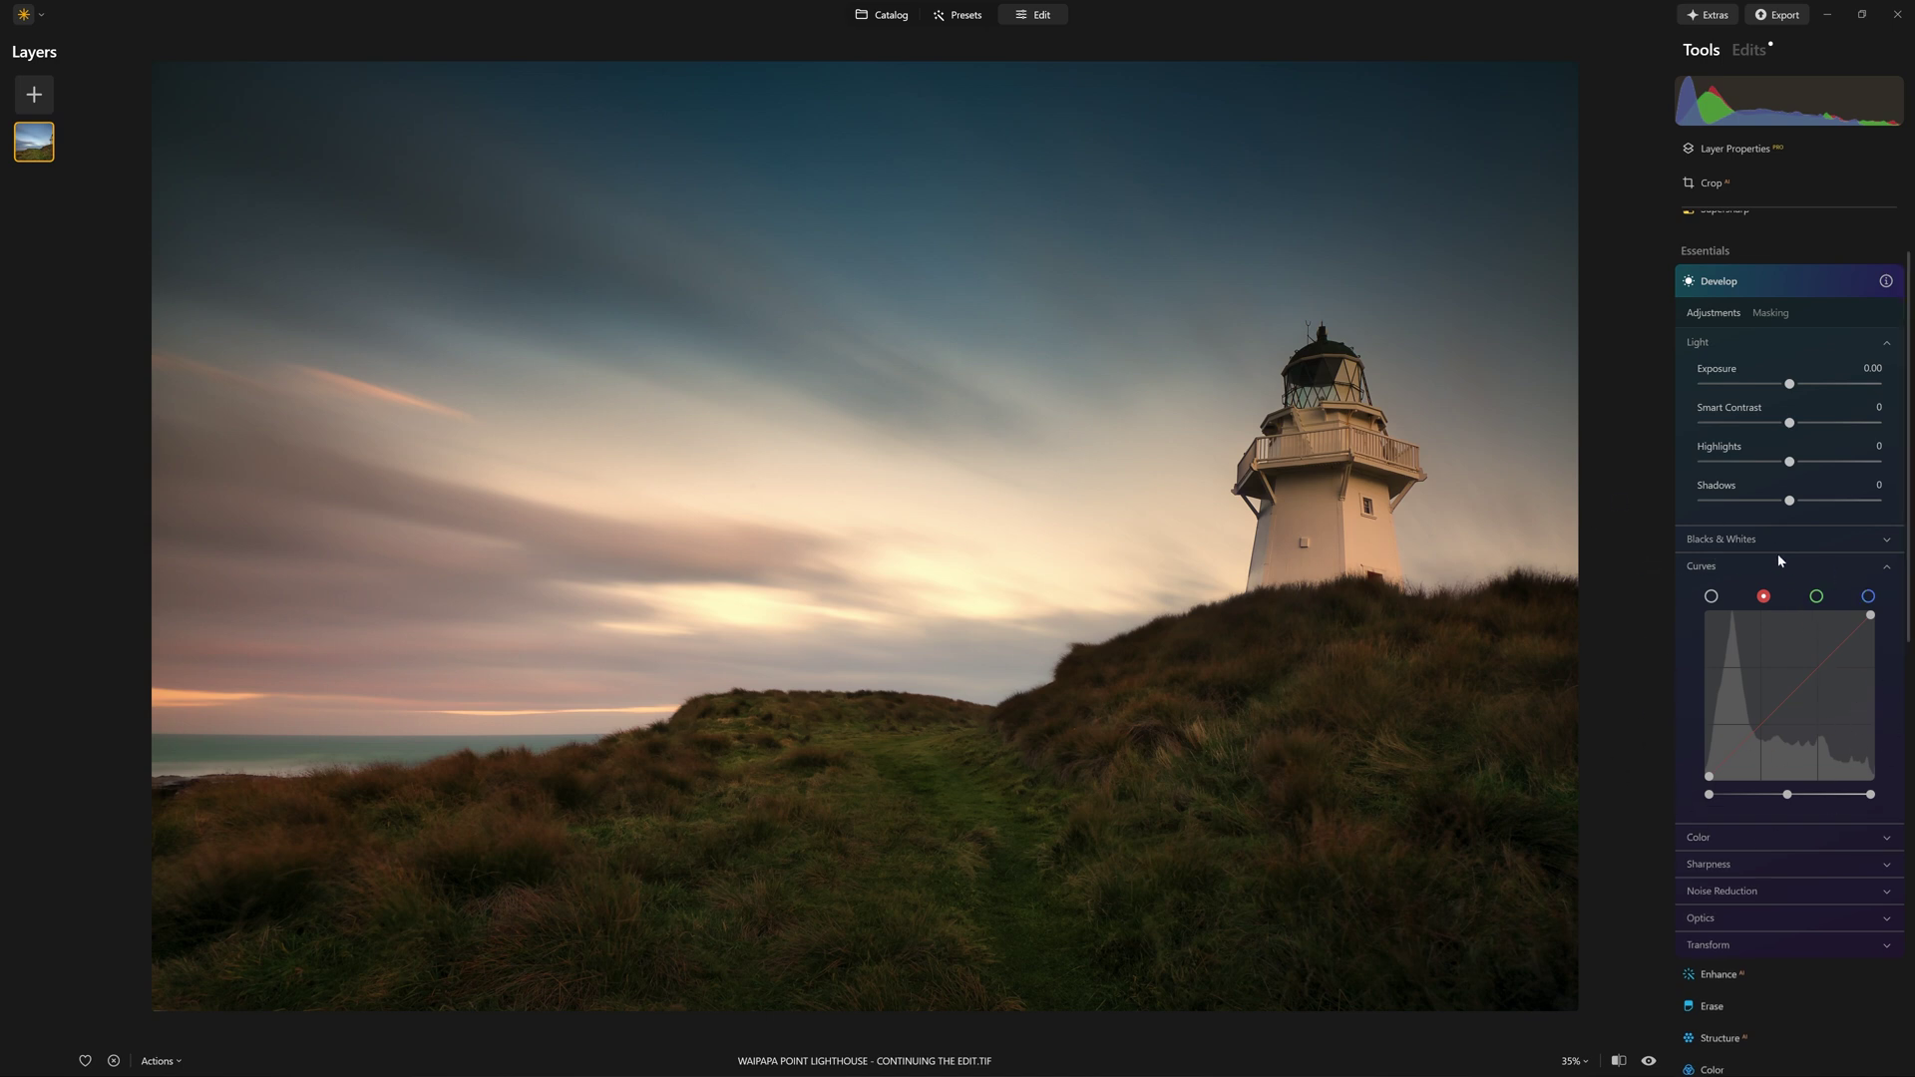
- Test S-curve contrast on the luminance curve, then delete both points to restore a straight line
left_click(1710, 595)
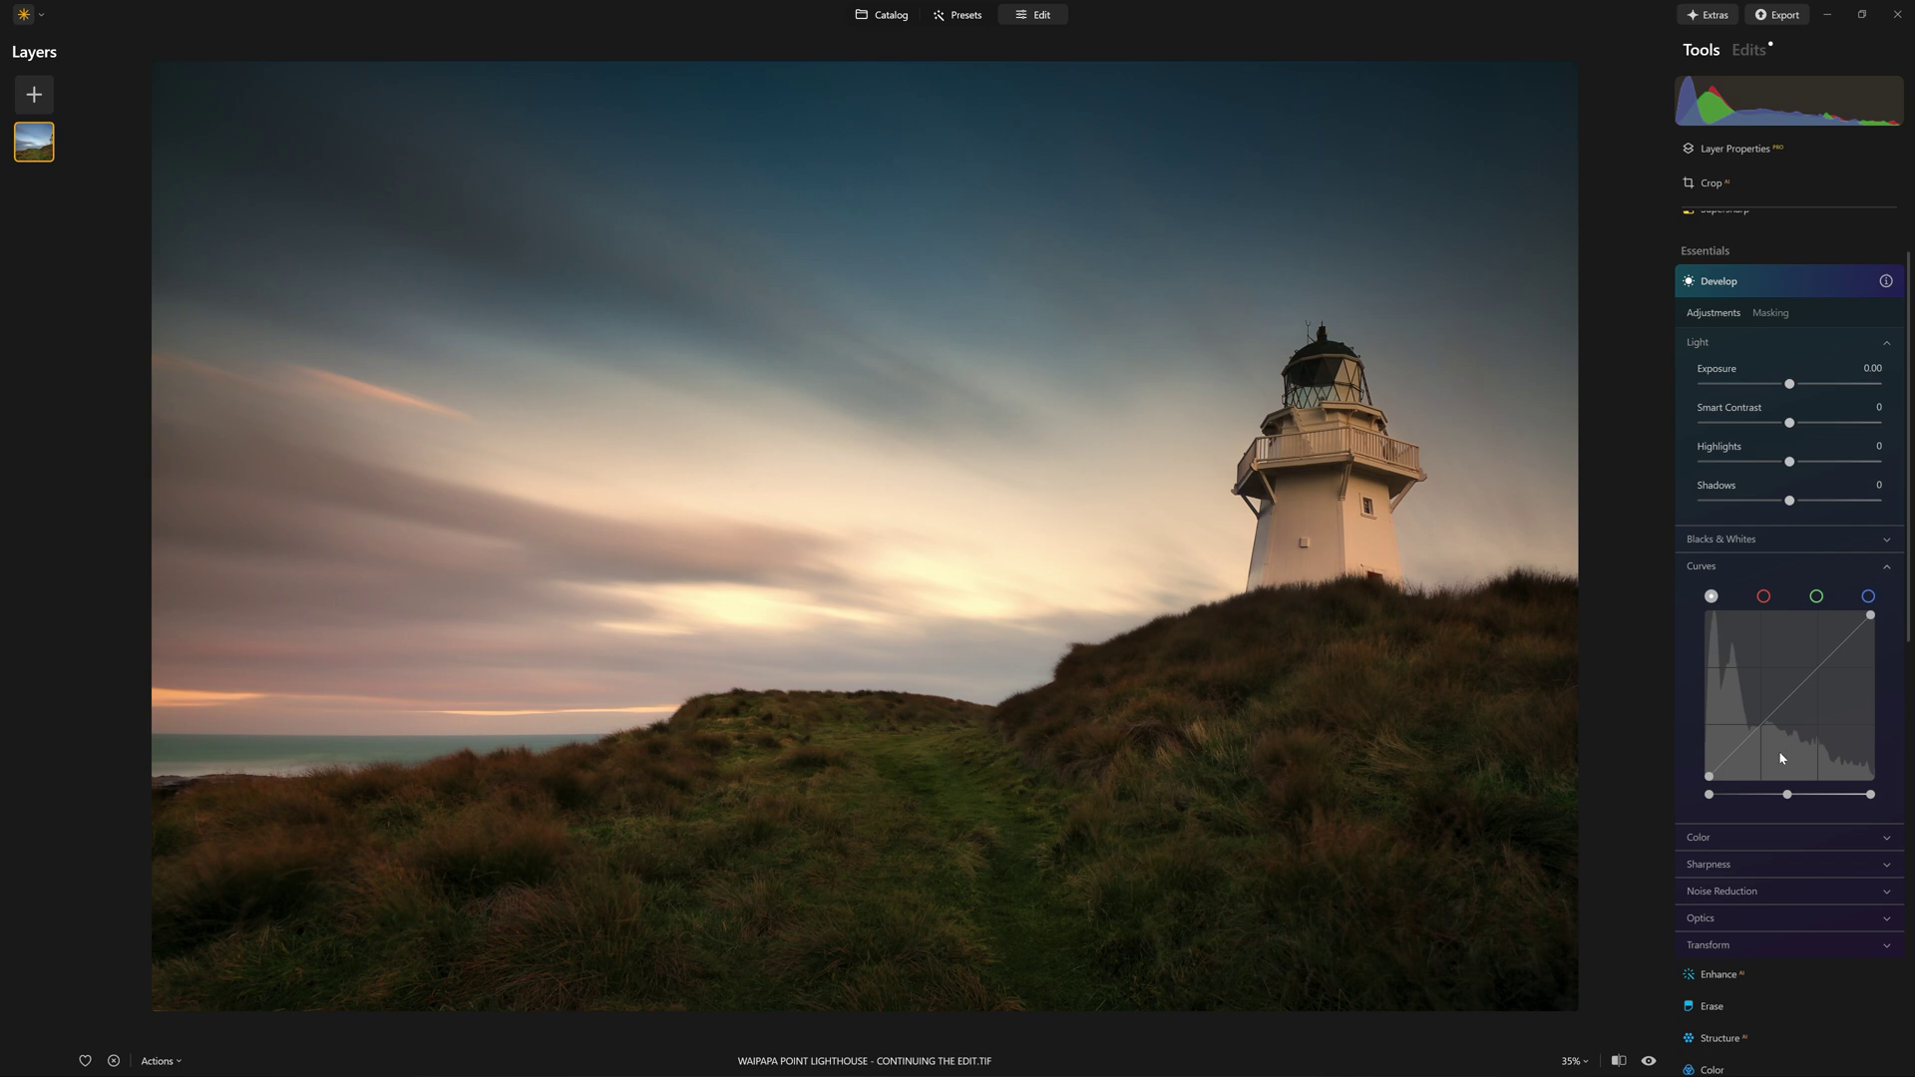
left_click_drag(1732, 764, 1784, 698)
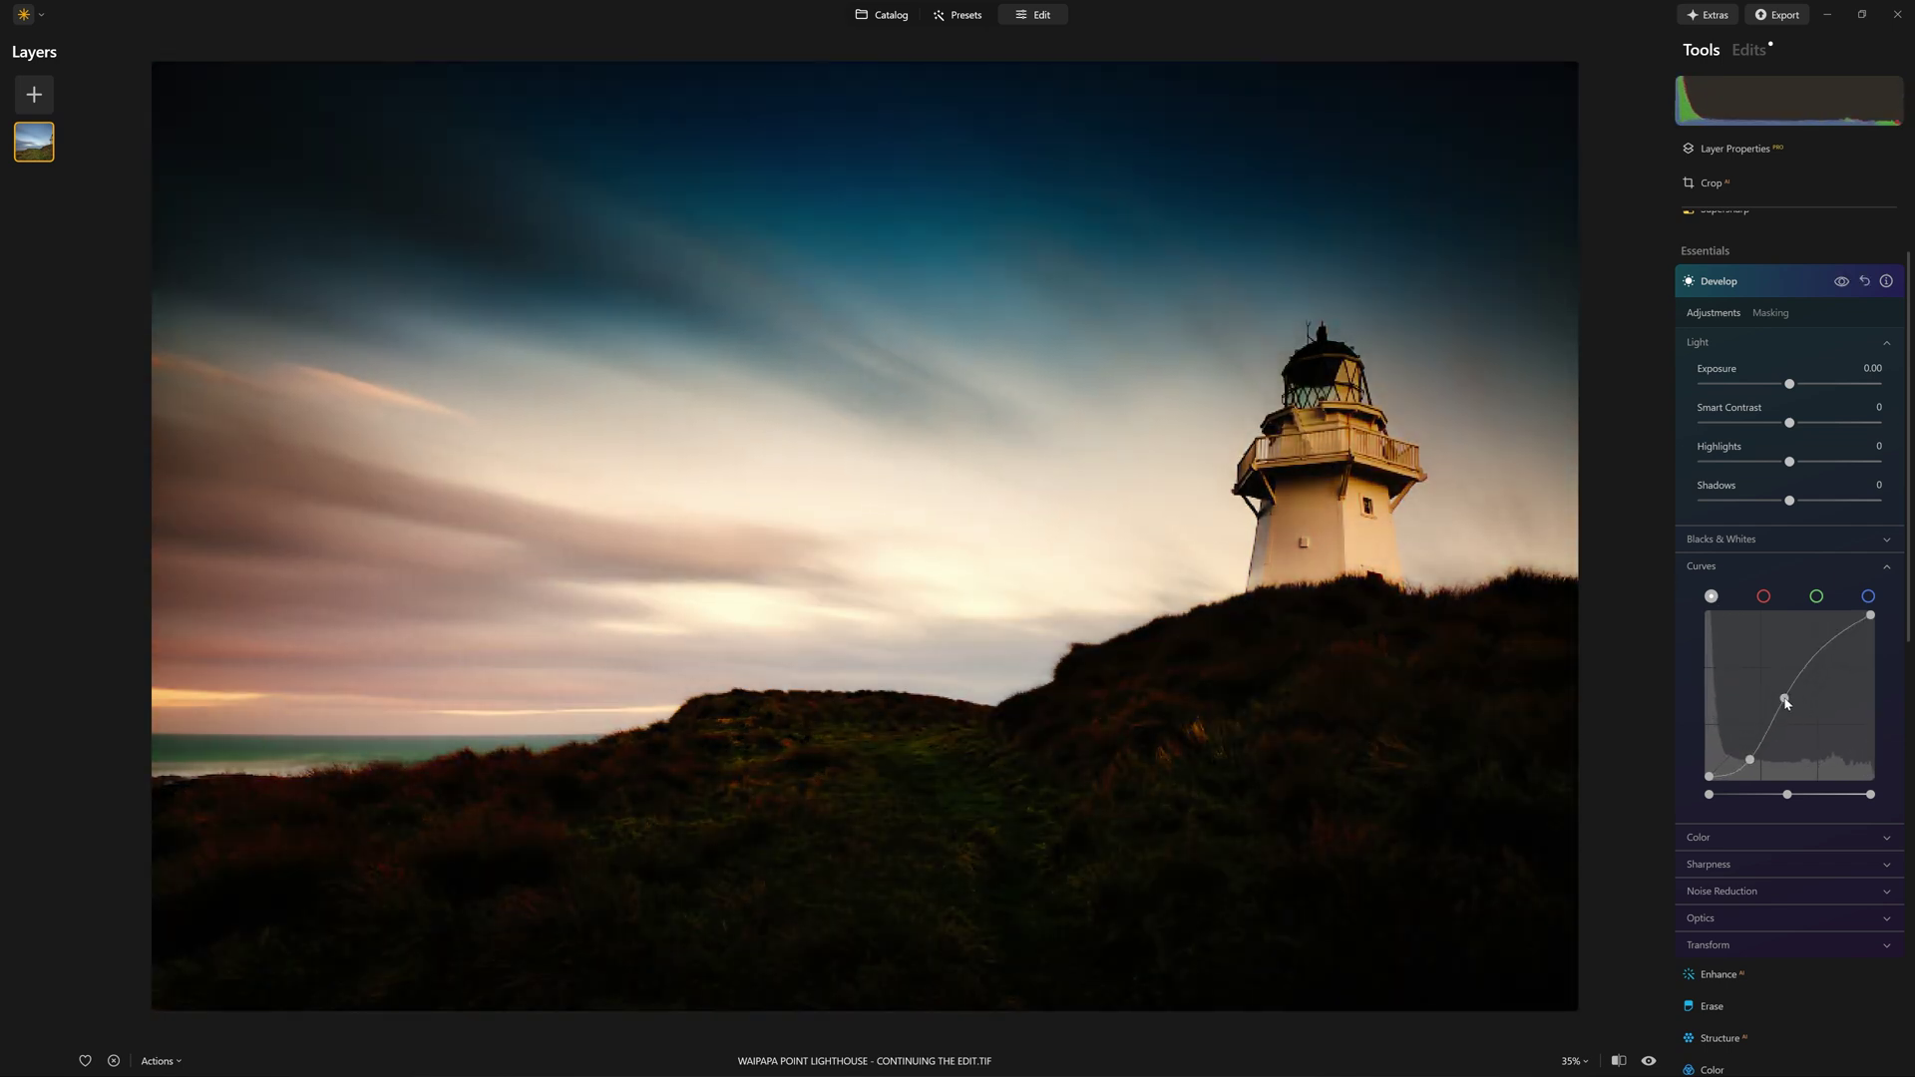
left_click_drag(1750, 760, 1741, 757)
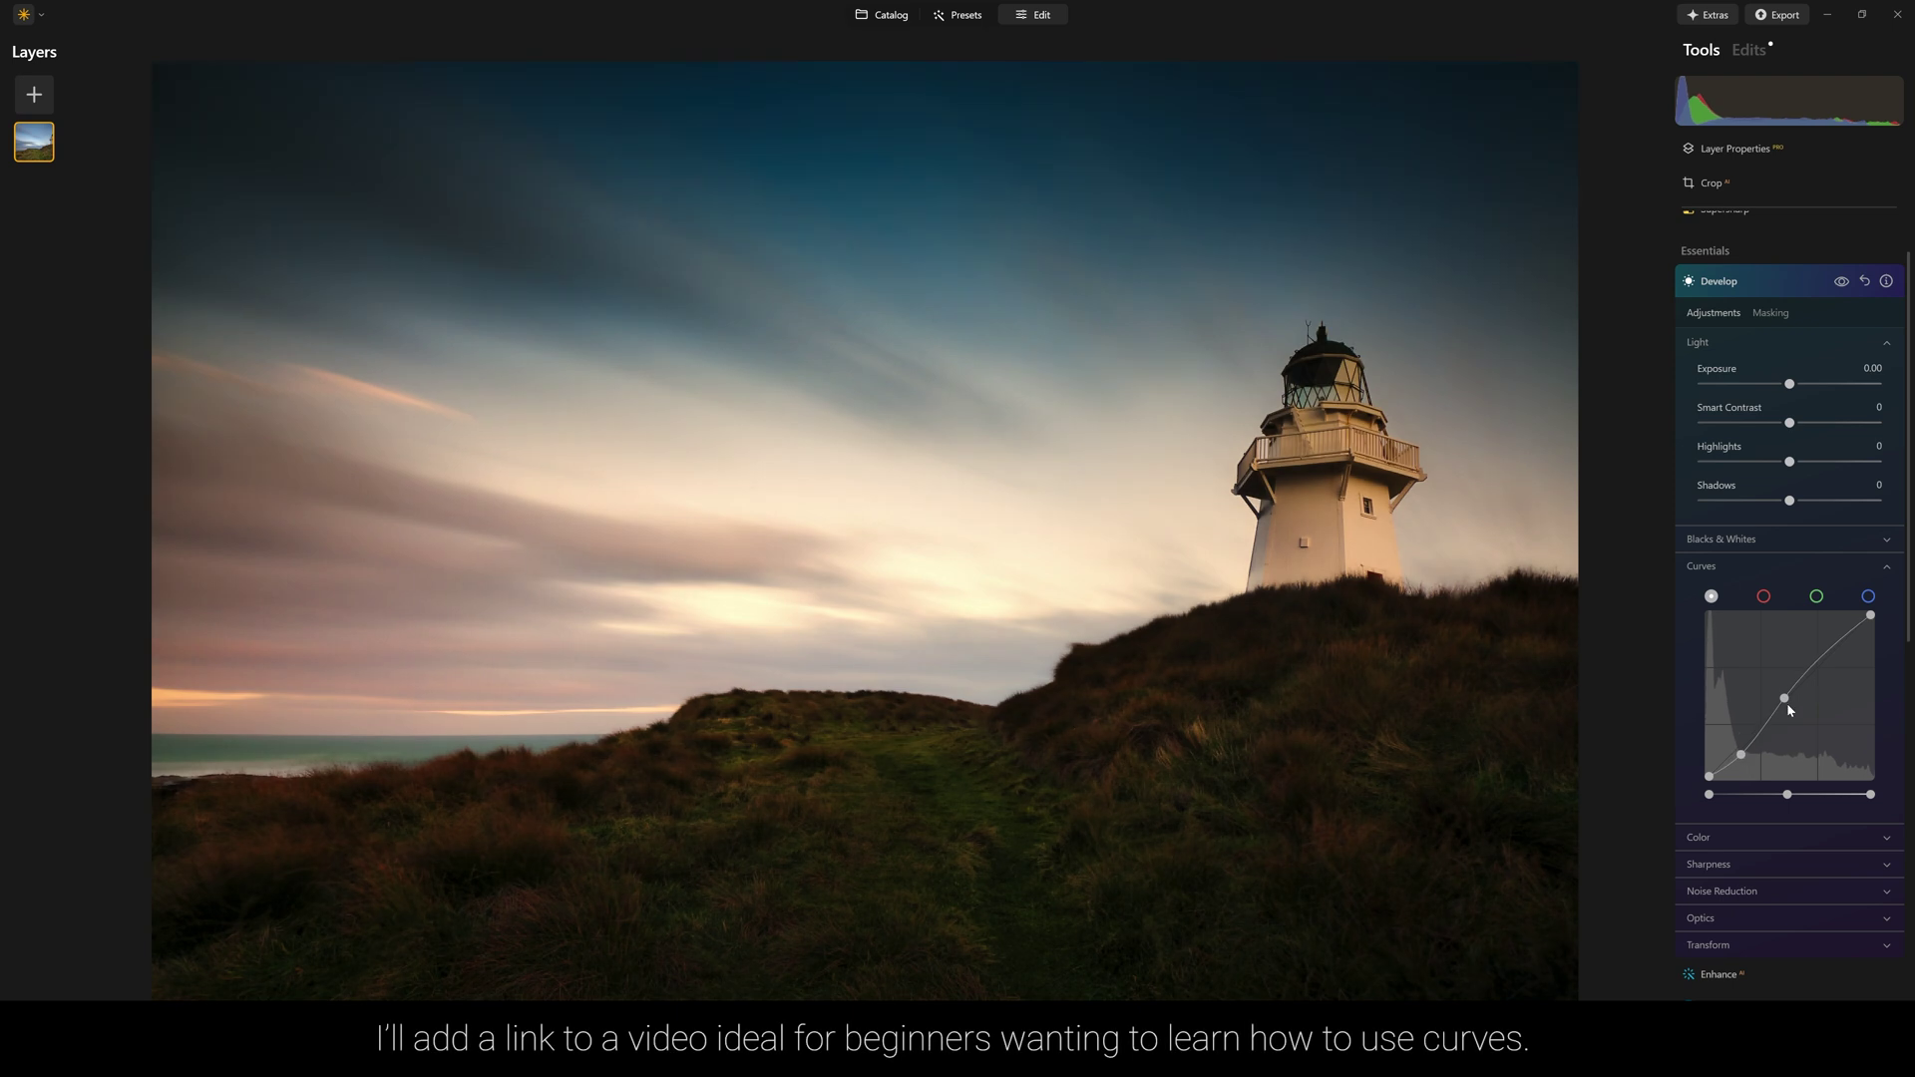
left_click_drag(1773, 691, 1759, 677)
left_click_drag(1743, 759, 1754, 755)
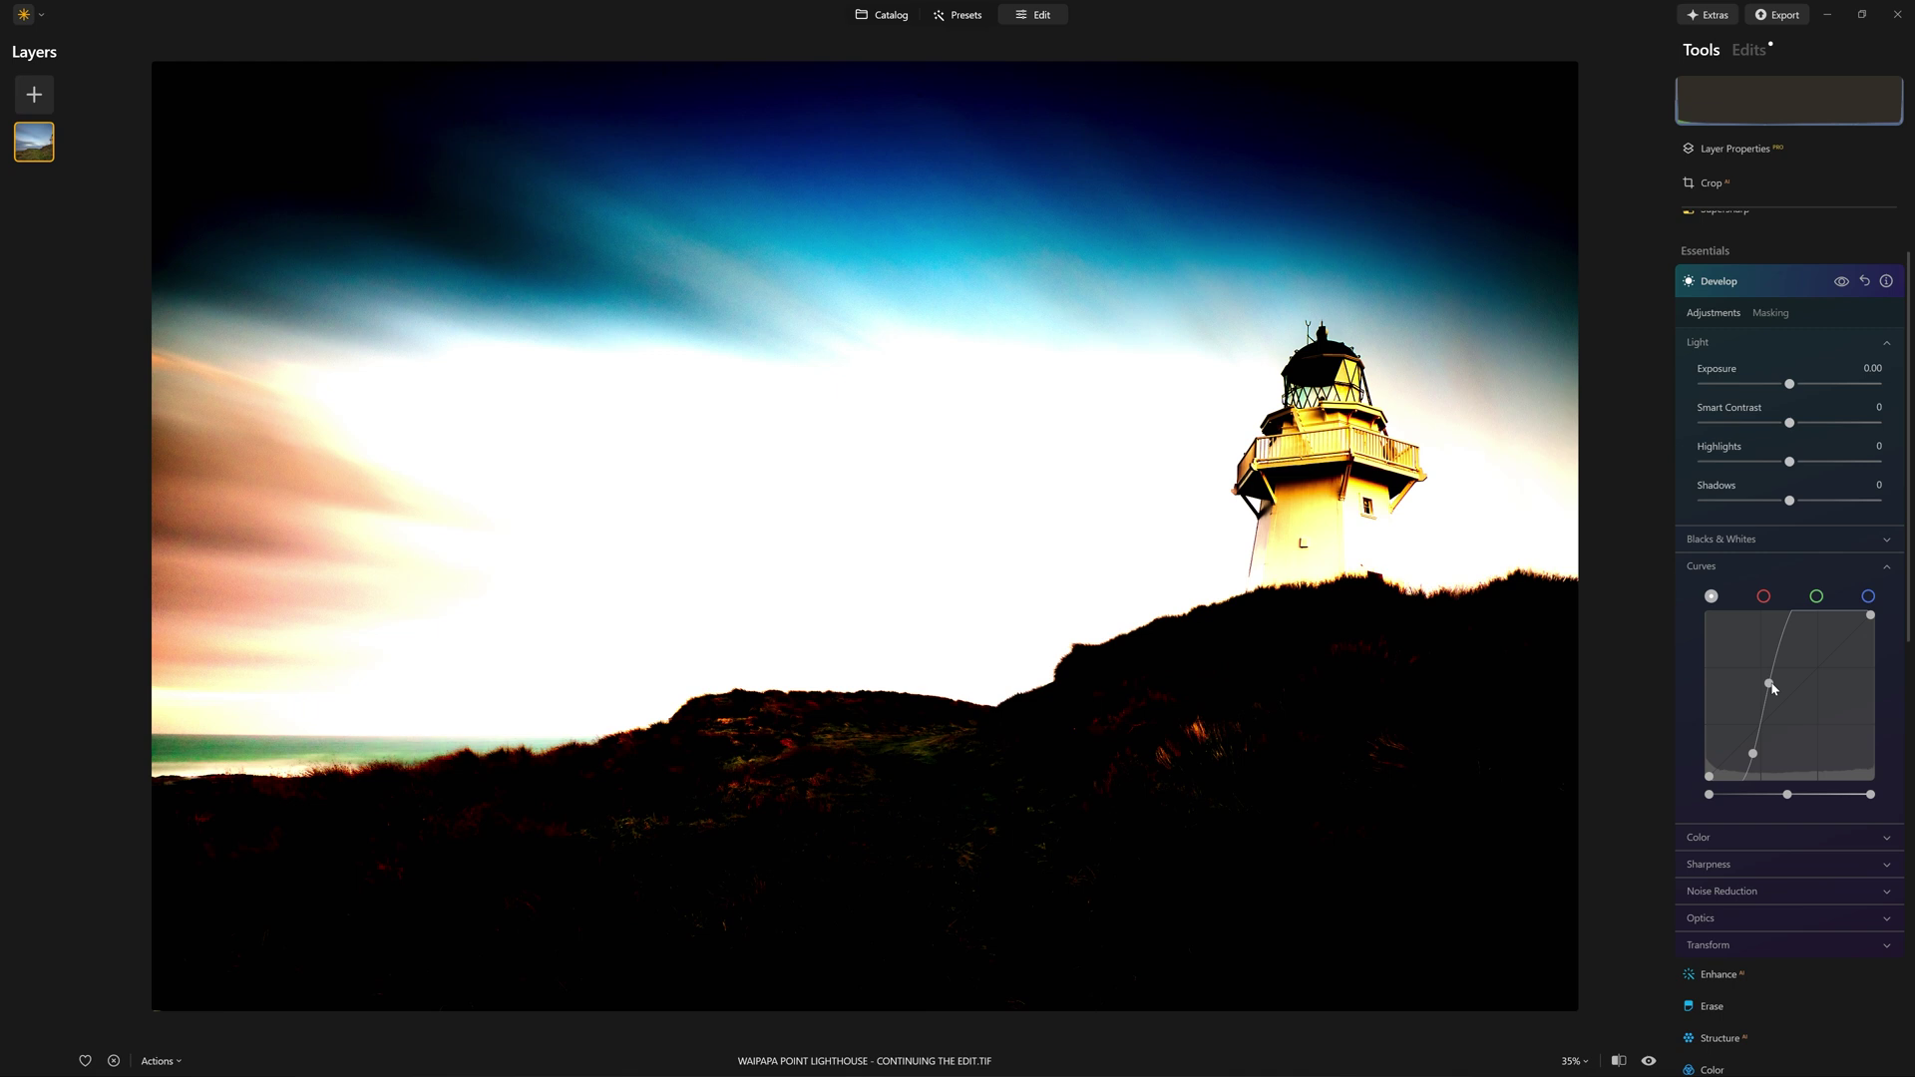
double_click(1770, 684)
double_click(1755, 755)
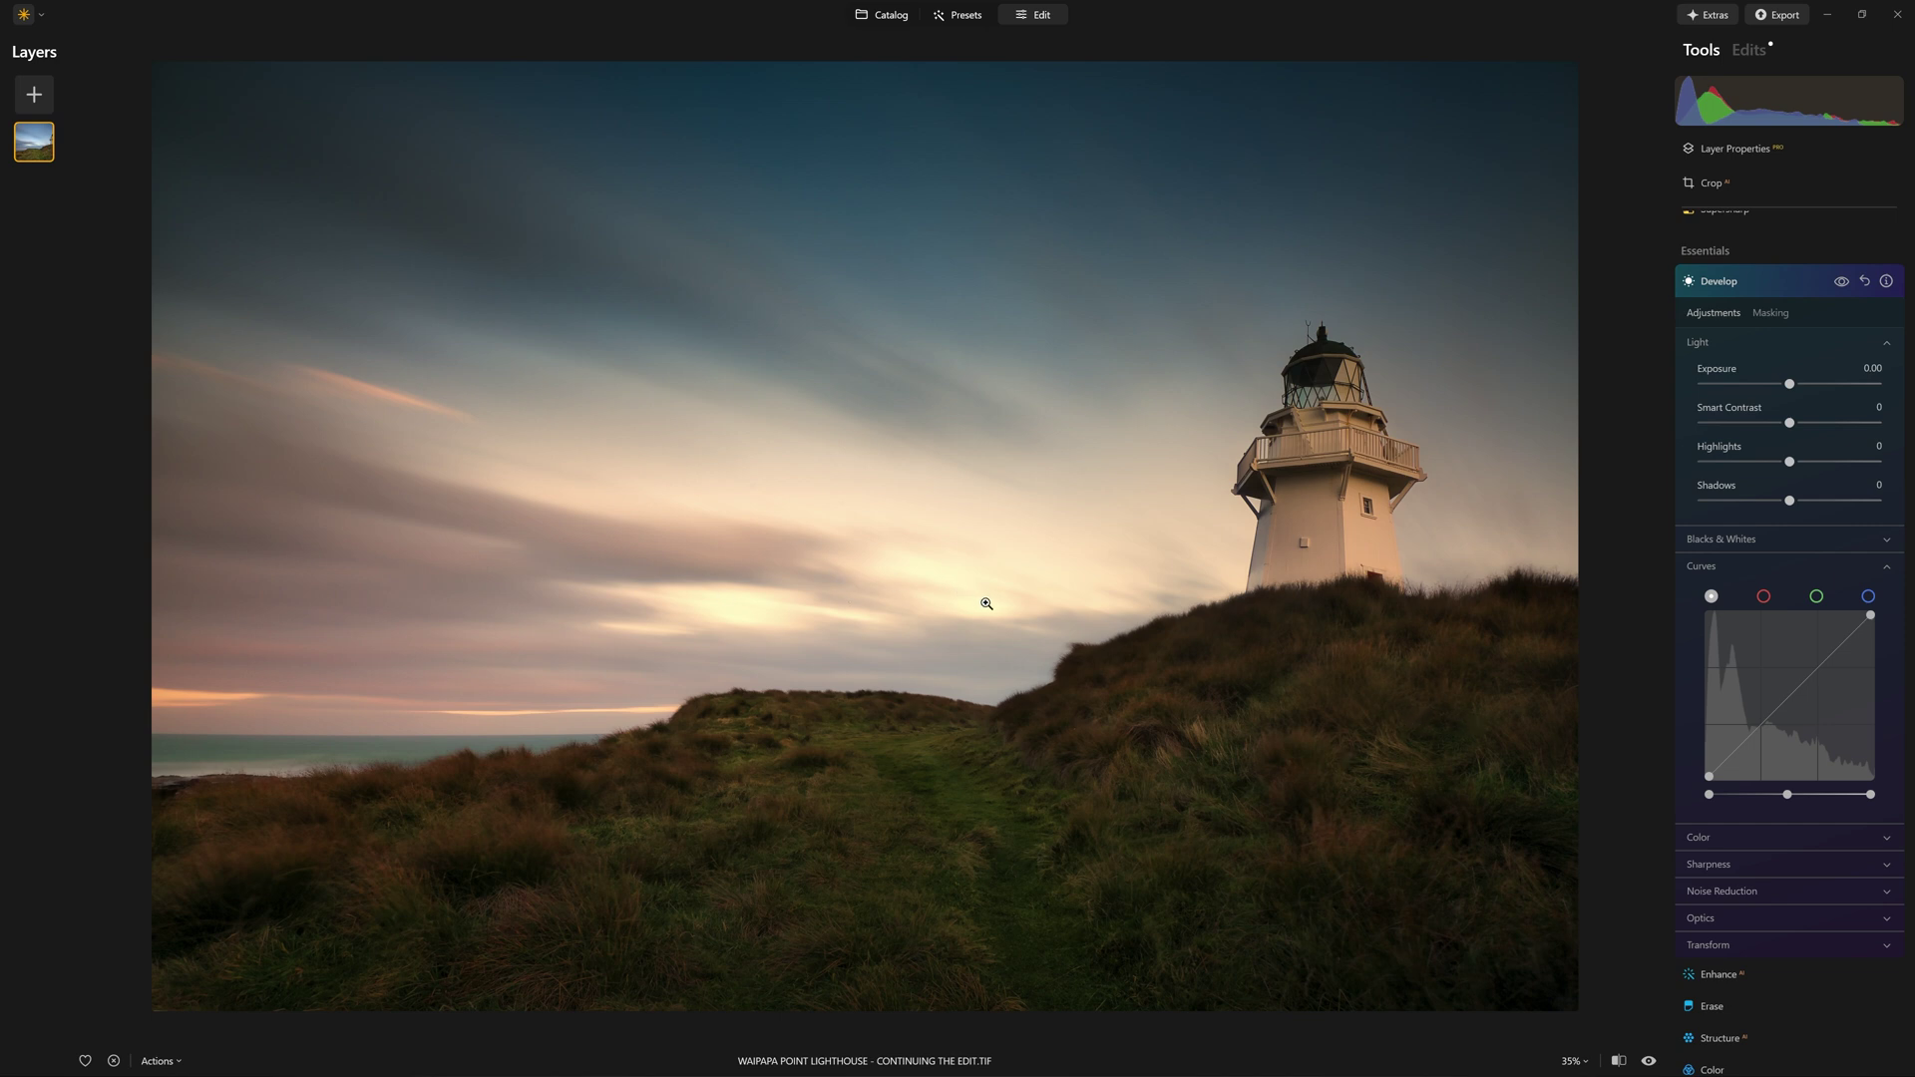
- On the Blue curve, pull the highlight end down to yellow the sky, checking at 100% zoom
left_click(1869, 596)
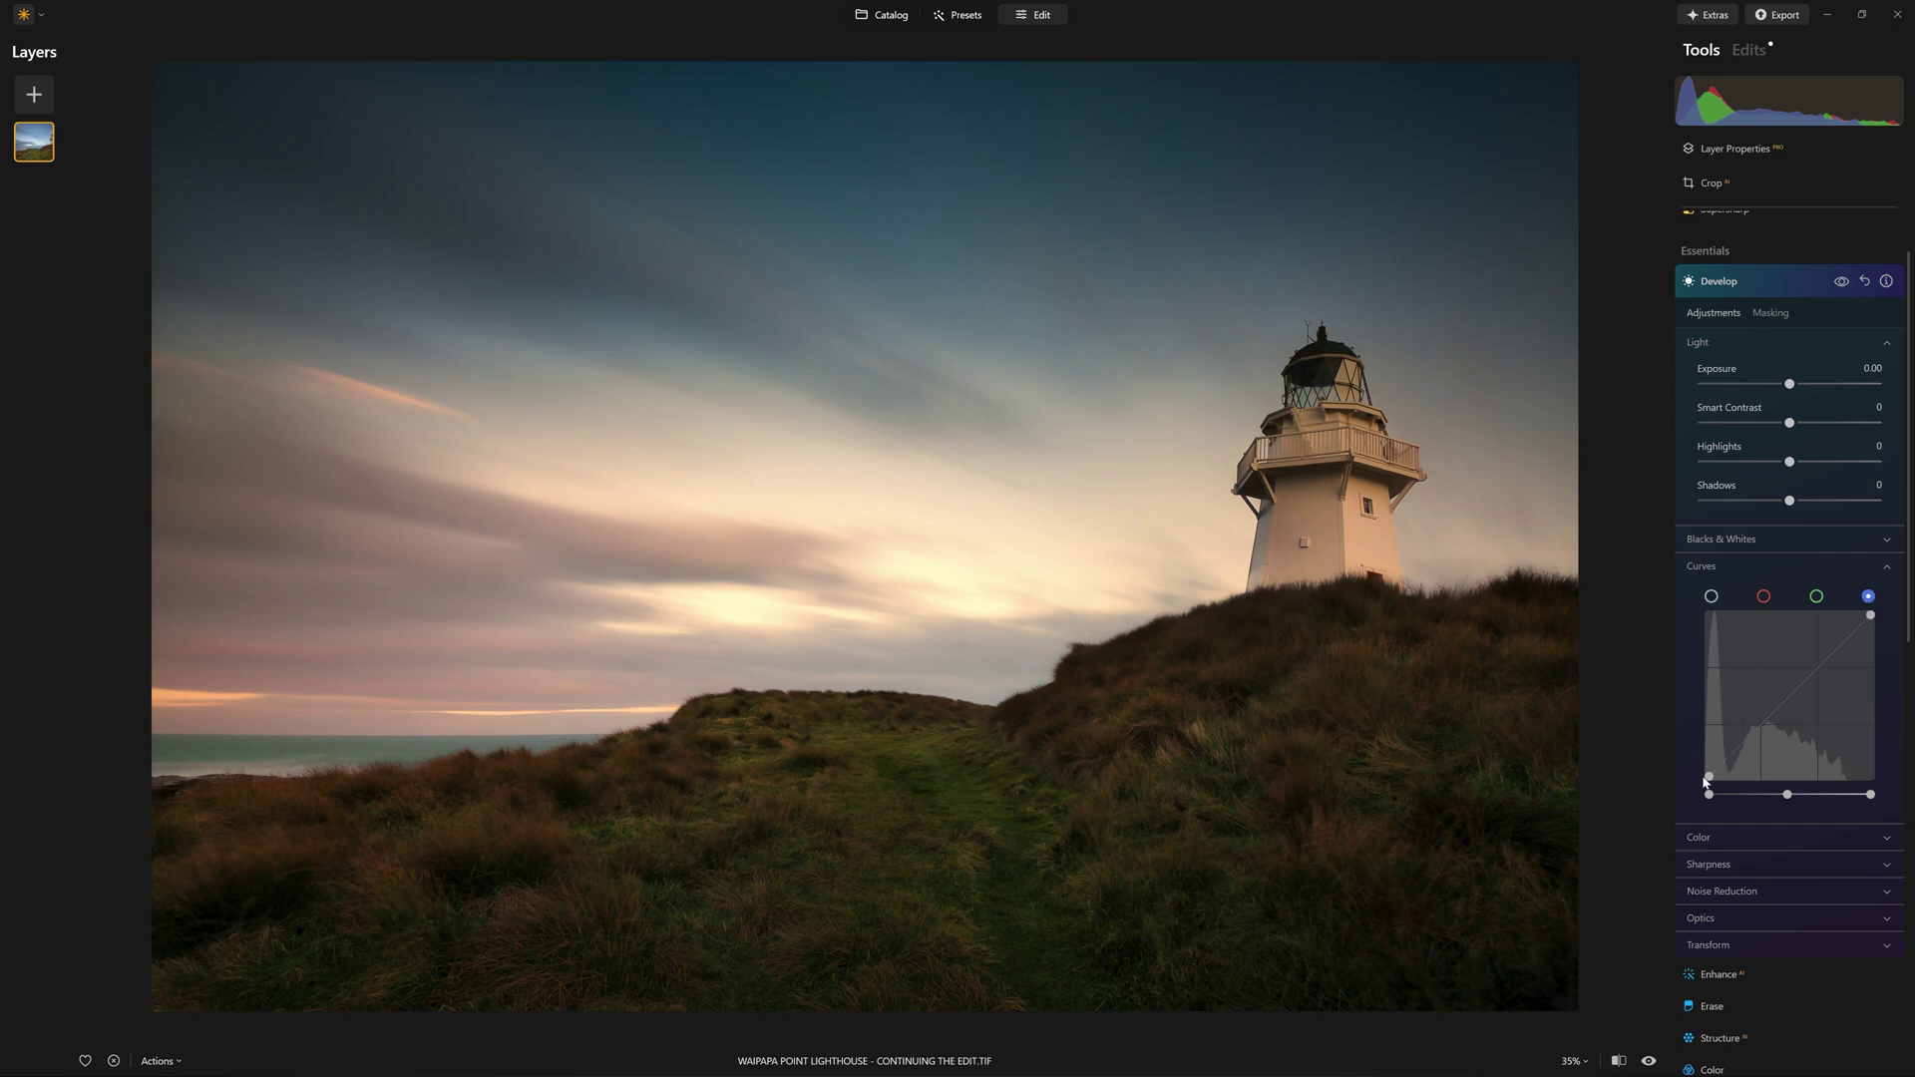
left_click_drag(1758, 733, 1803, 671)
left_click_drag(1873, 618, 1906, 656)
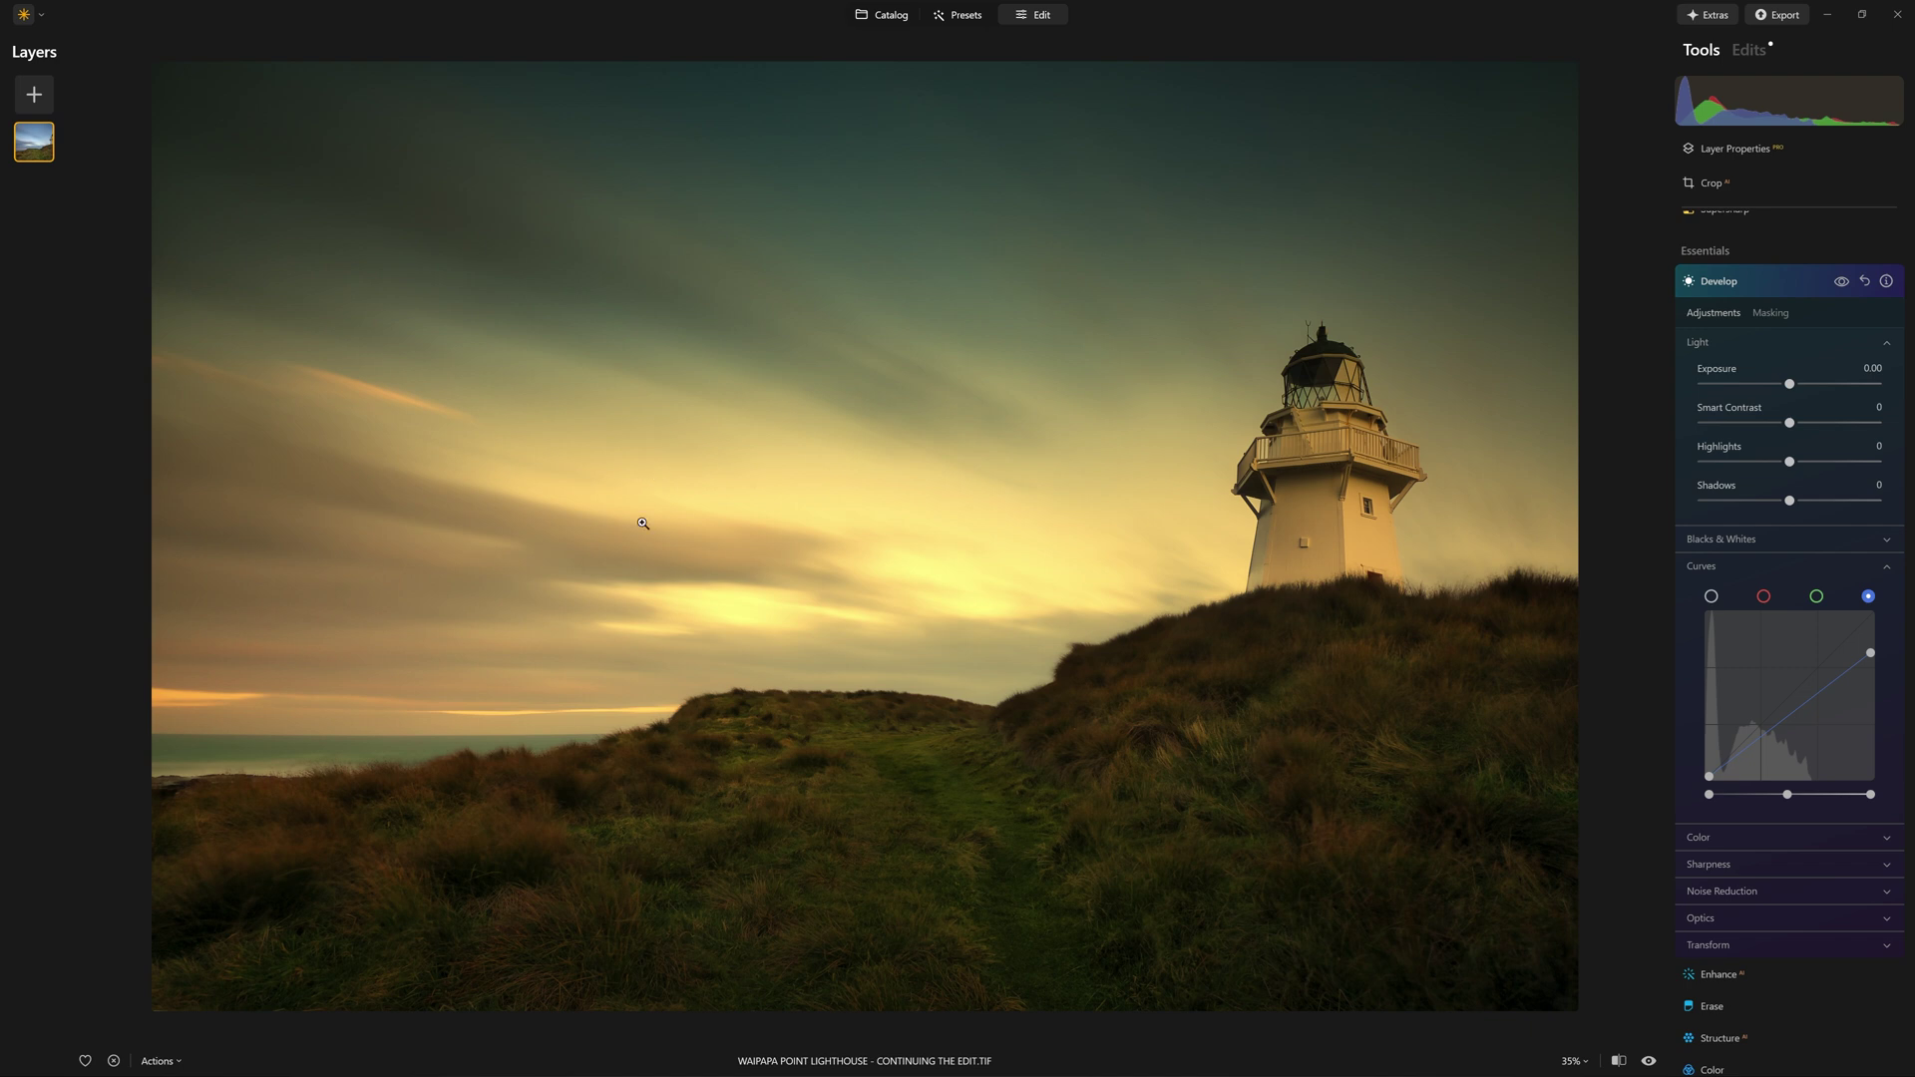
left_click(846, 563)
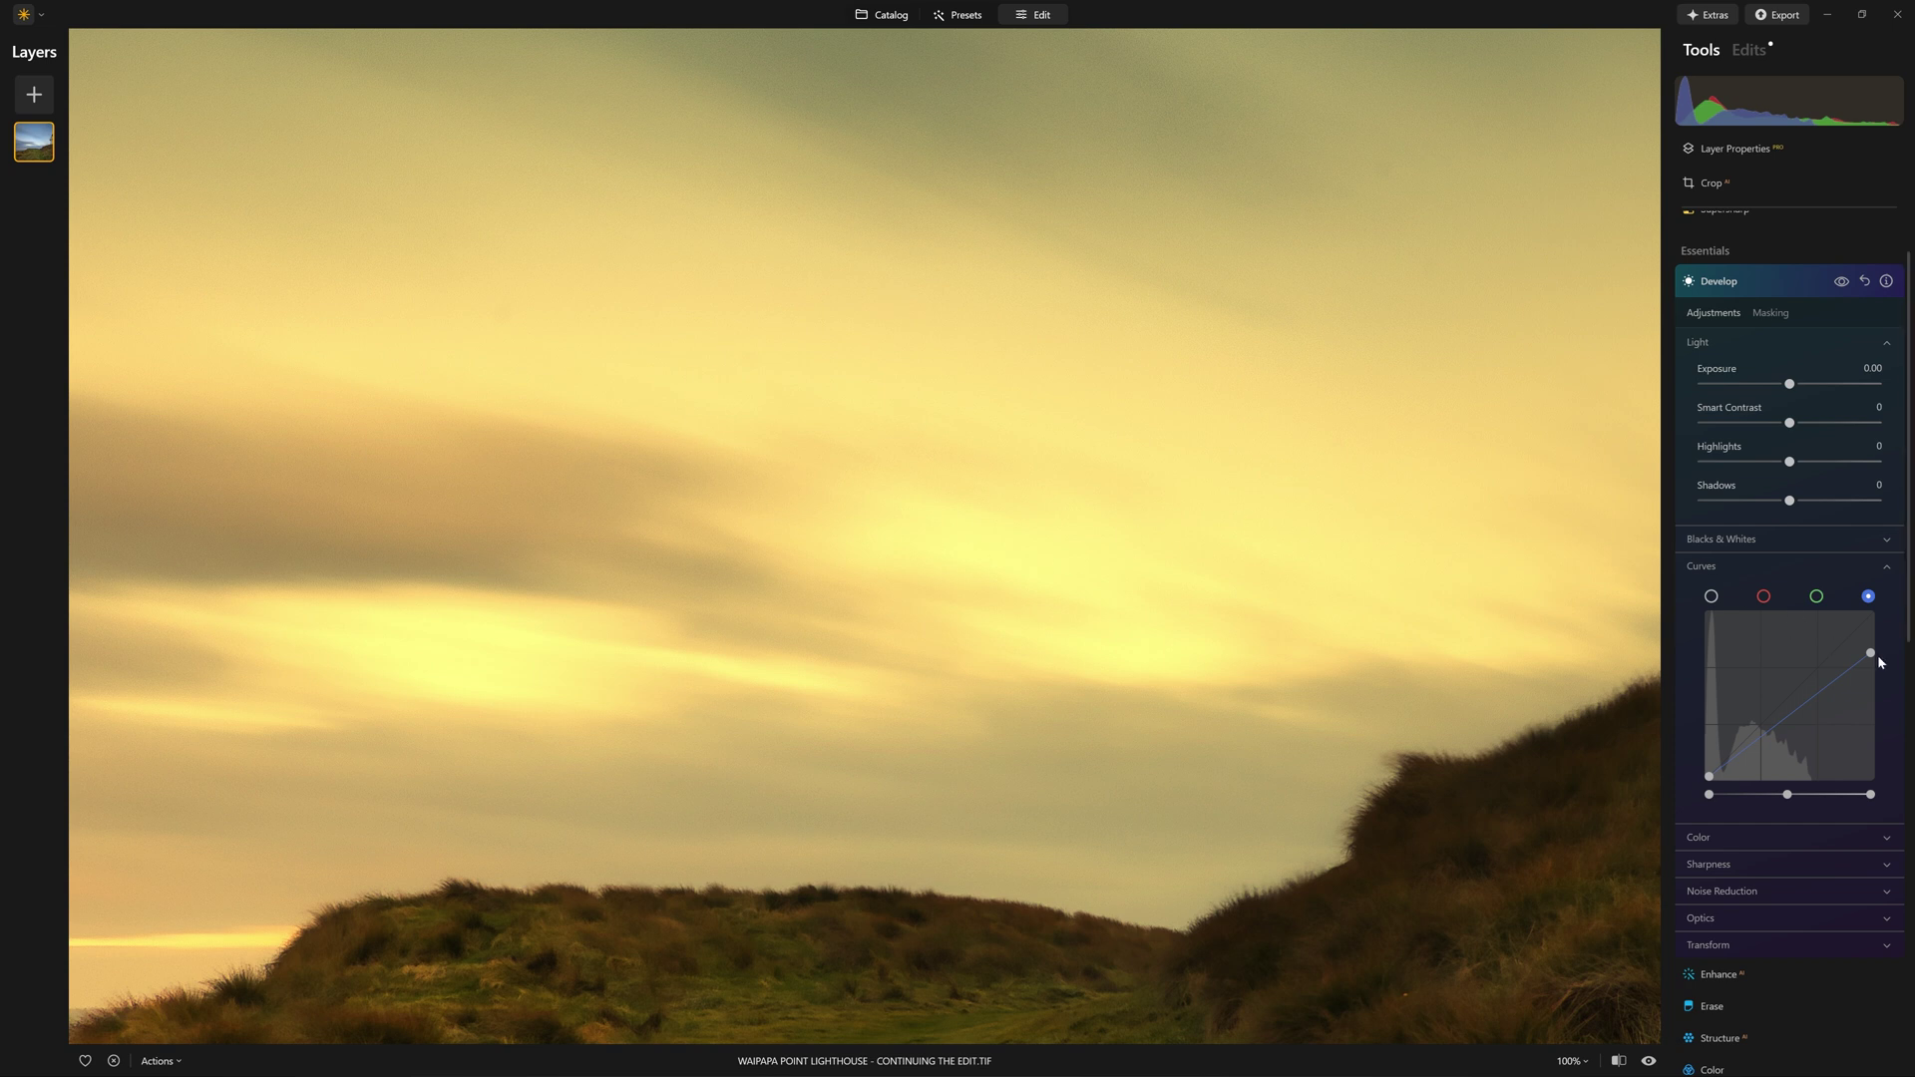
left_click_drag(1870, 652, 1913, 658)
left_click(1505, 571)
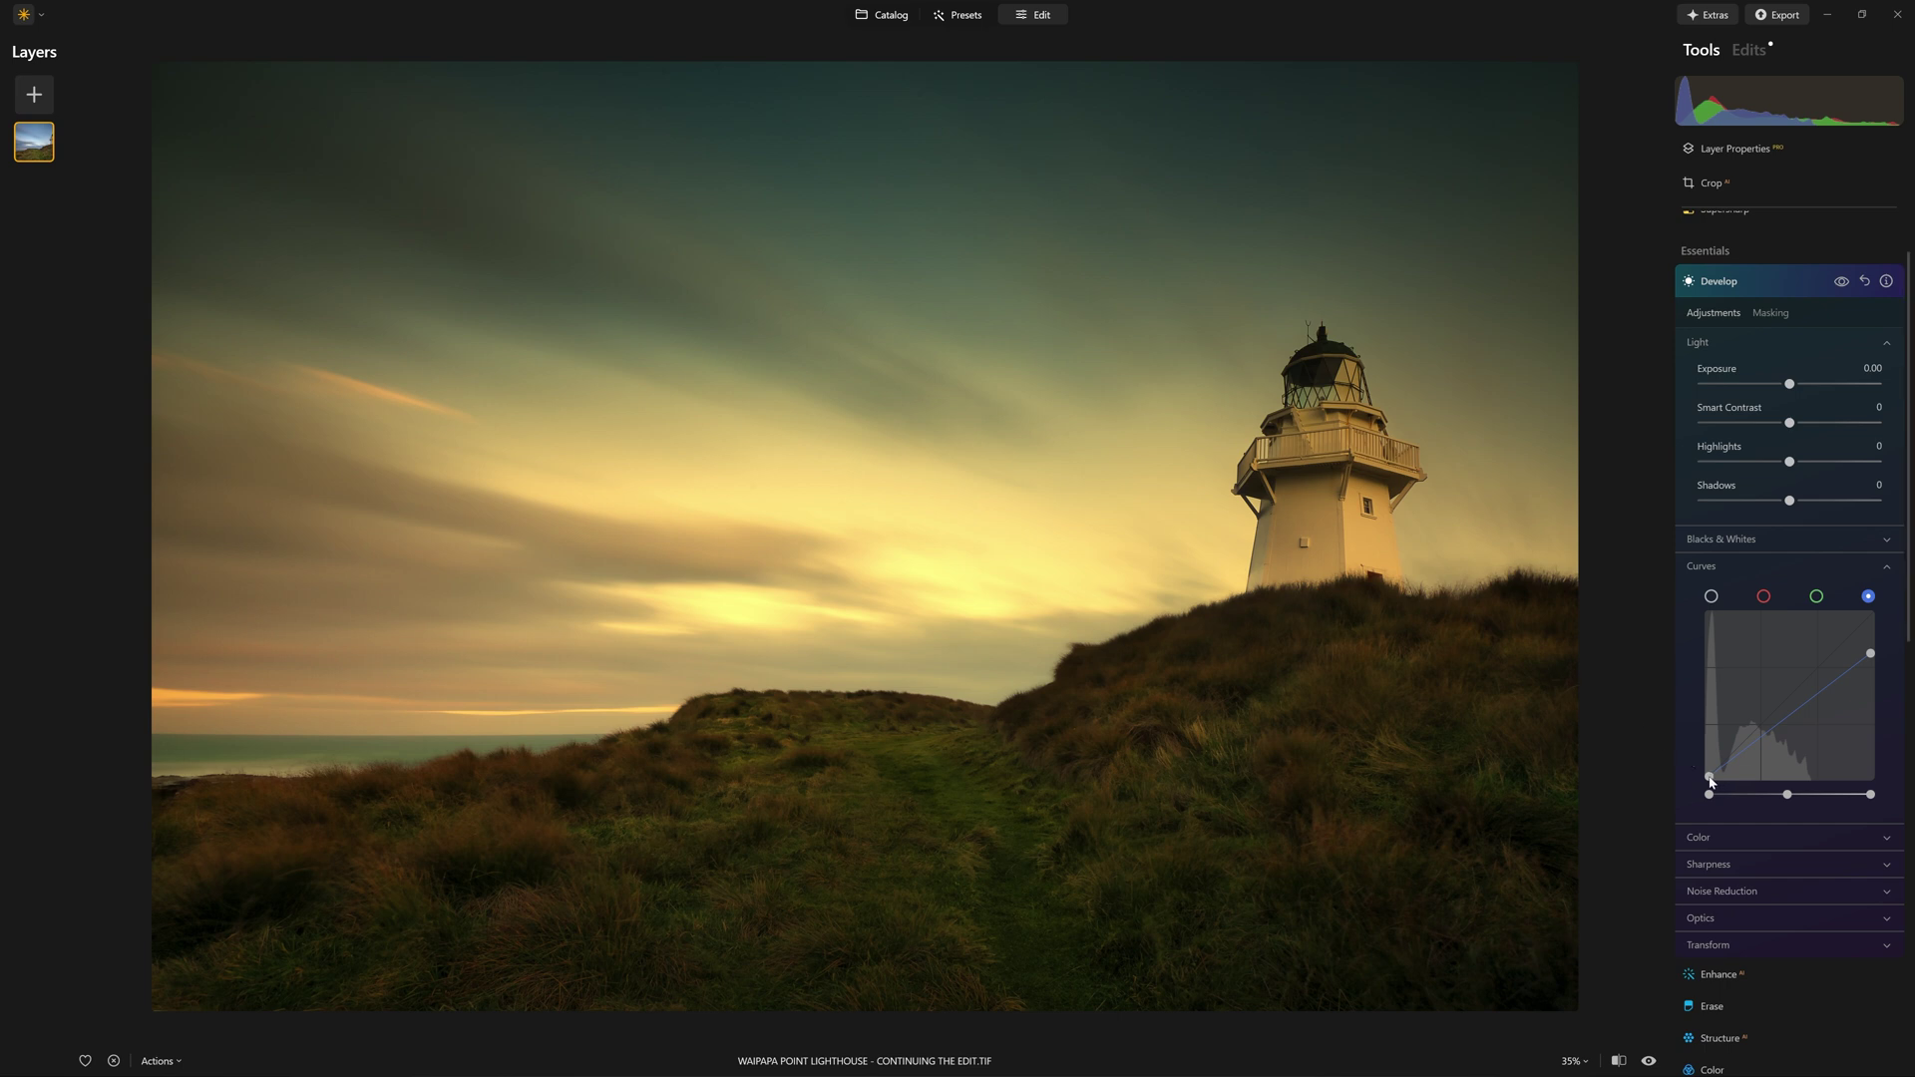
left_click(1710, 777)
- Lift the Blue curve's shadow point, ease it back down, and nudge the highlight end up slightly
left_click_drag(1710, 777, 1680, 690)
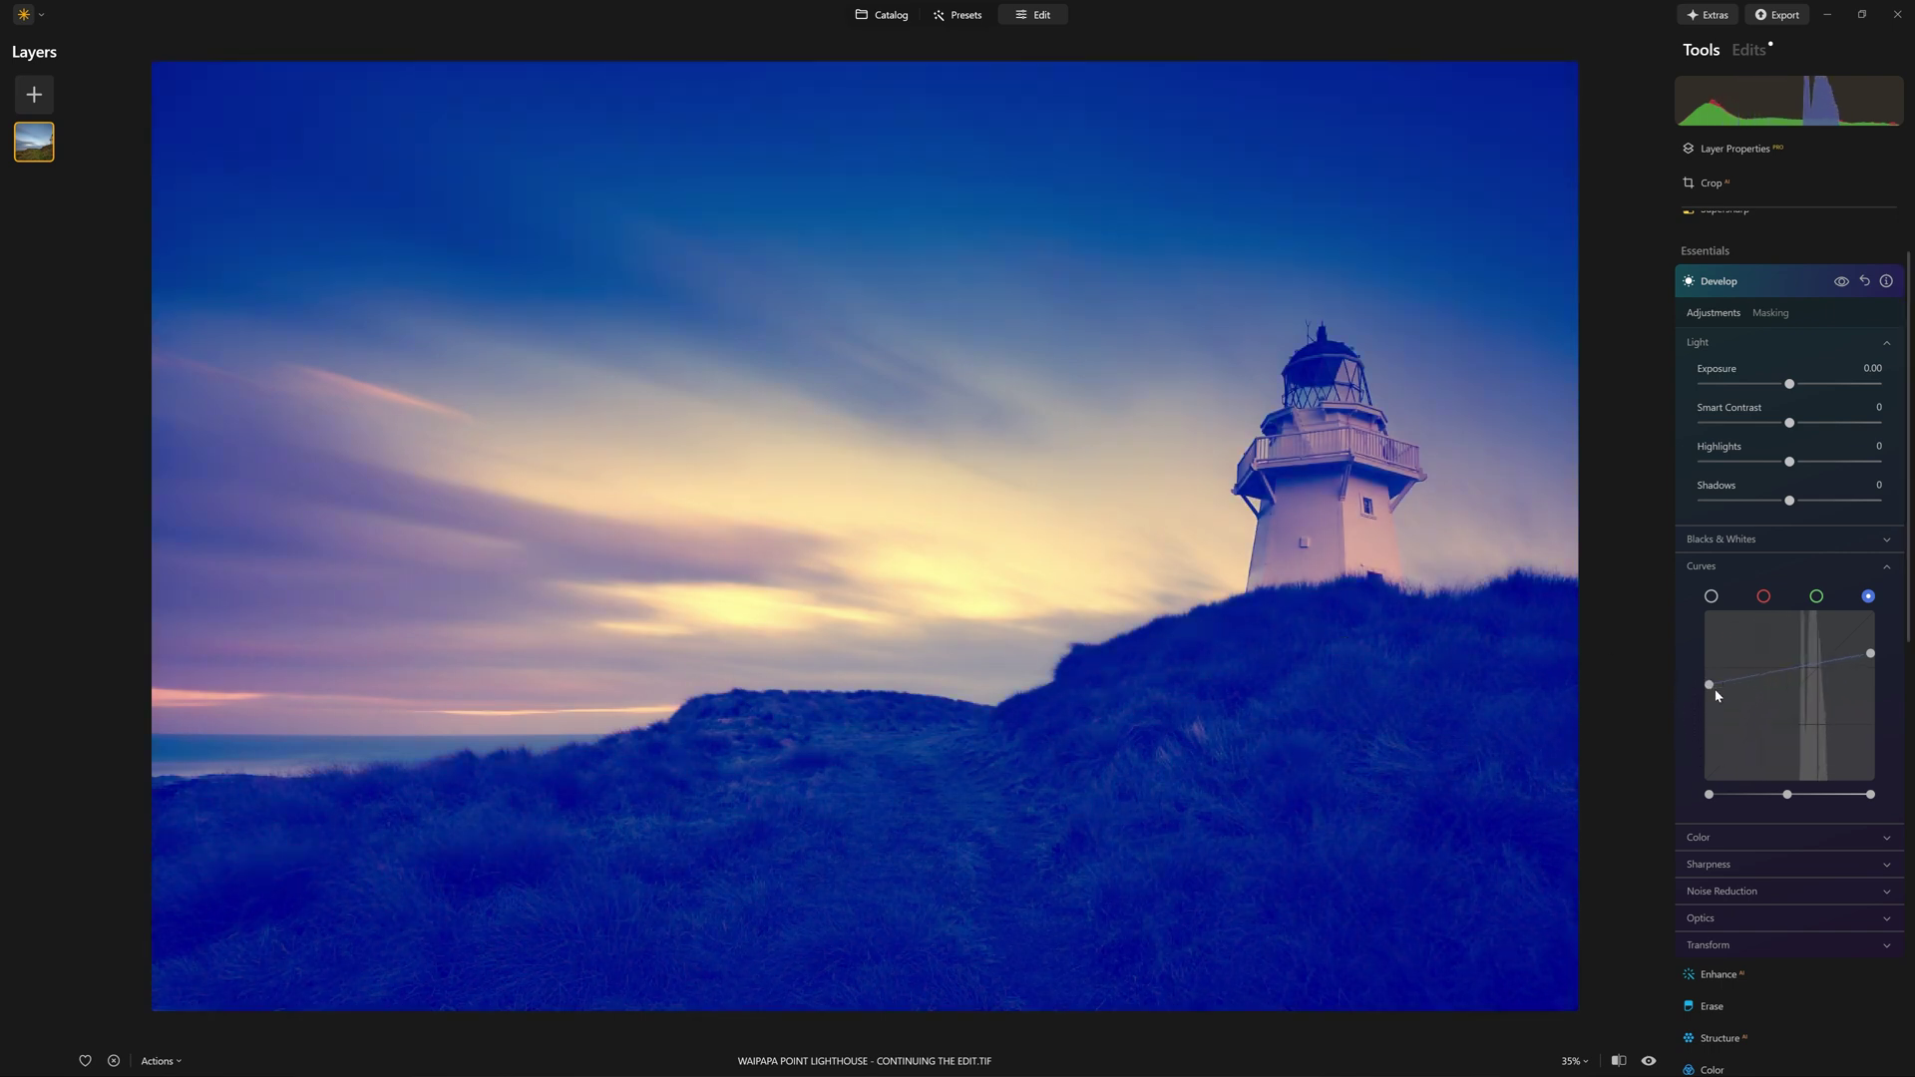
left_click_drag(1712, 688, 1709, 649)
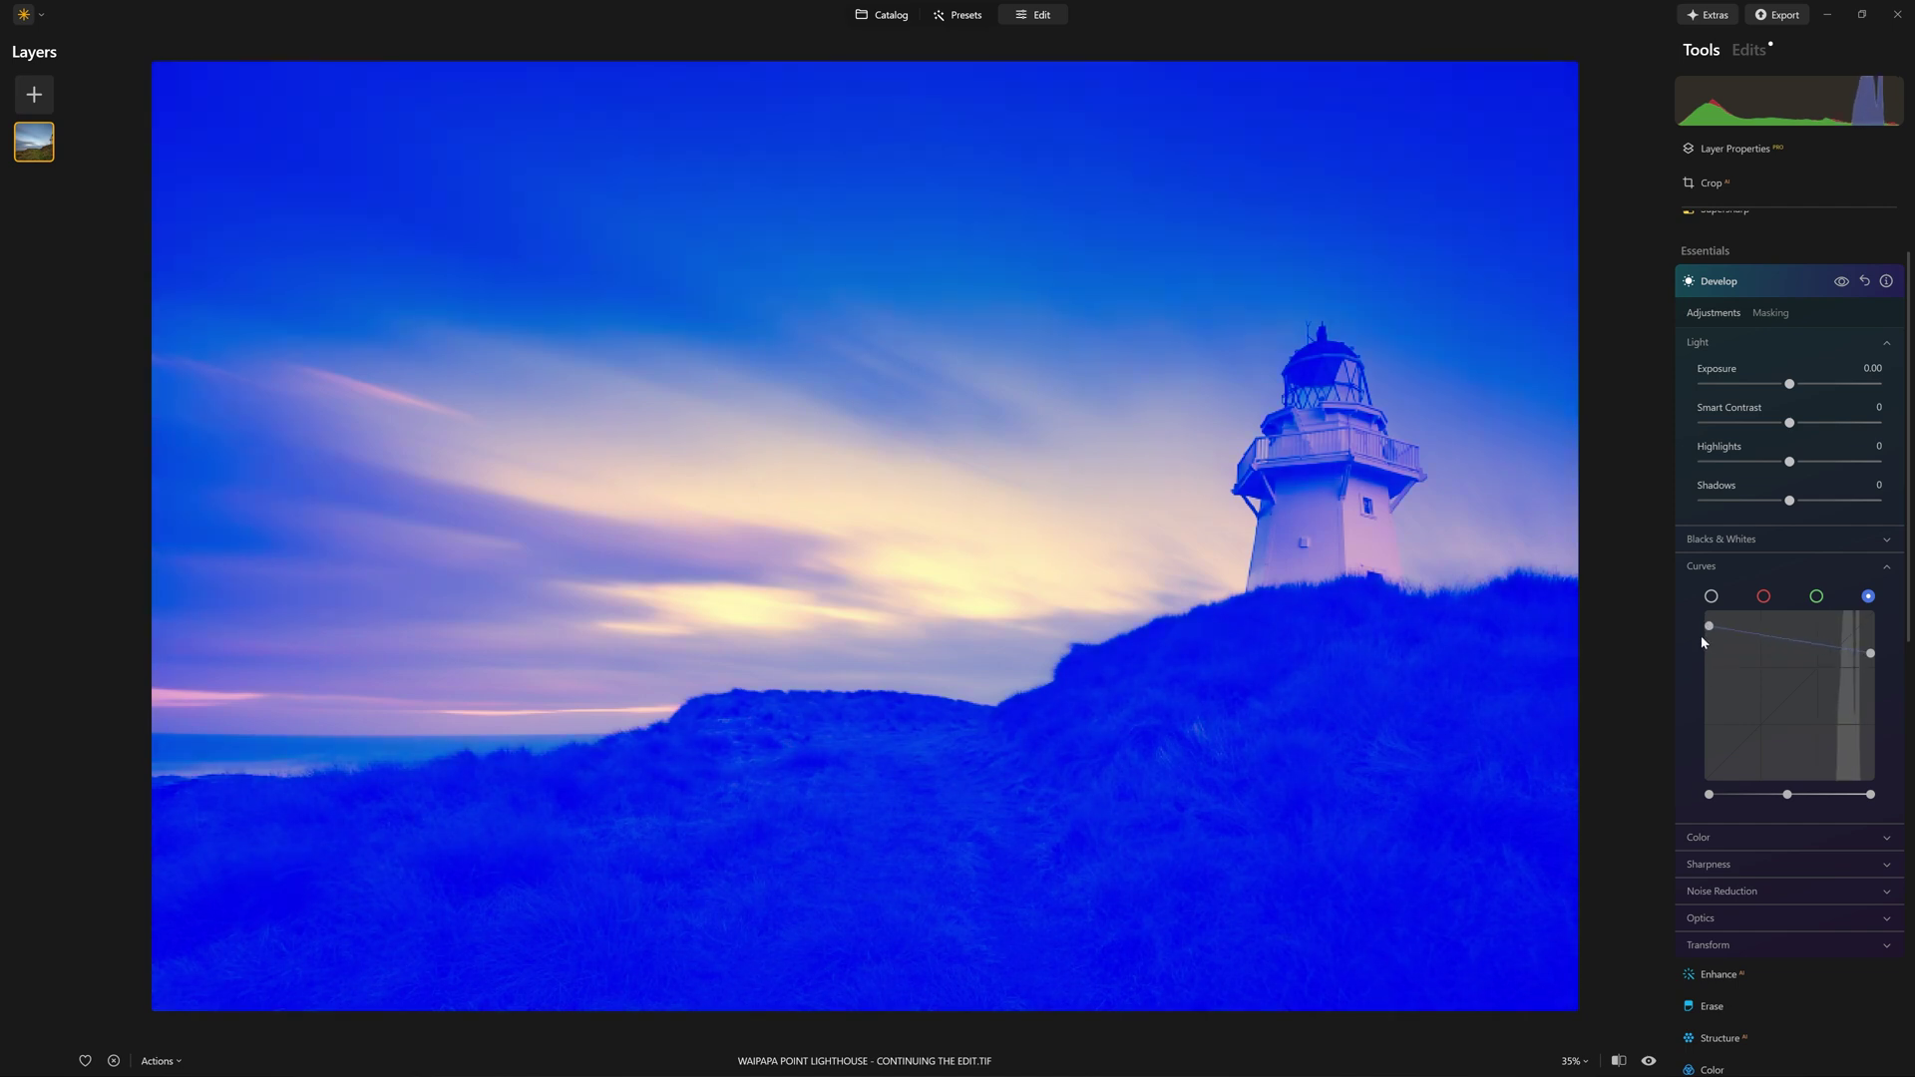
left_click_drag(1709, 649, 1691, 768)
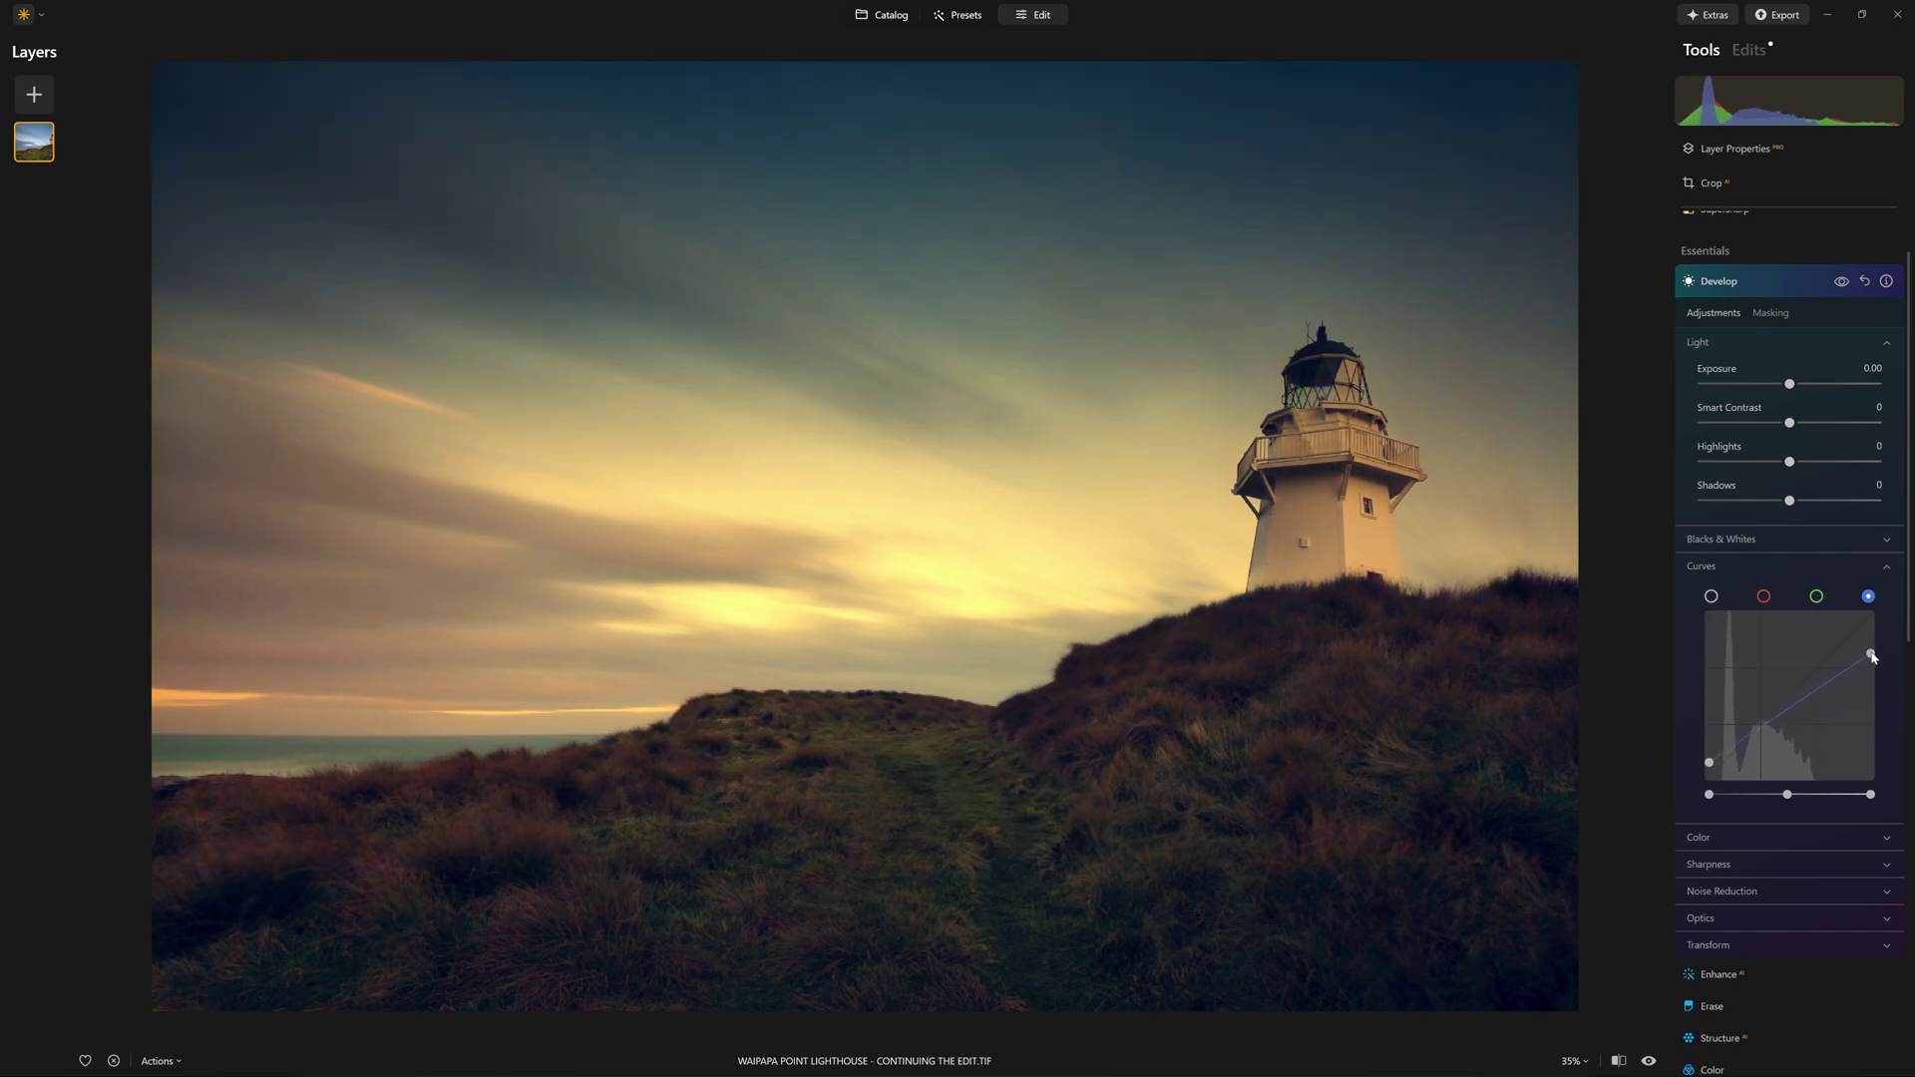
left_click_drag(1872, 655, 1874, 653)
- Toggle the Develop edits off and on three times to compare with the original
left_click(1841, 282)
left_click(1841, 283)
left_click(1841, 282)
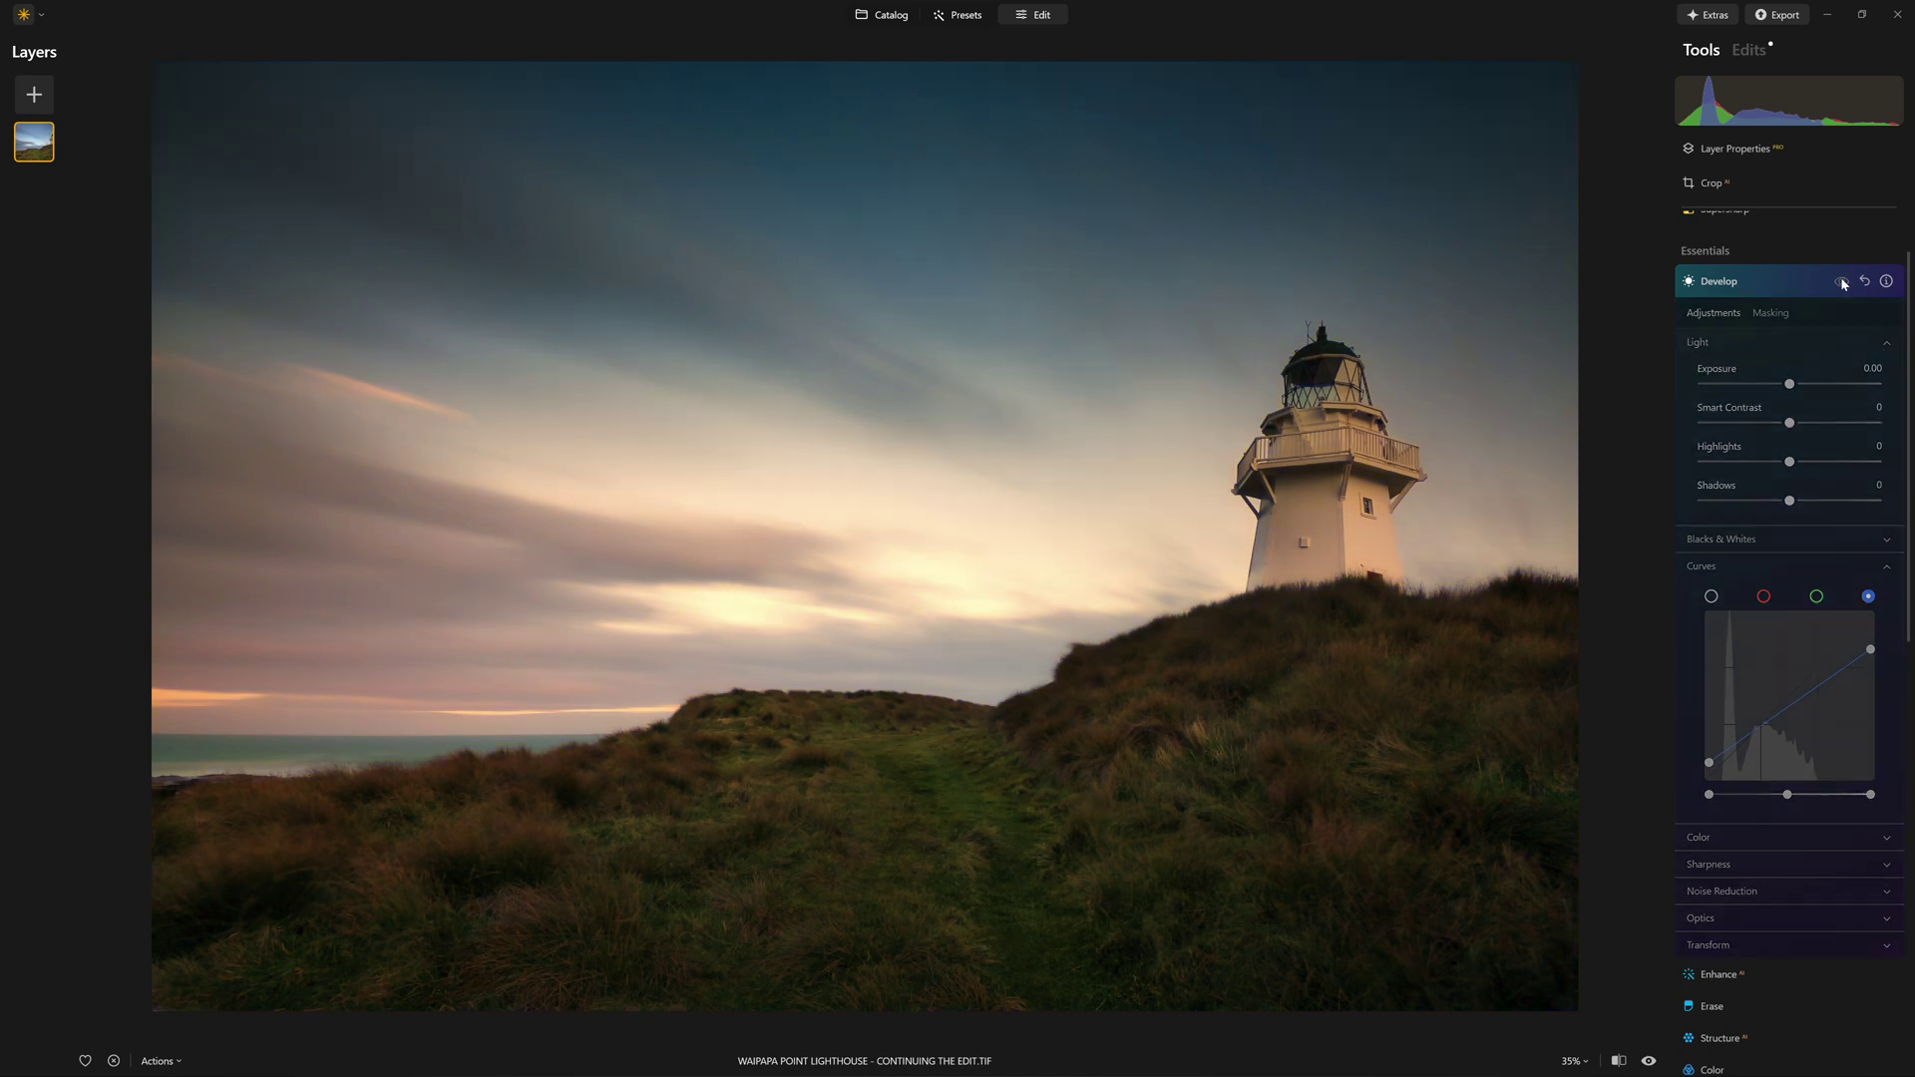
left_click(1841, 282)
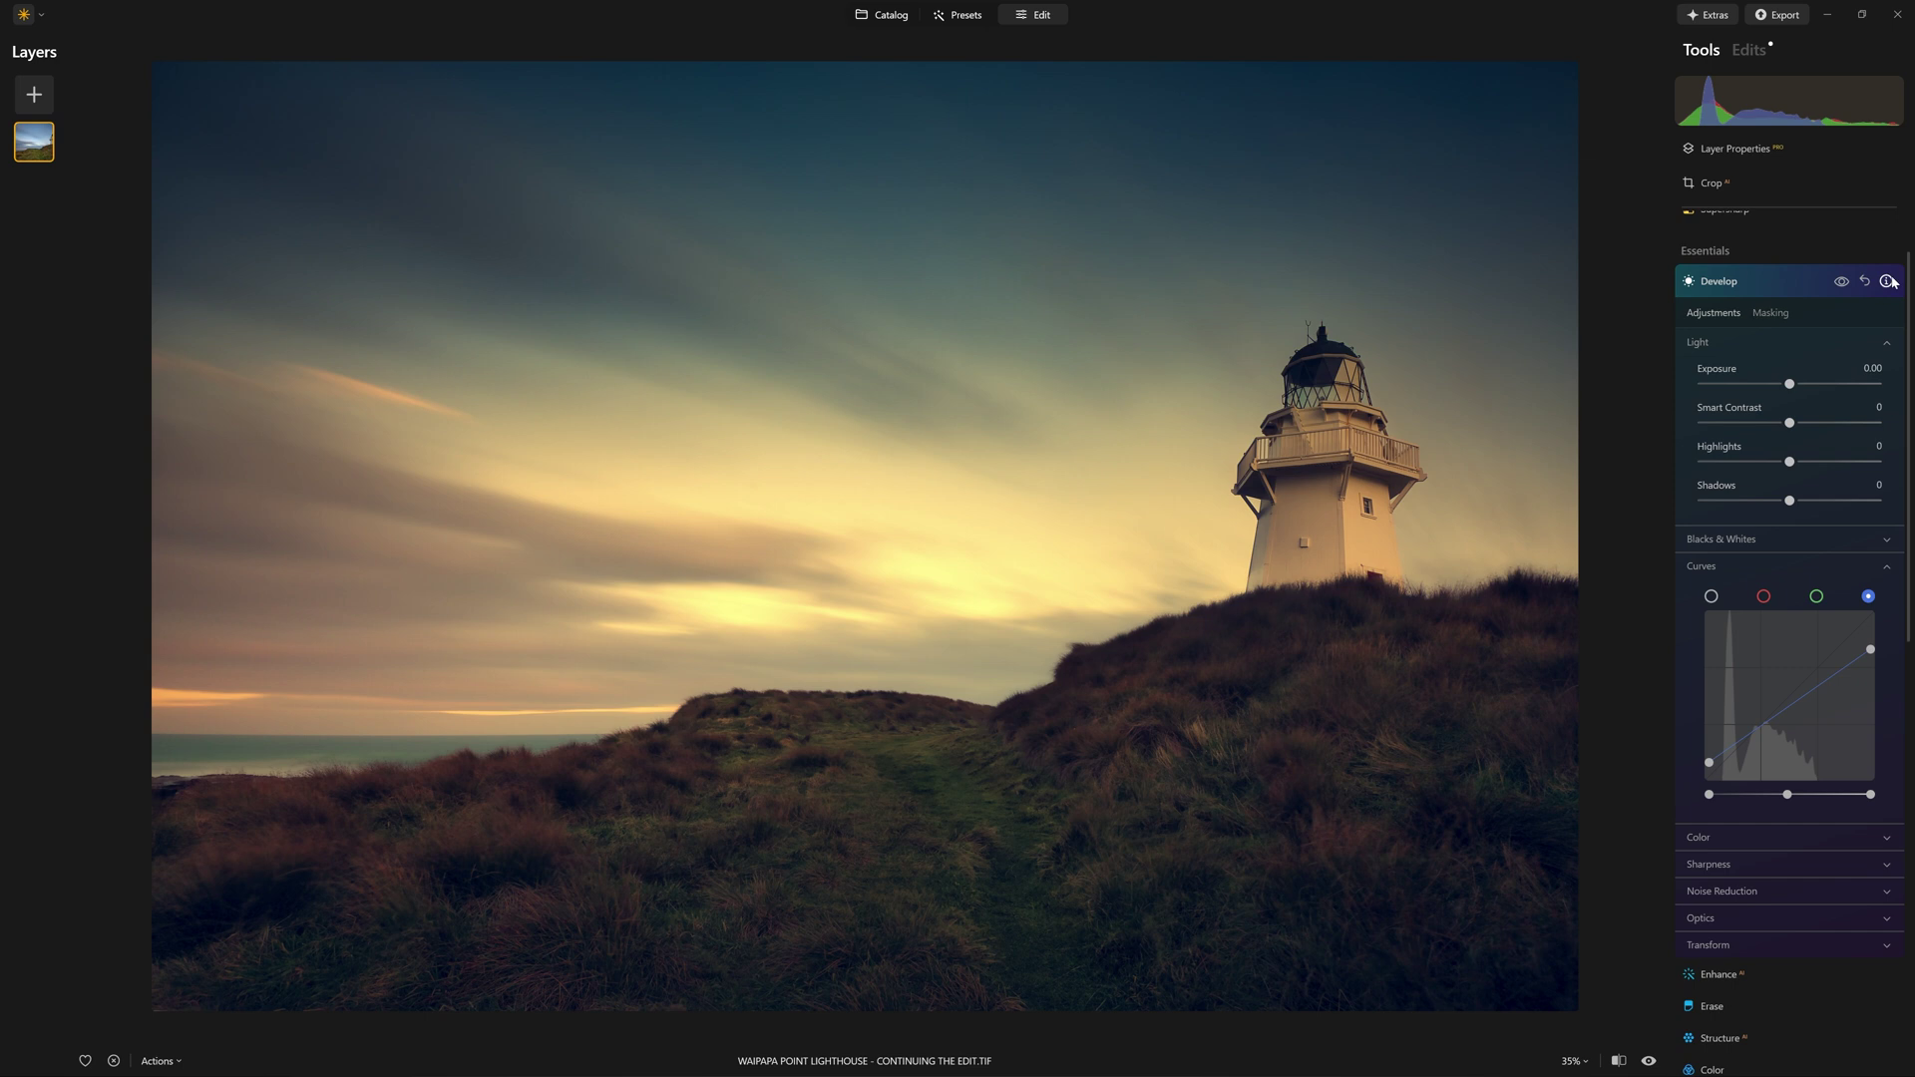
left_click(1841, 282)
left_click(1841, 283)
- Raise the Red curve slightly and lower the Green curve's midtones for a magenta tint
left_click(1763, 597)
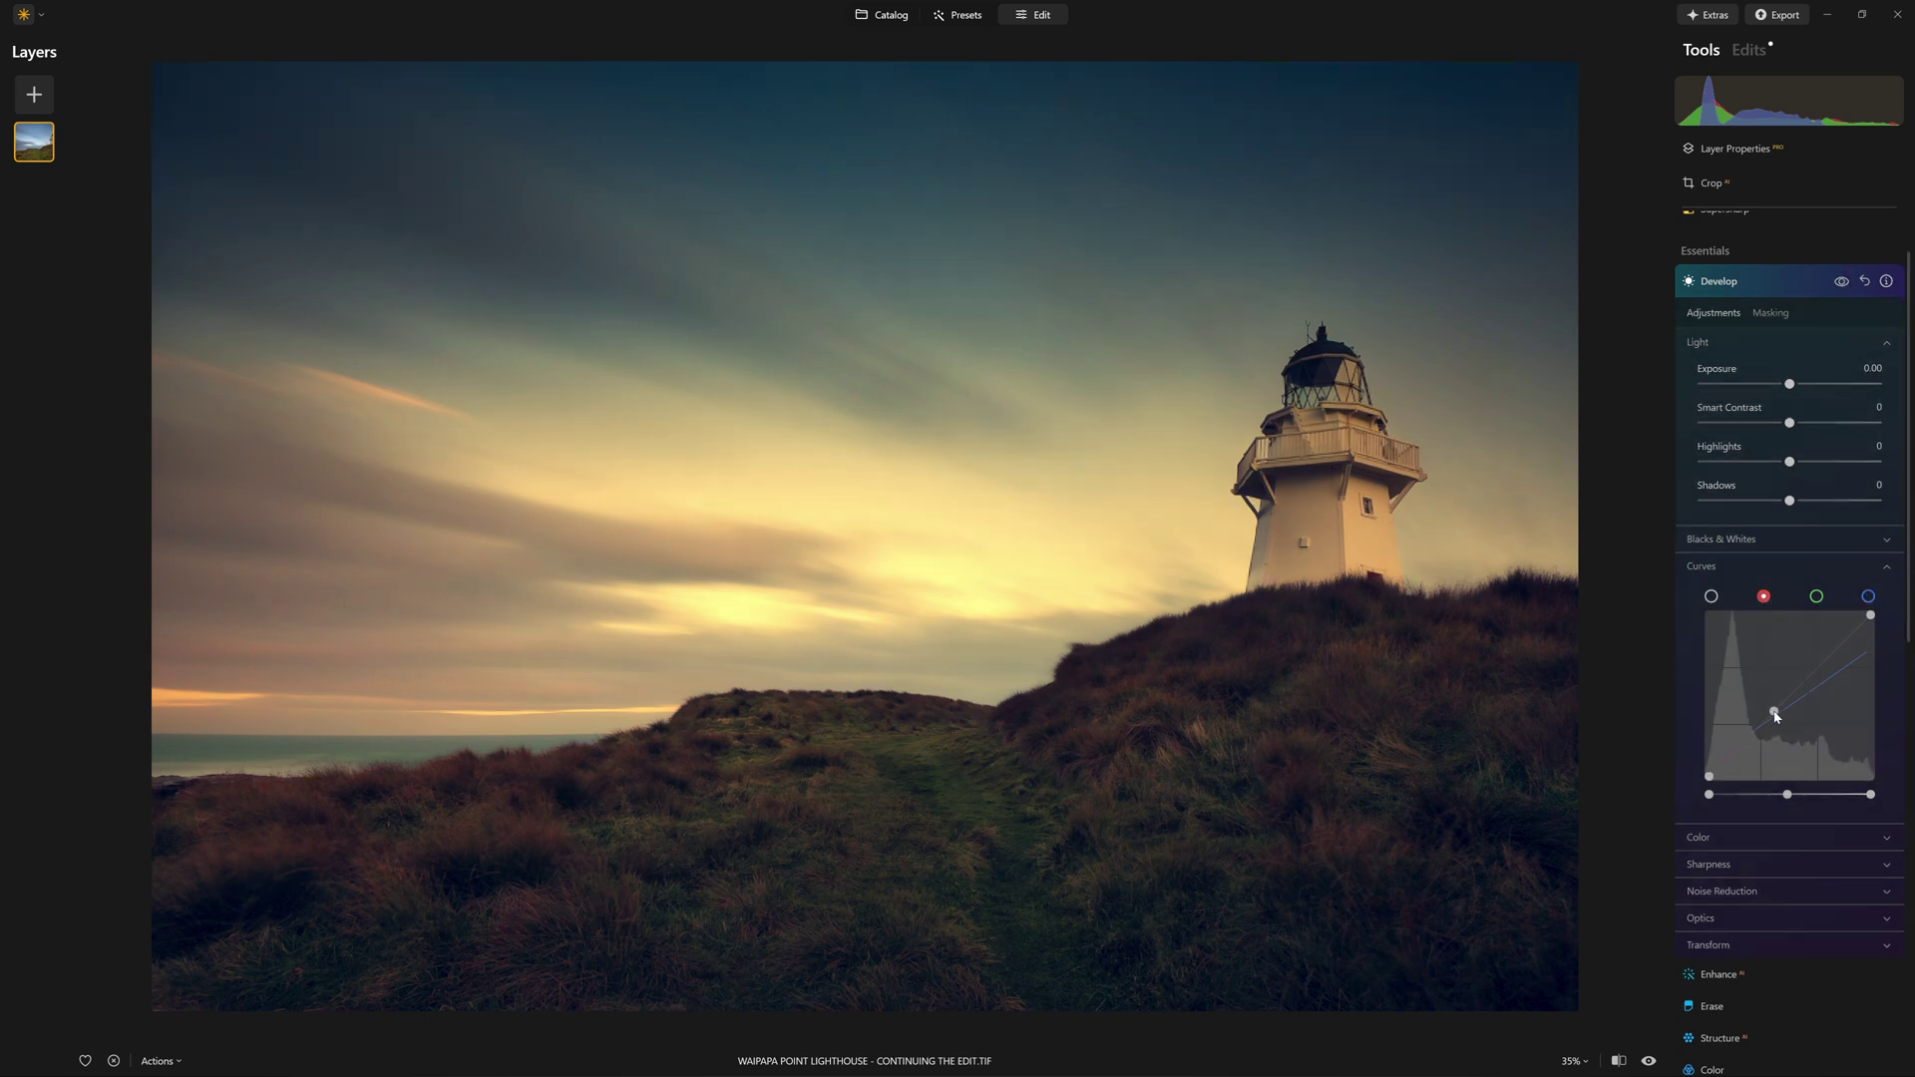
left_click_drag(1770, 719, 1773, 717)
left_click(1815, 596)
left_click_drag(1781, 703, 1788, 709)
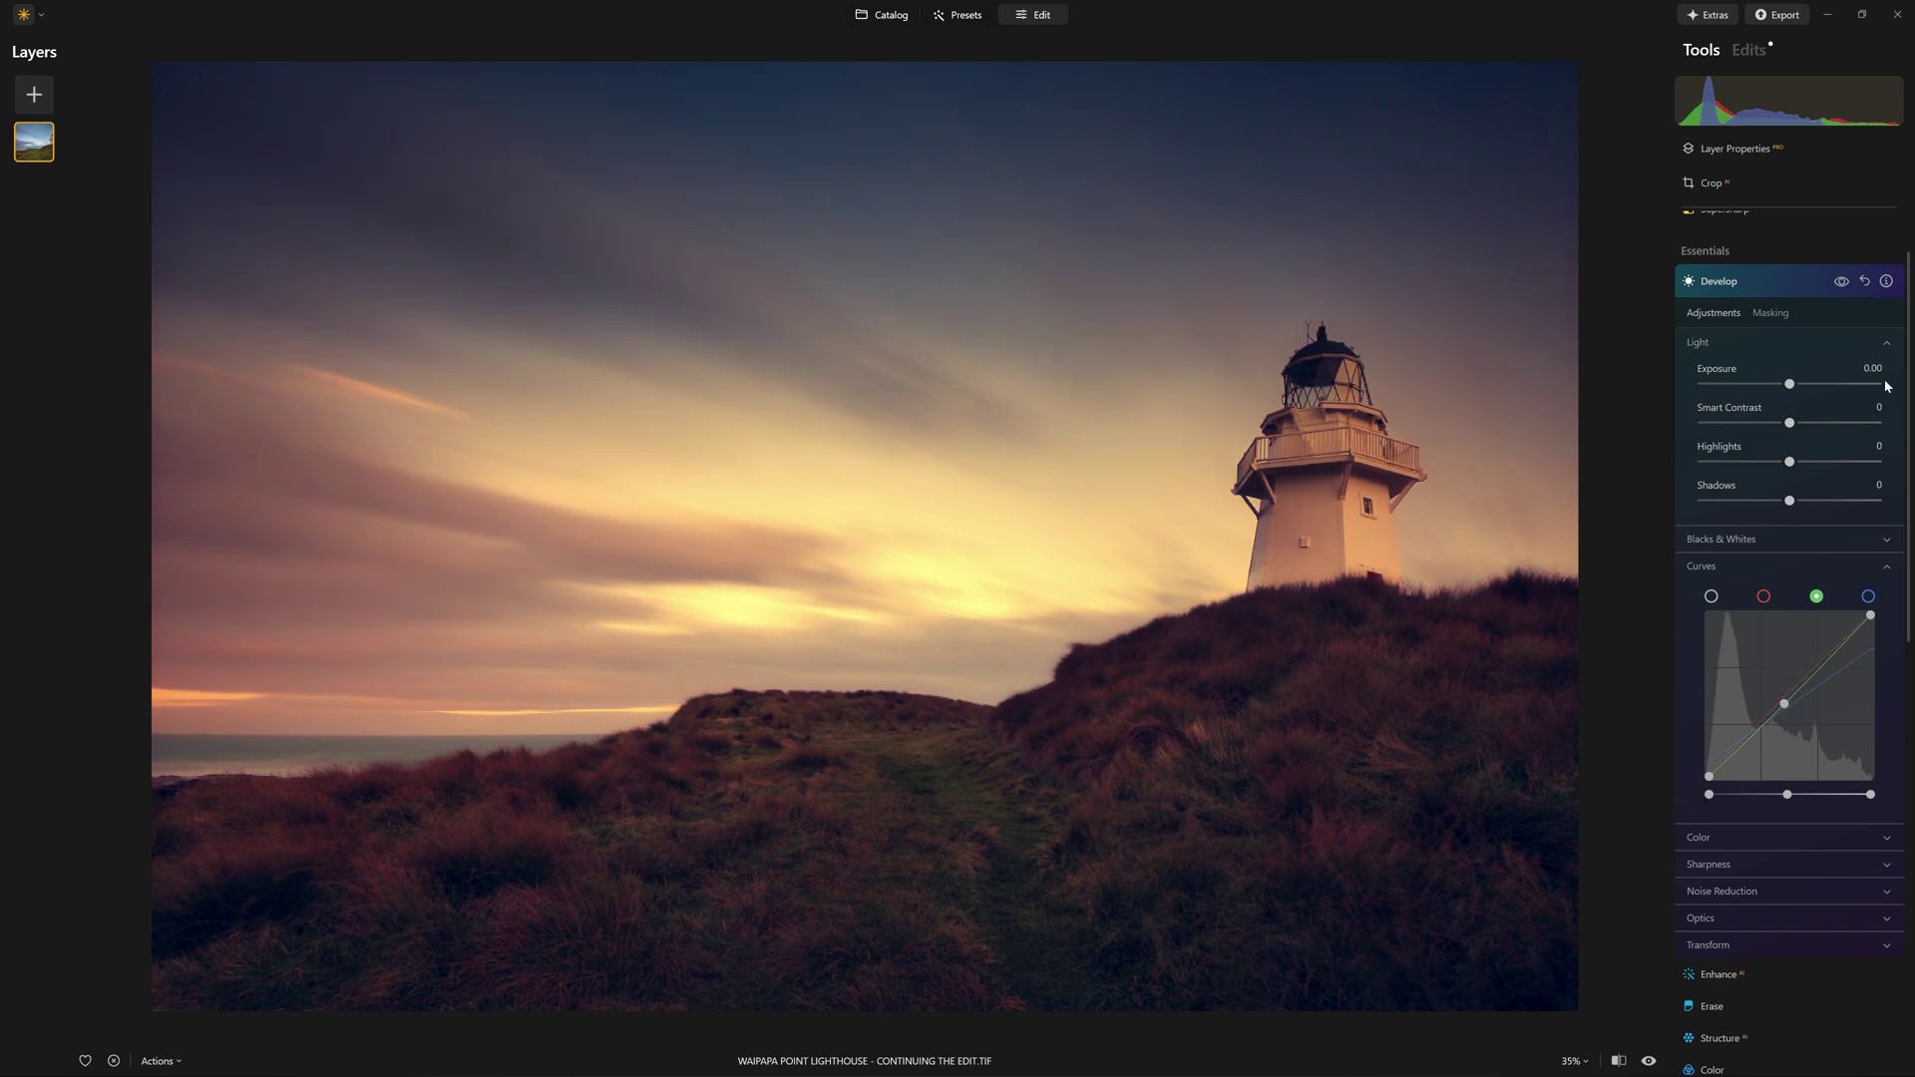
- Compare the Develop edits once more, then collapse the Develop panel
left_click(1842, 282)
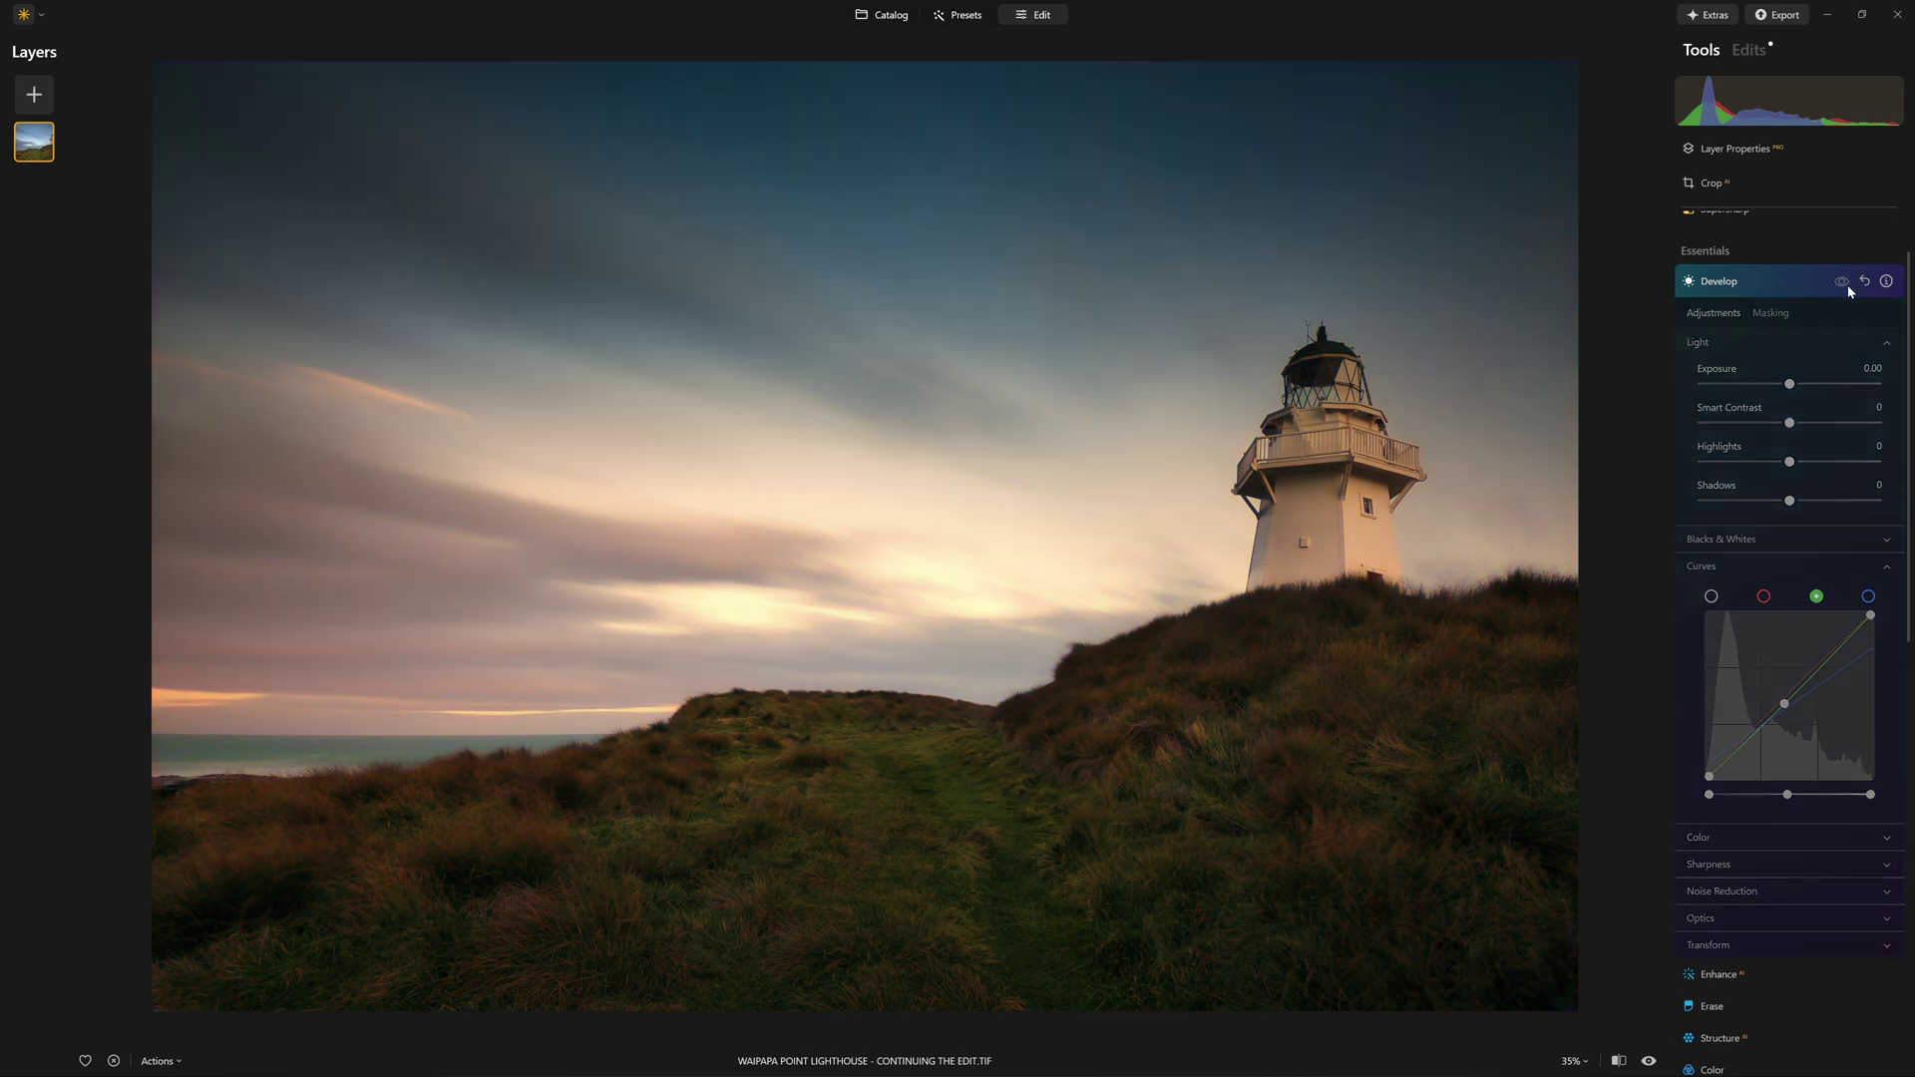
left_click(1844, 282)
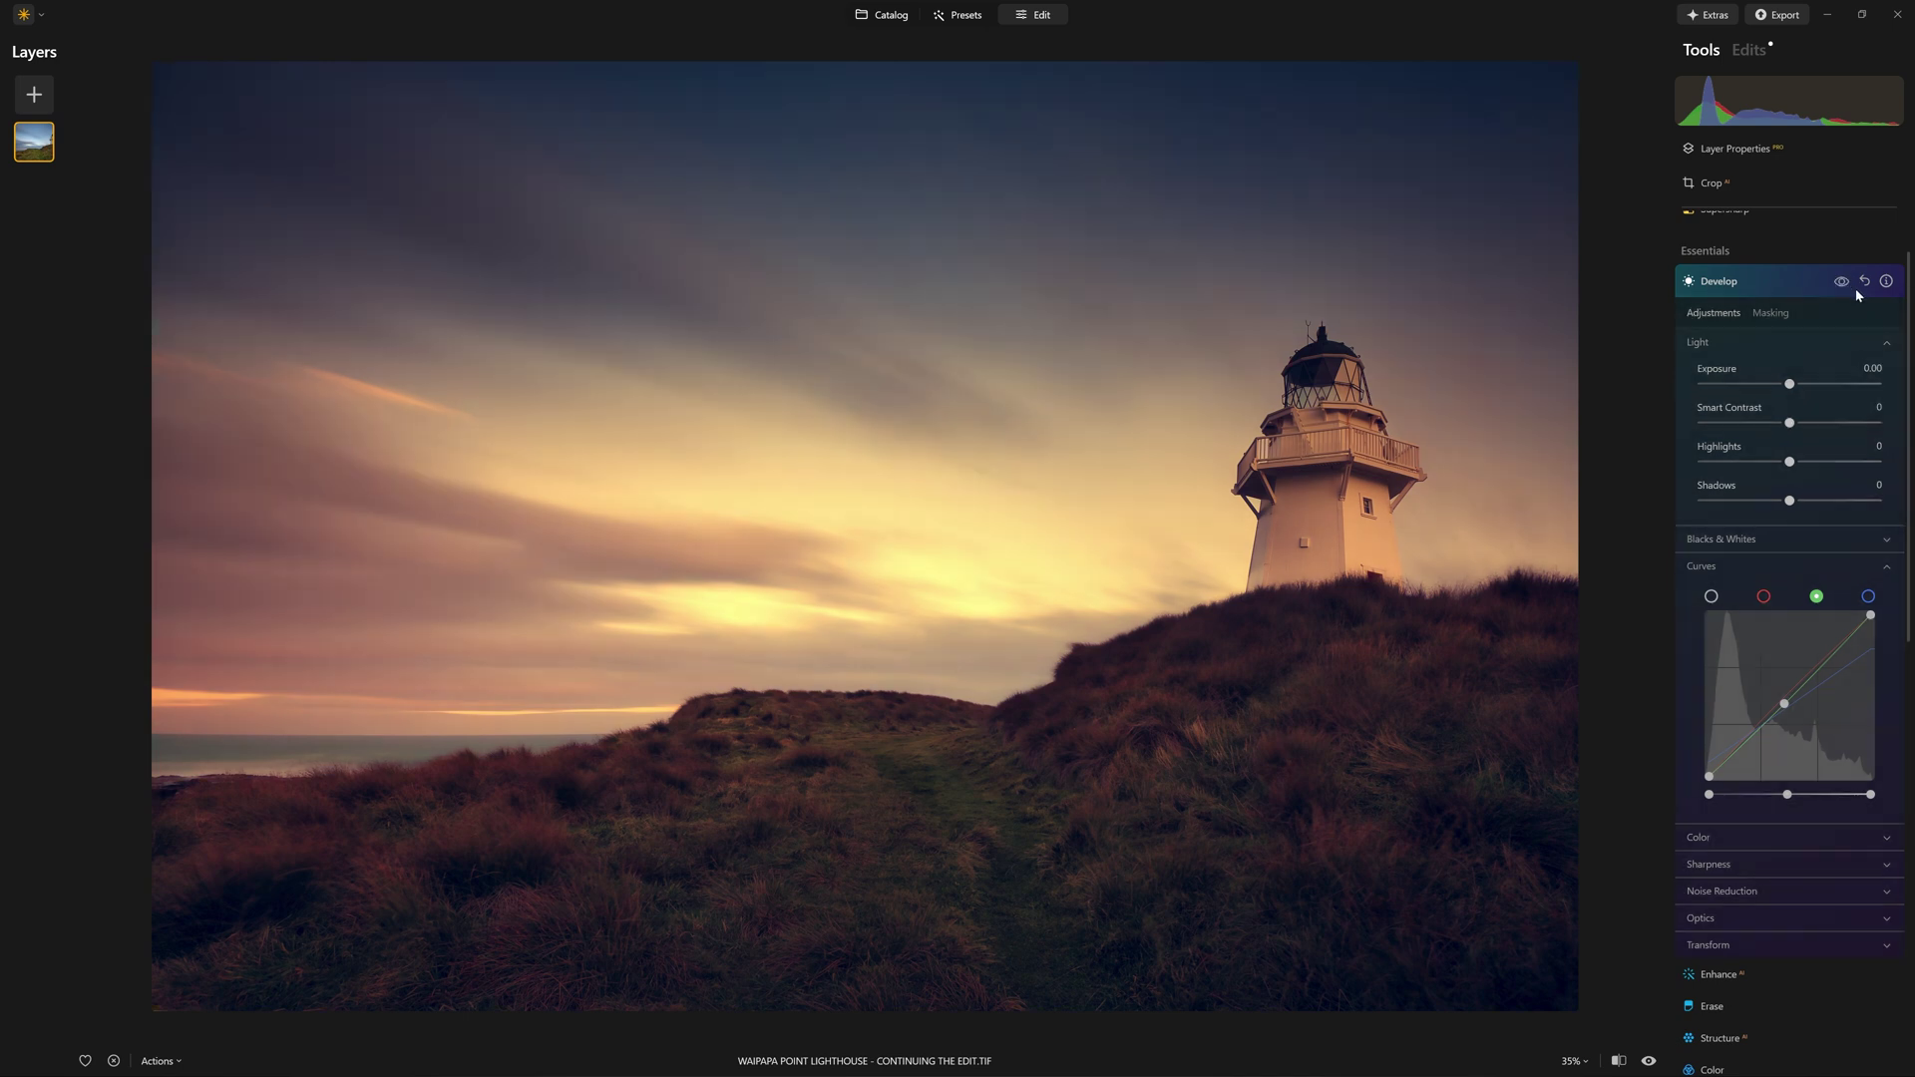
left_click(1857, 292)
left_click(1857, 295)
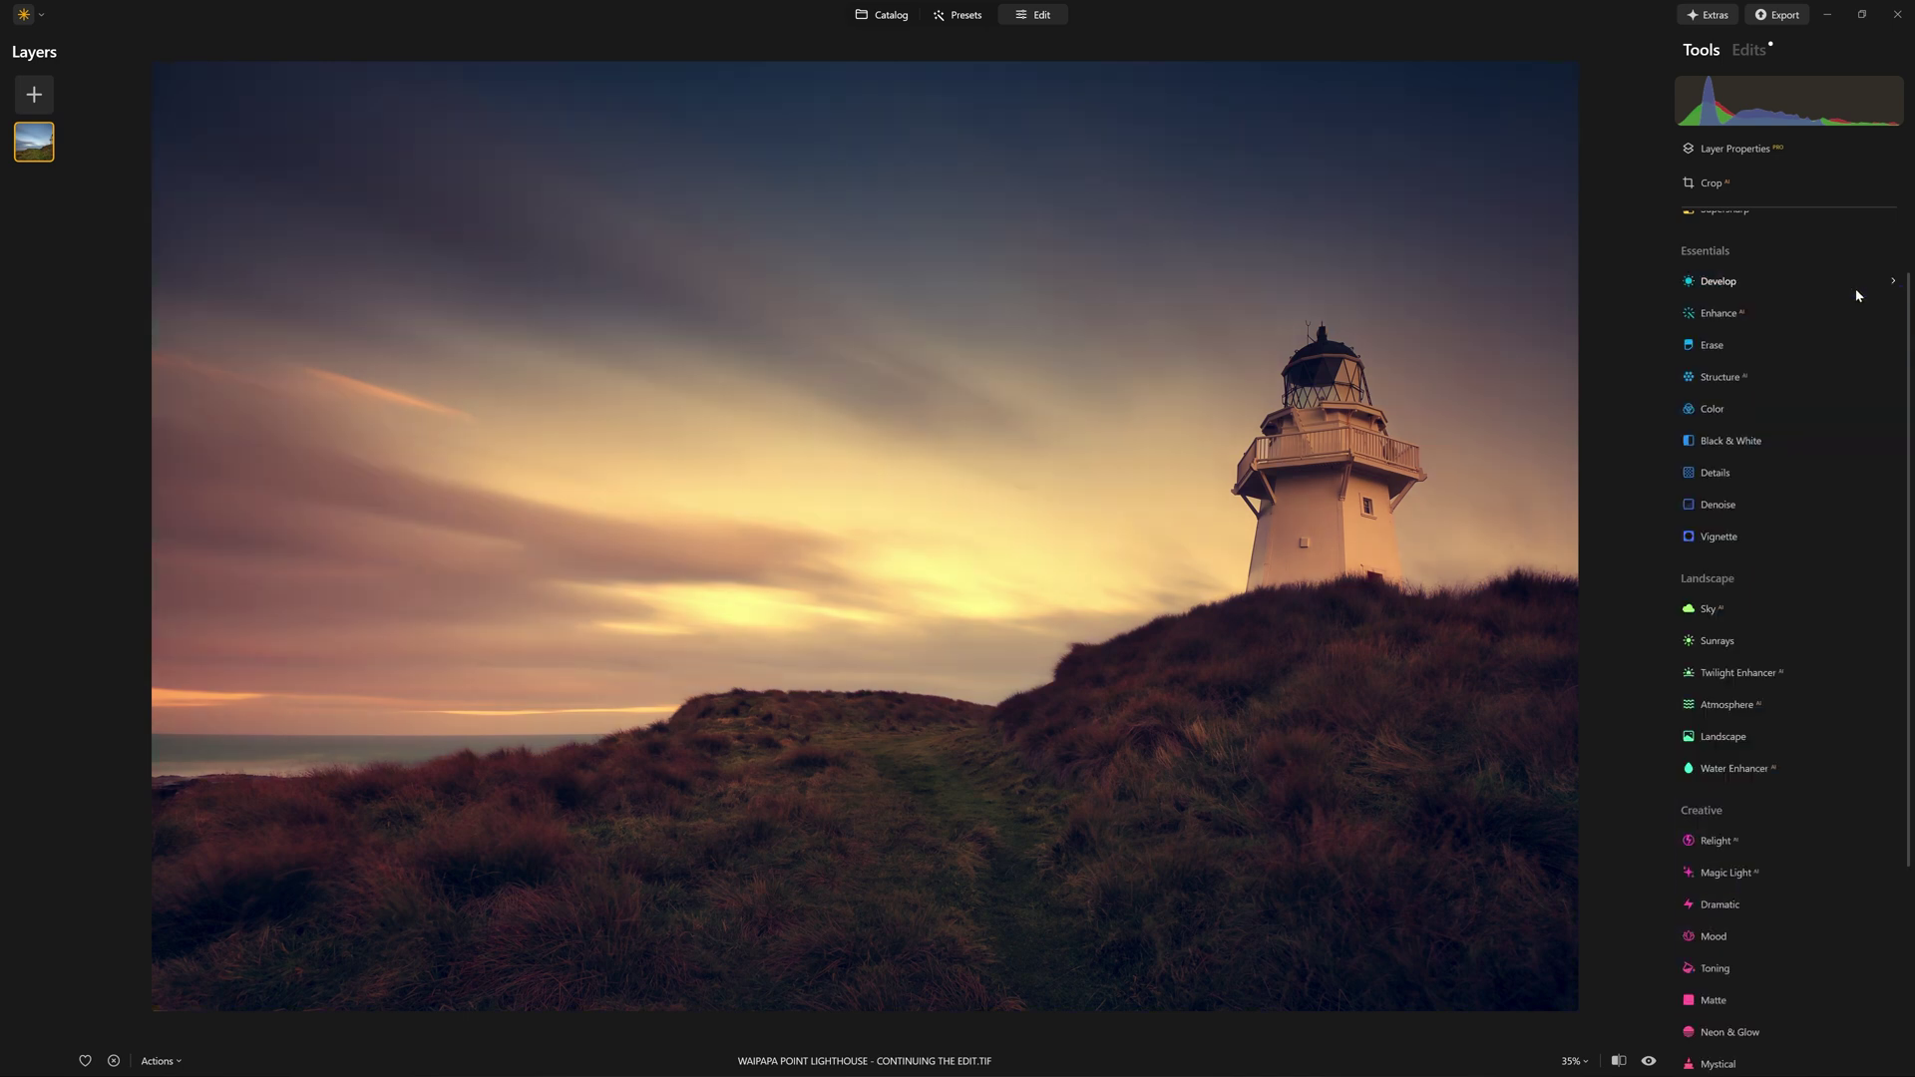
- Add the original lighthouse image from My Images as a new layer at 100% opacity
left_click(31, 95)
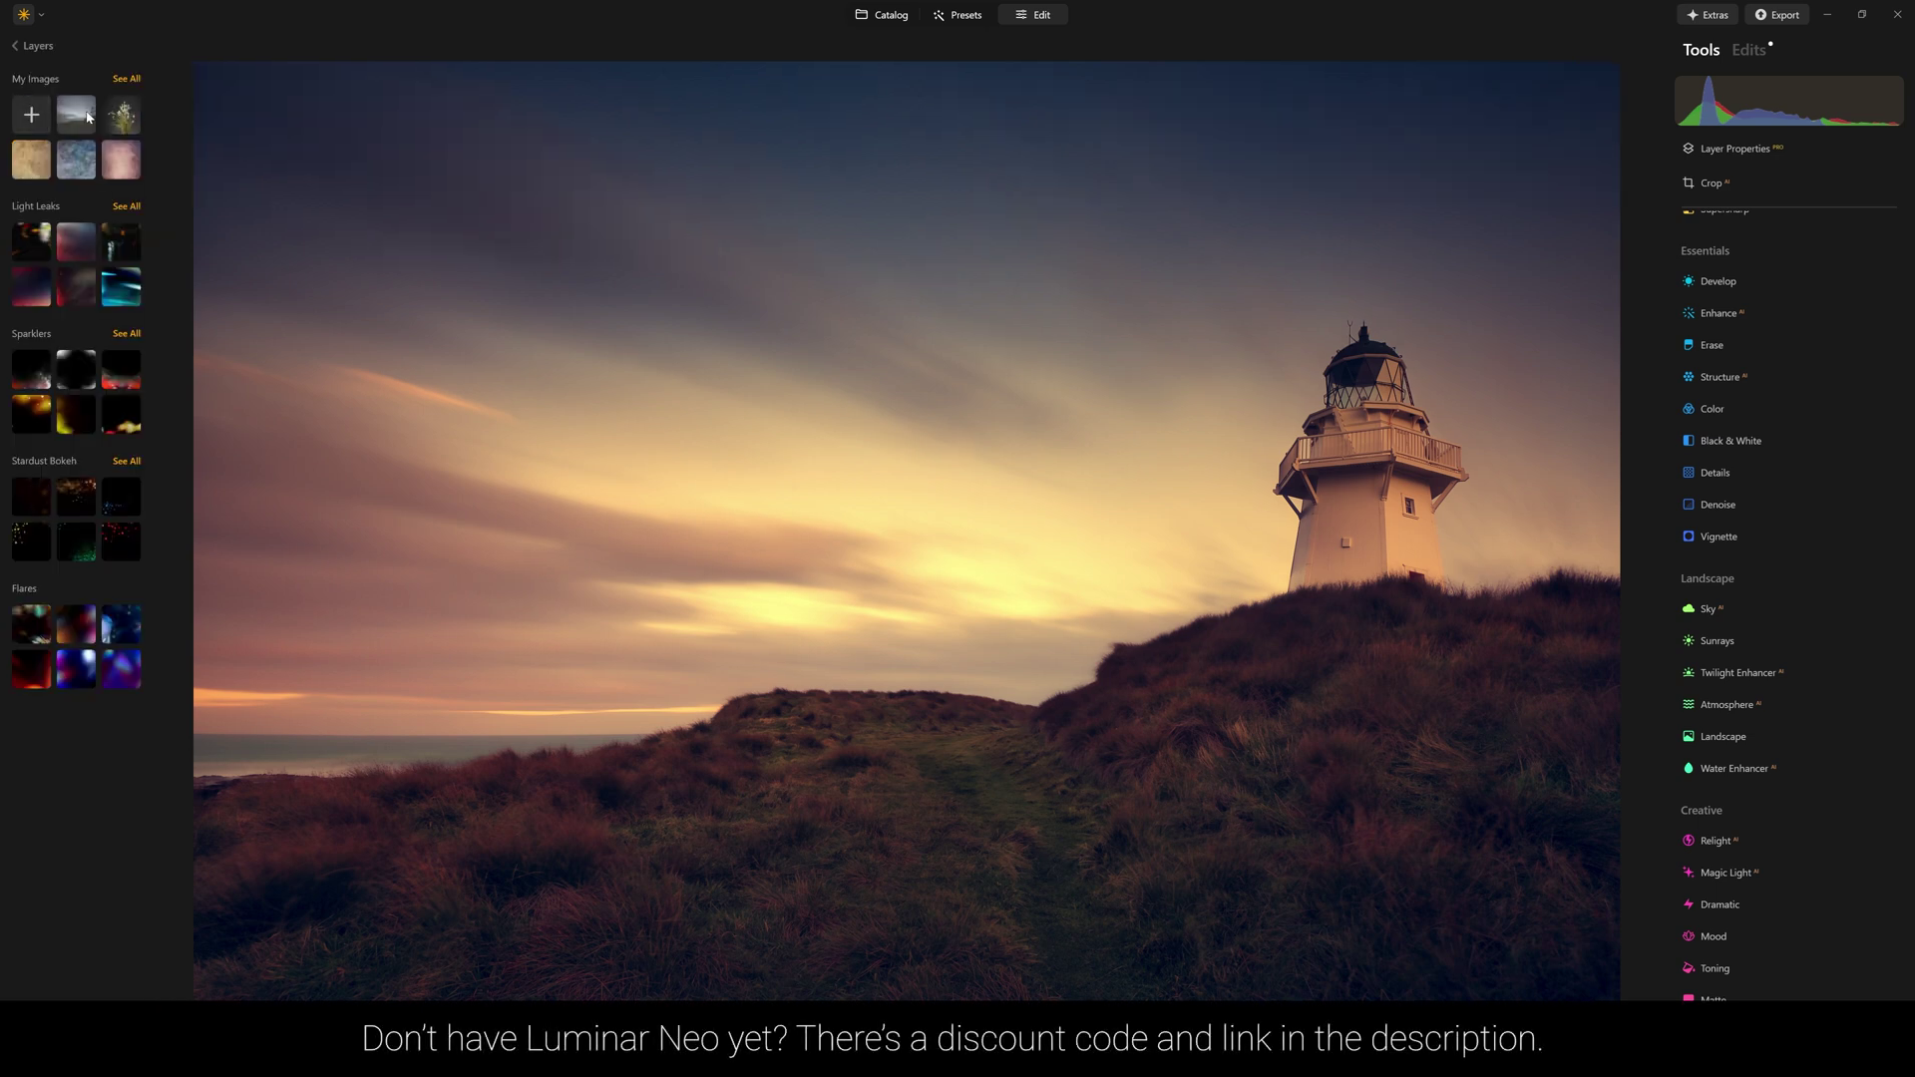
left_click(88, 118)
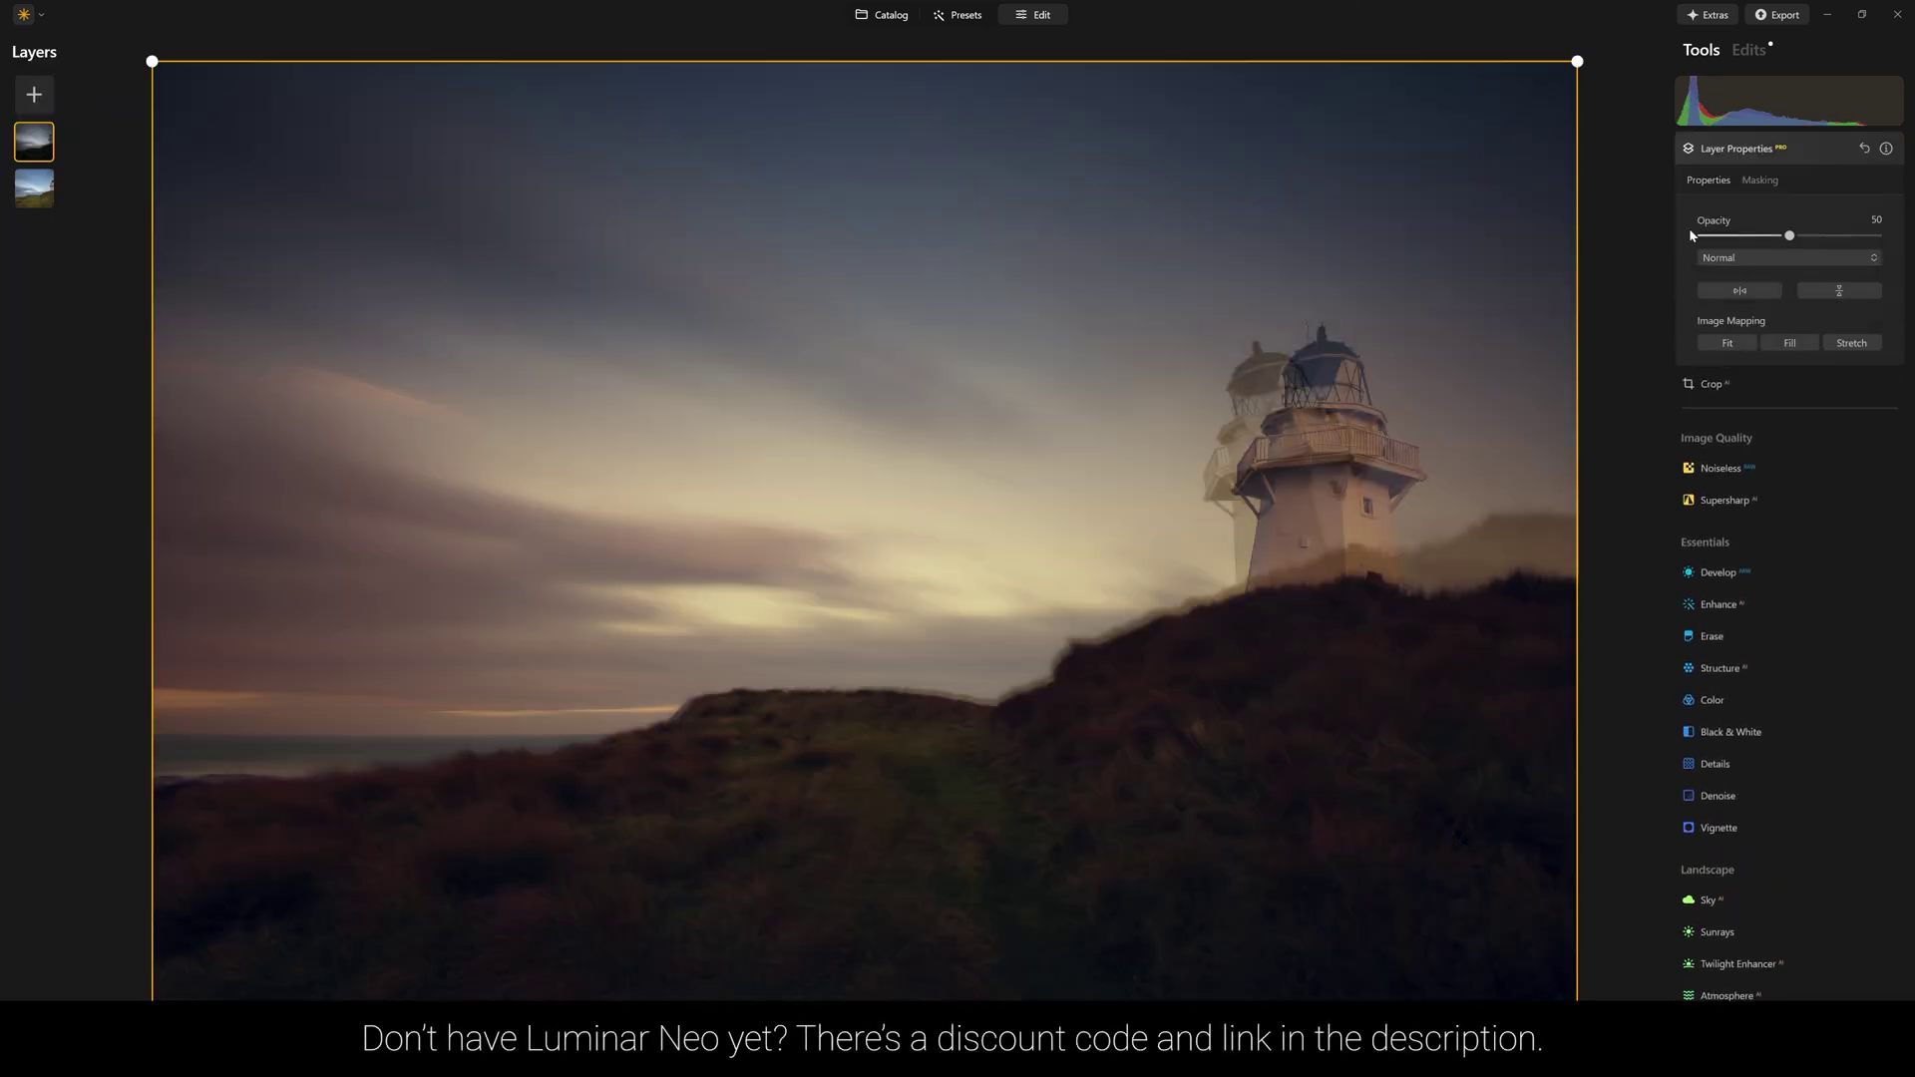
left_click_drag(1789, 235, 1881, 236)
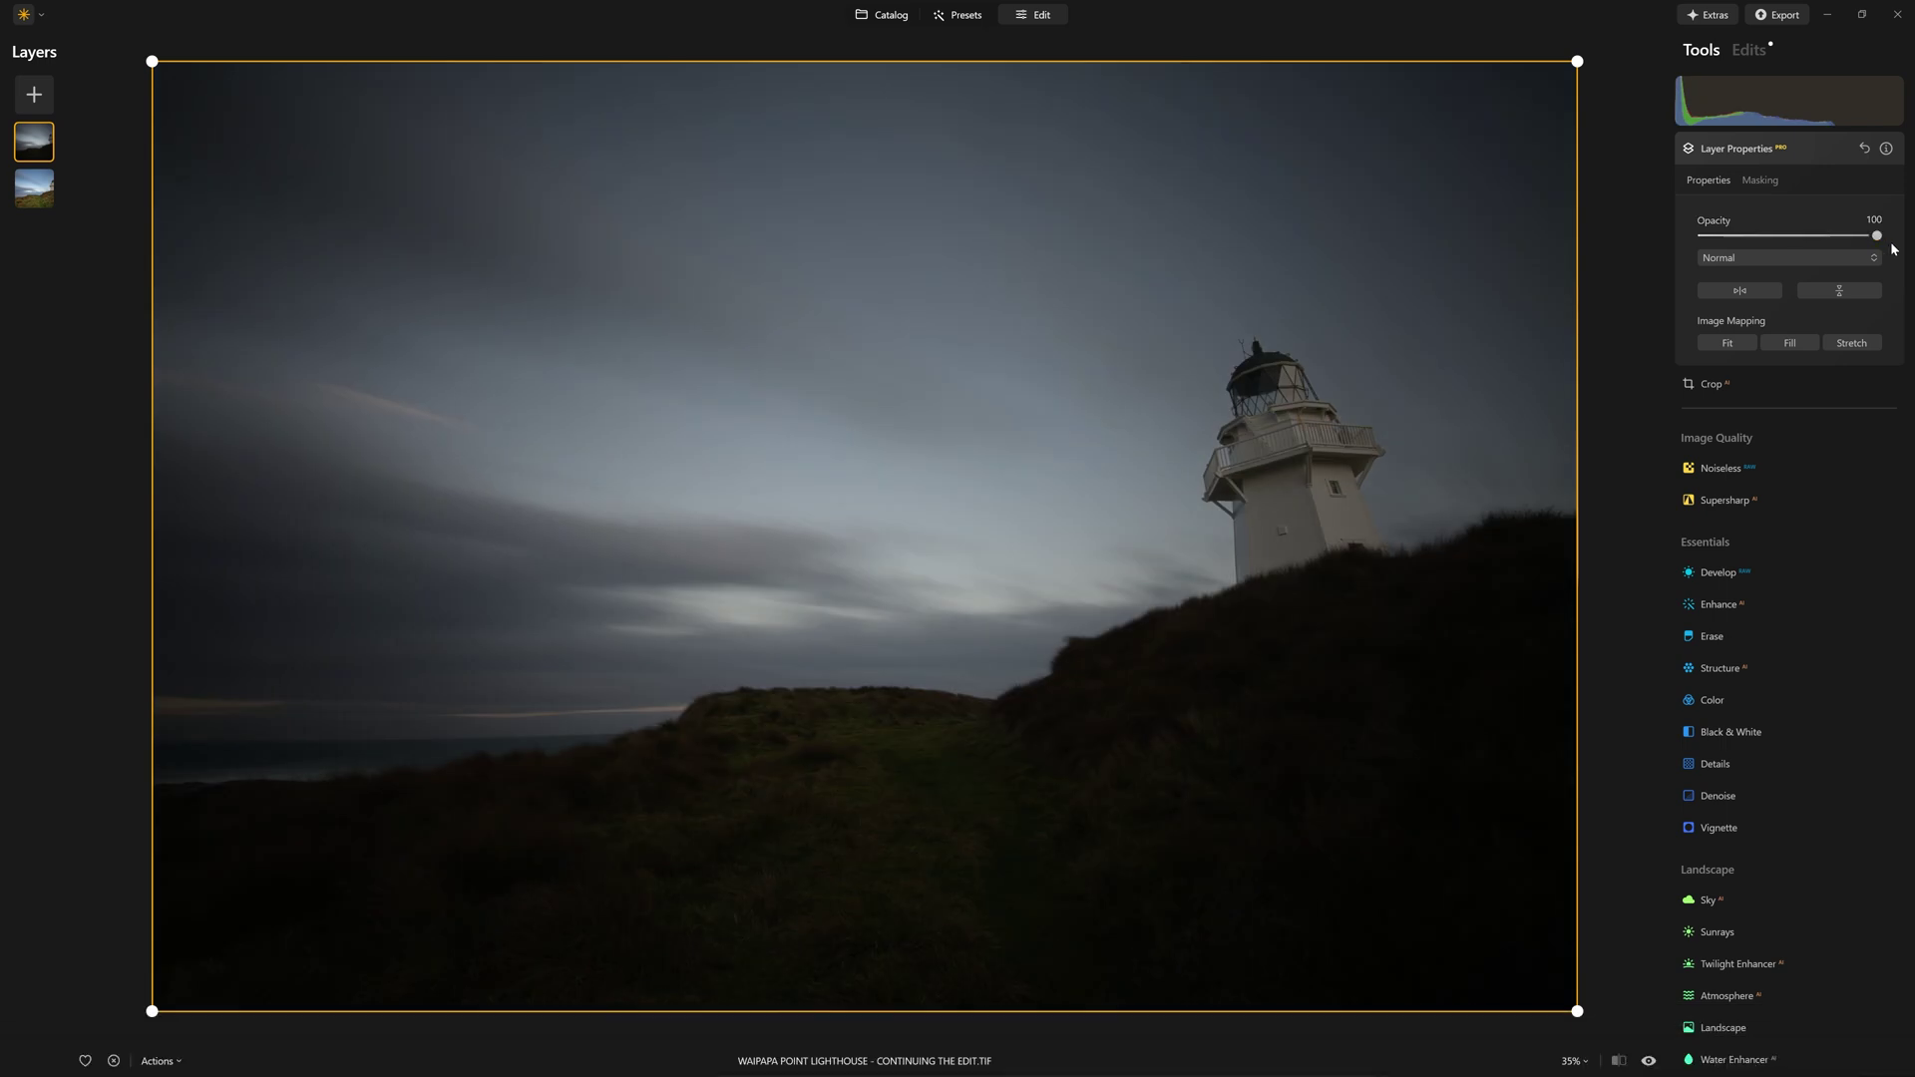
- Hide, show, then hide the top layer again to compare, and select the base layer
right_click(36, 145)
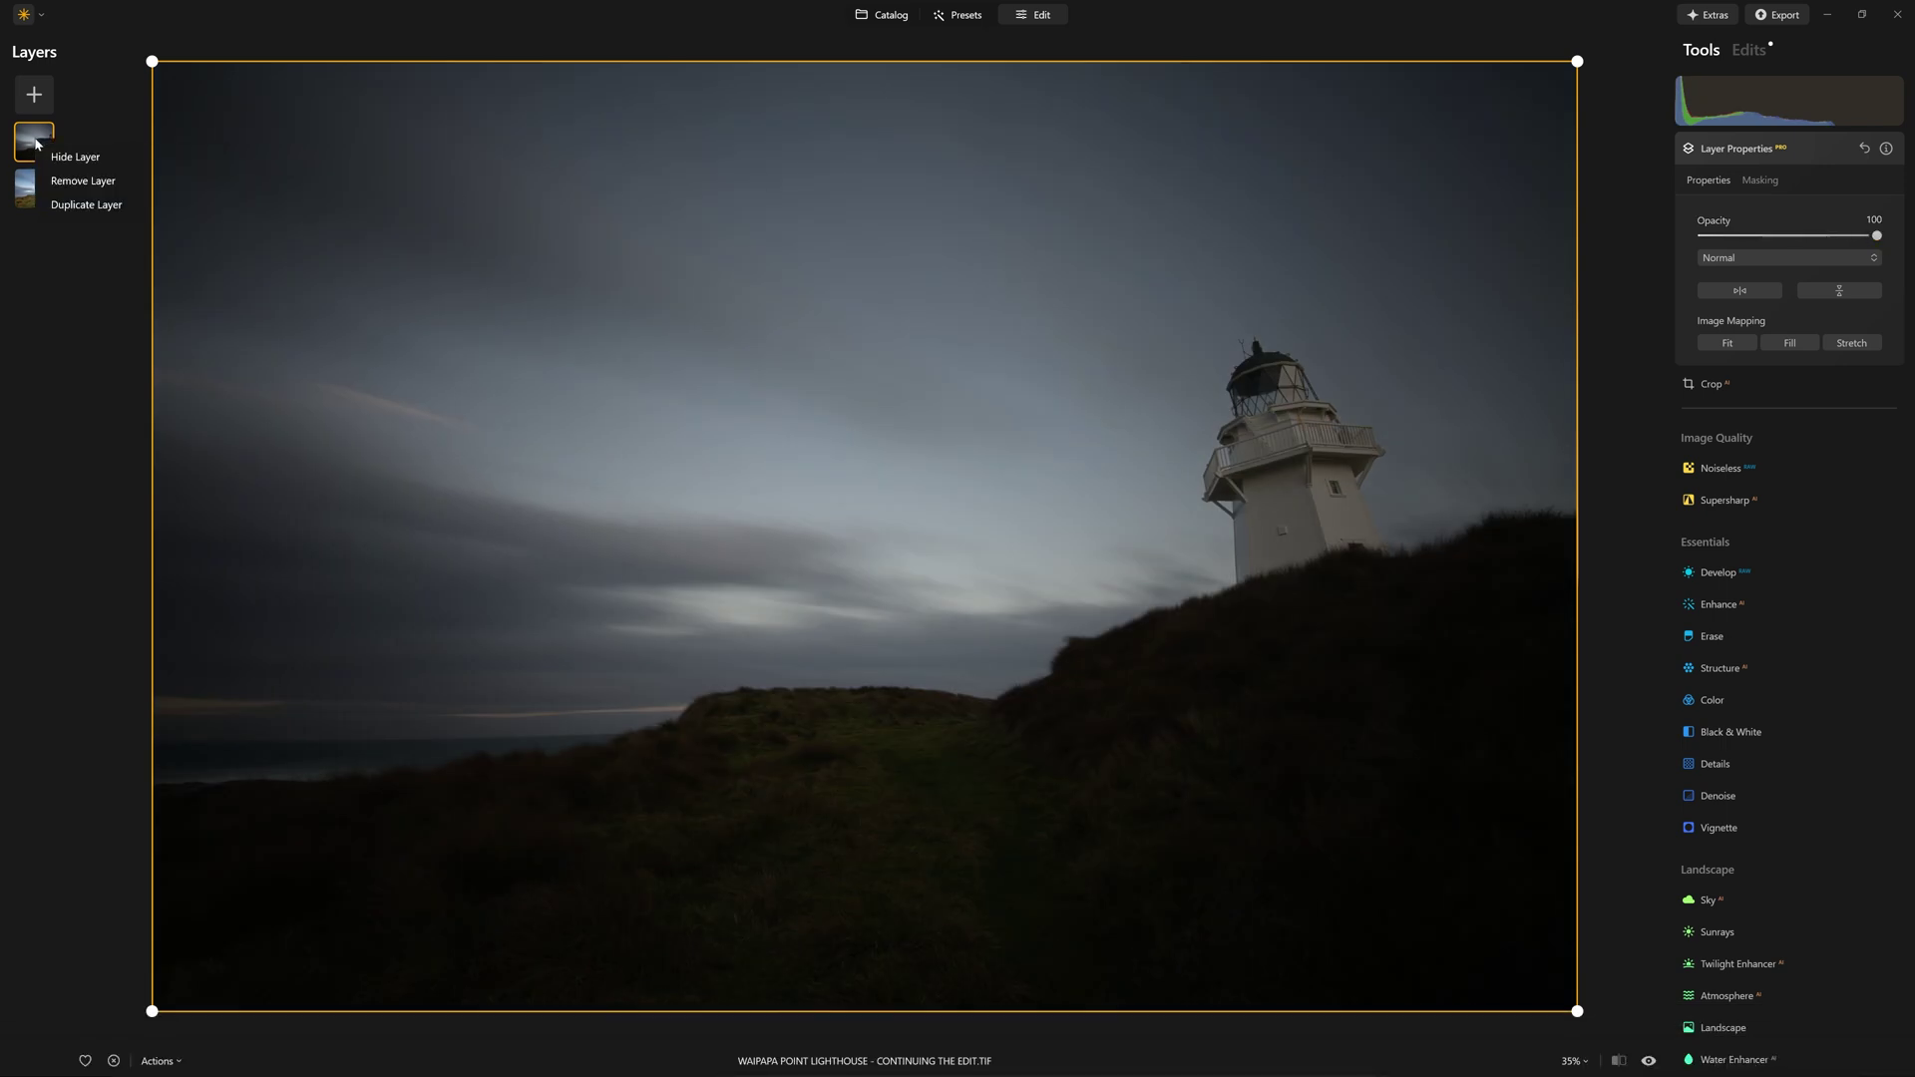
left_click(48, 155)
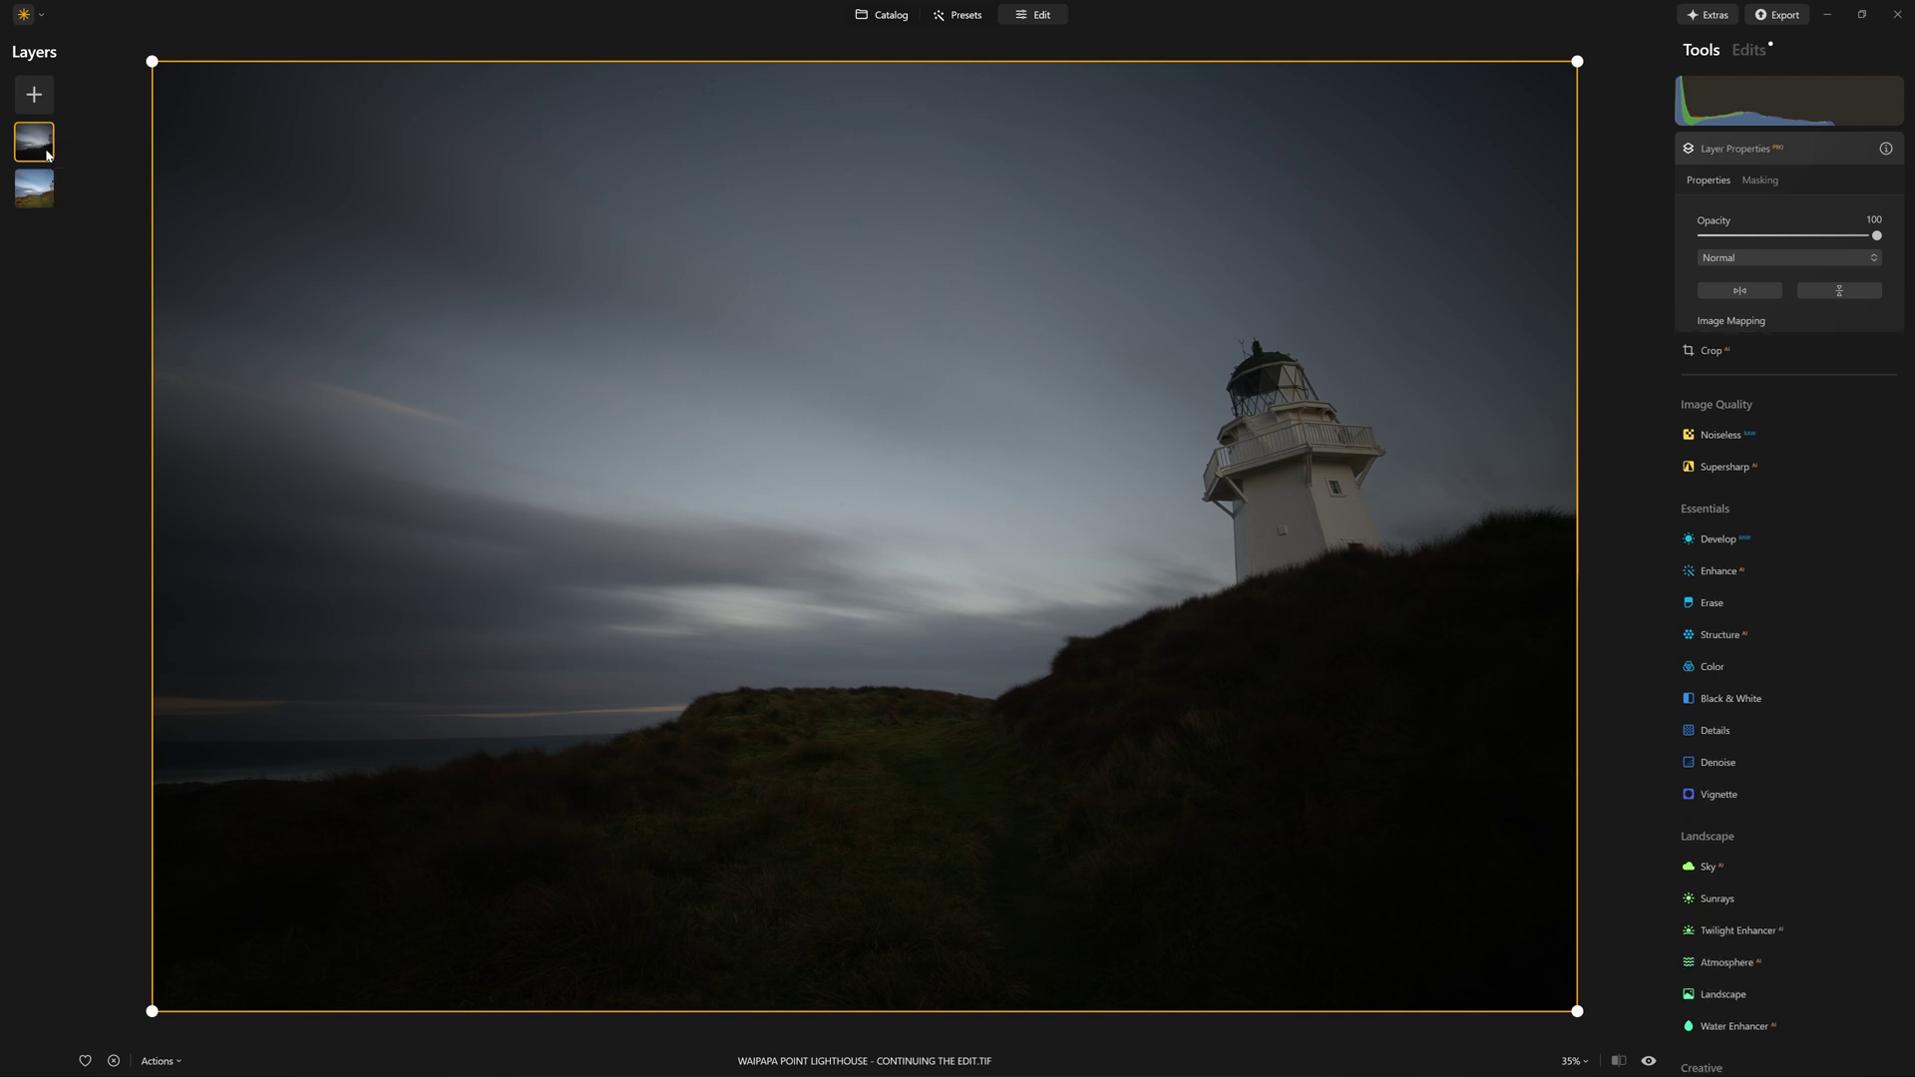
right_click(46, 157)
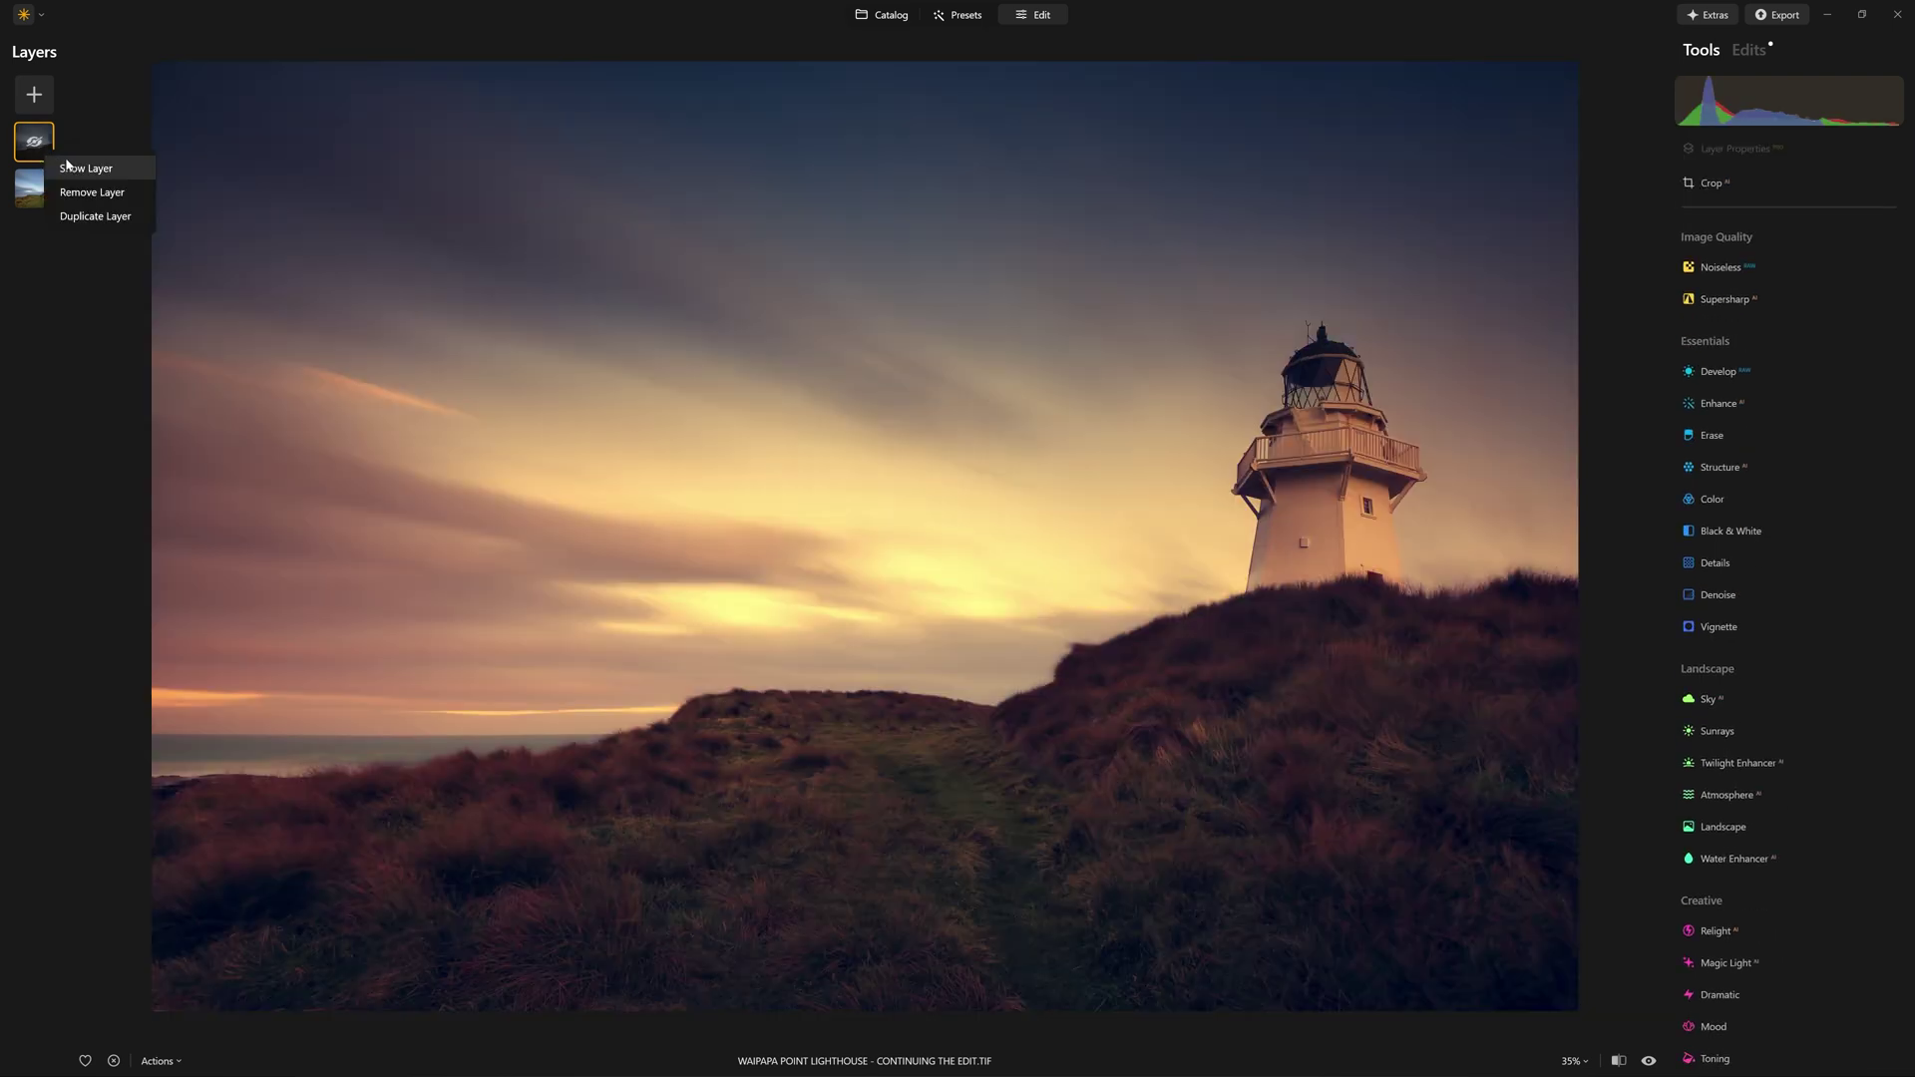
left_click(67, 165)
right_click(67, 167)
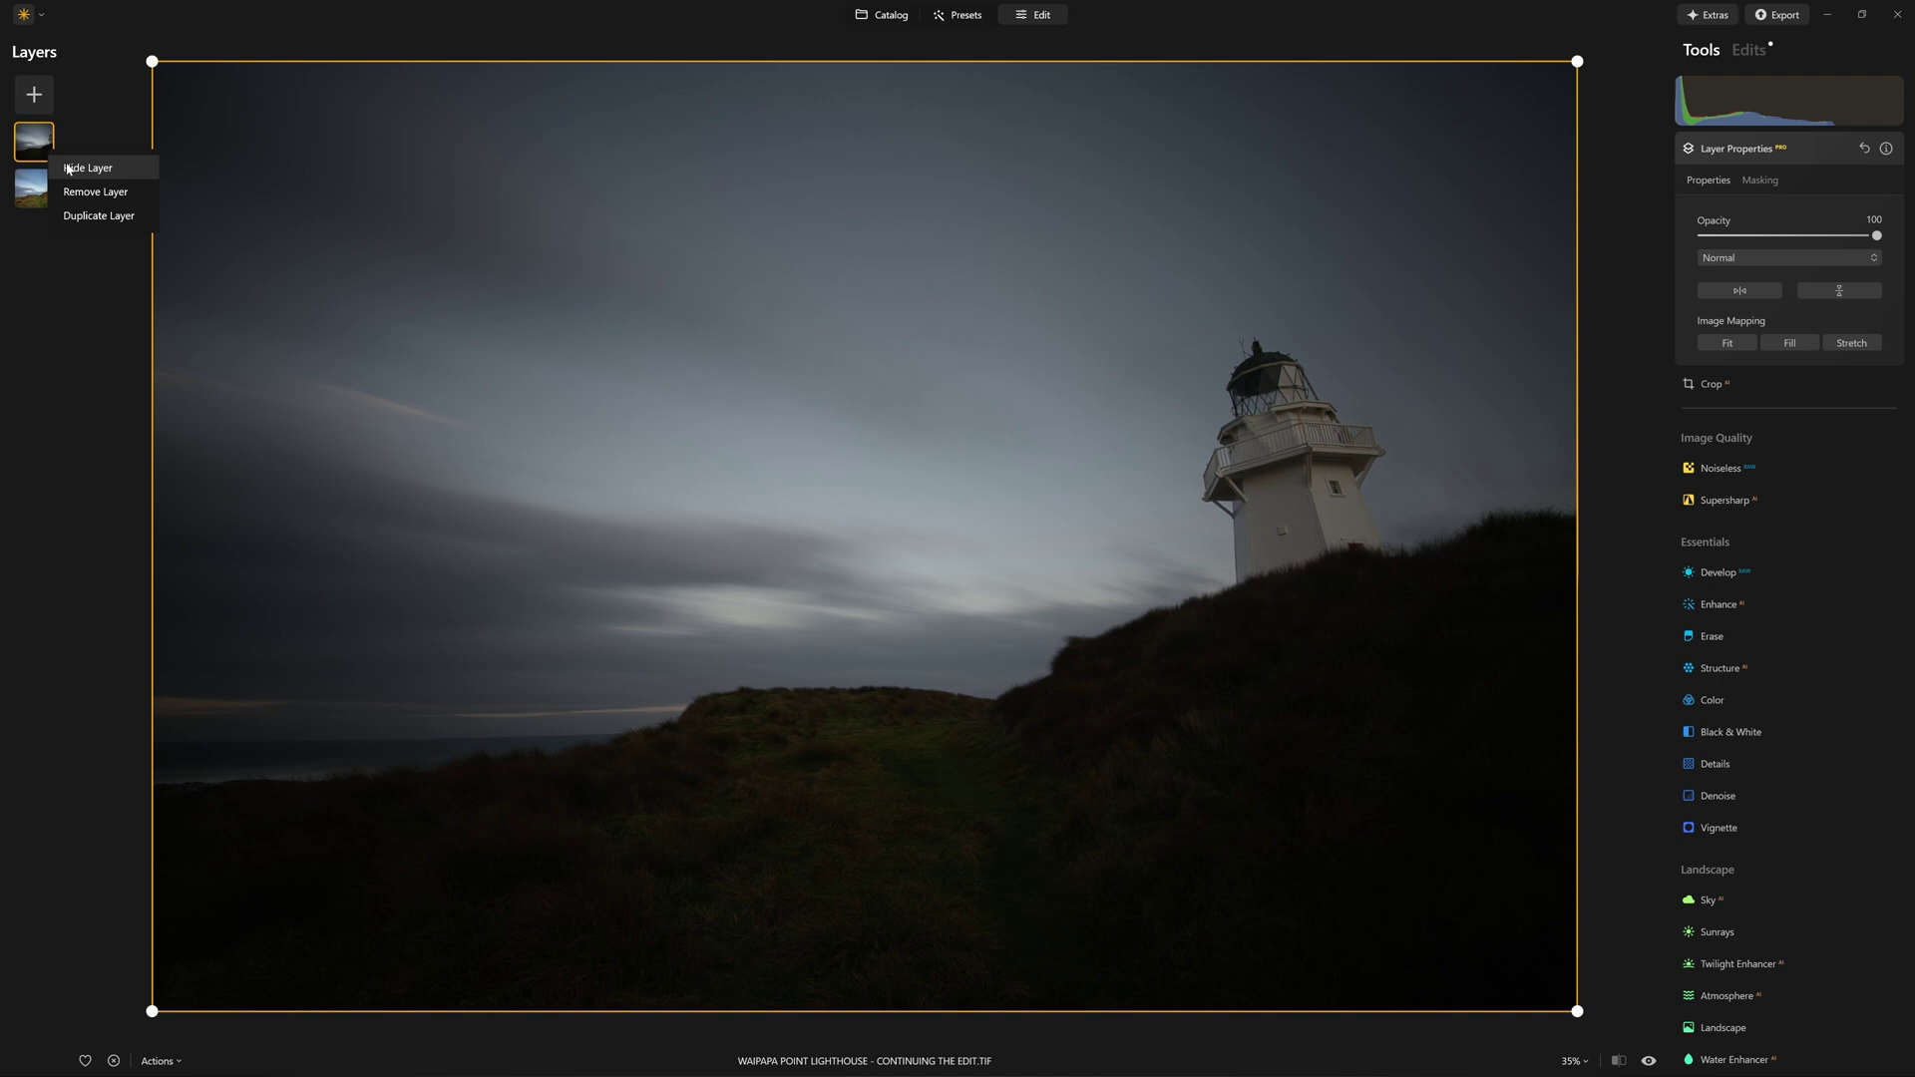
left_click(67, 168)
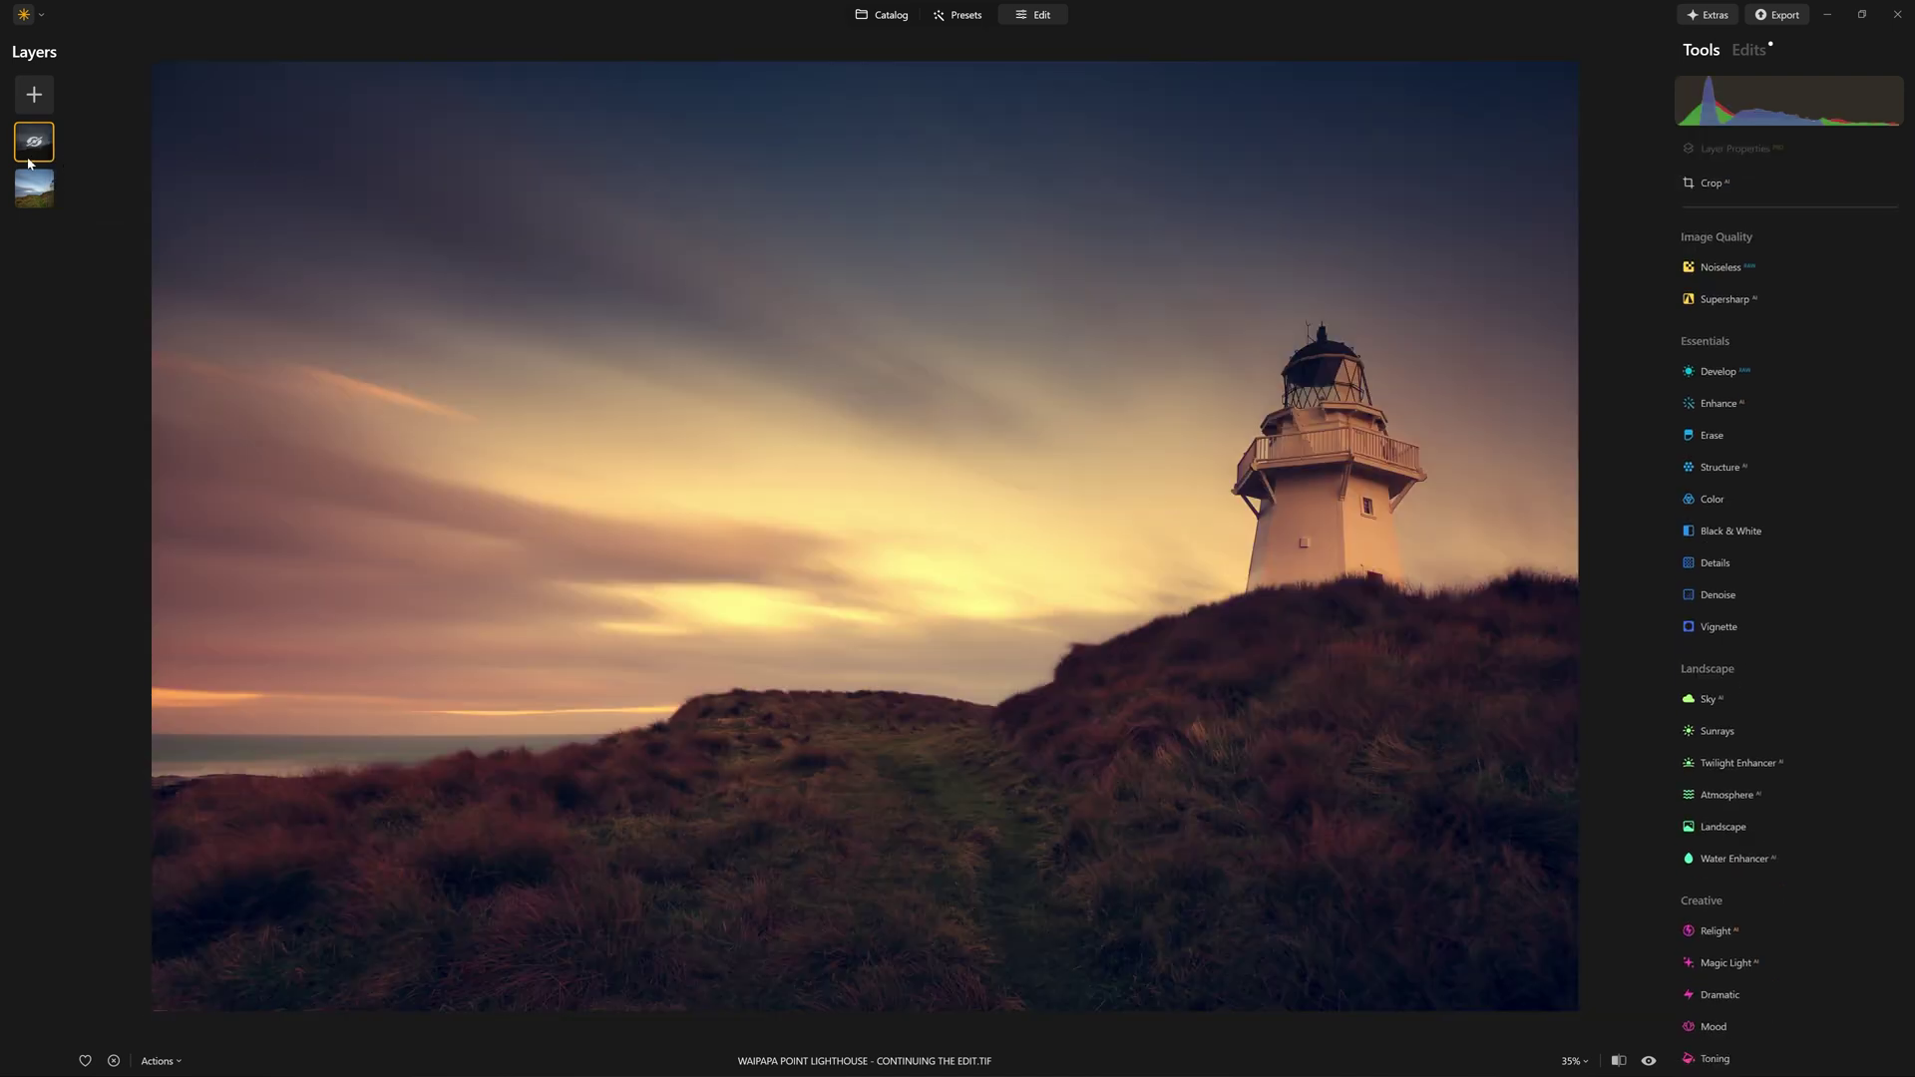
left_click(44, 186)
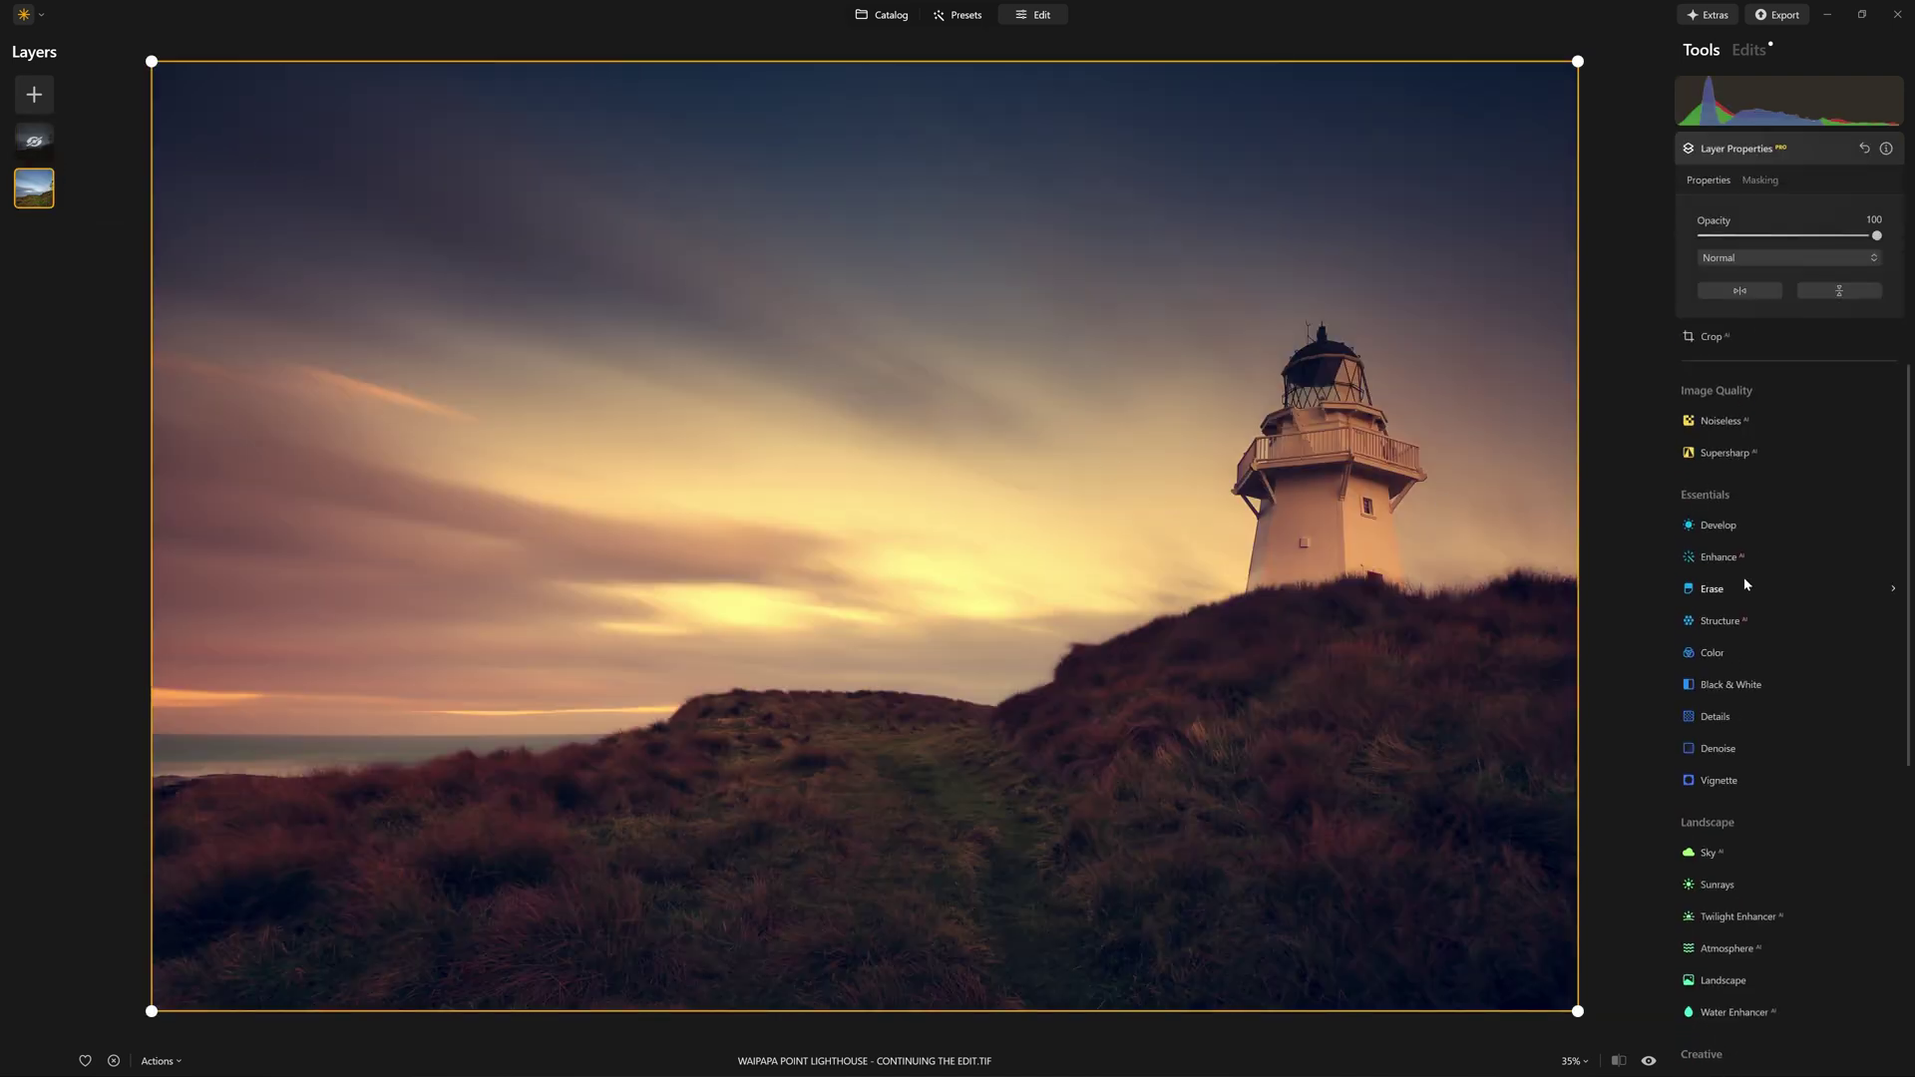
- Open the Color tool with Saturation at -11 and toggle it off and on to compare
scroll(1740, 551, "down", 1)
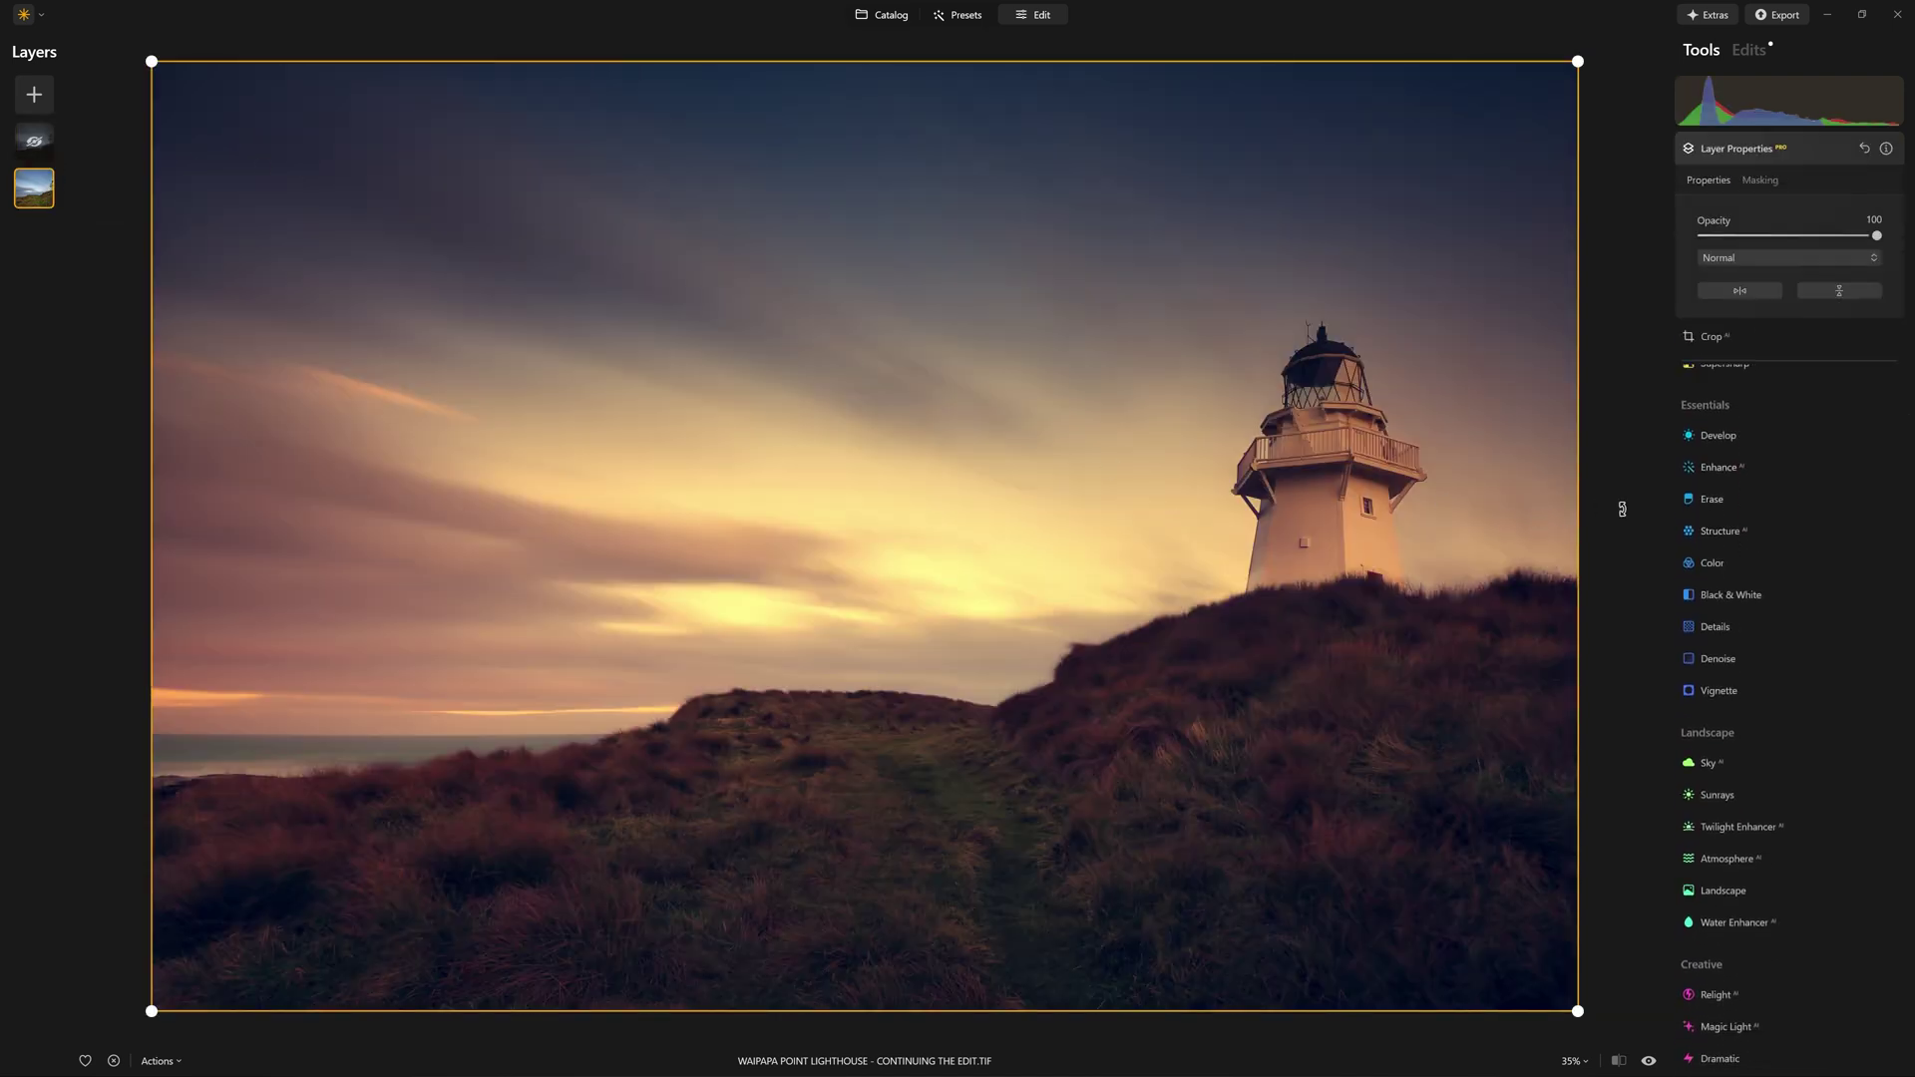
left_click(1745, 575)
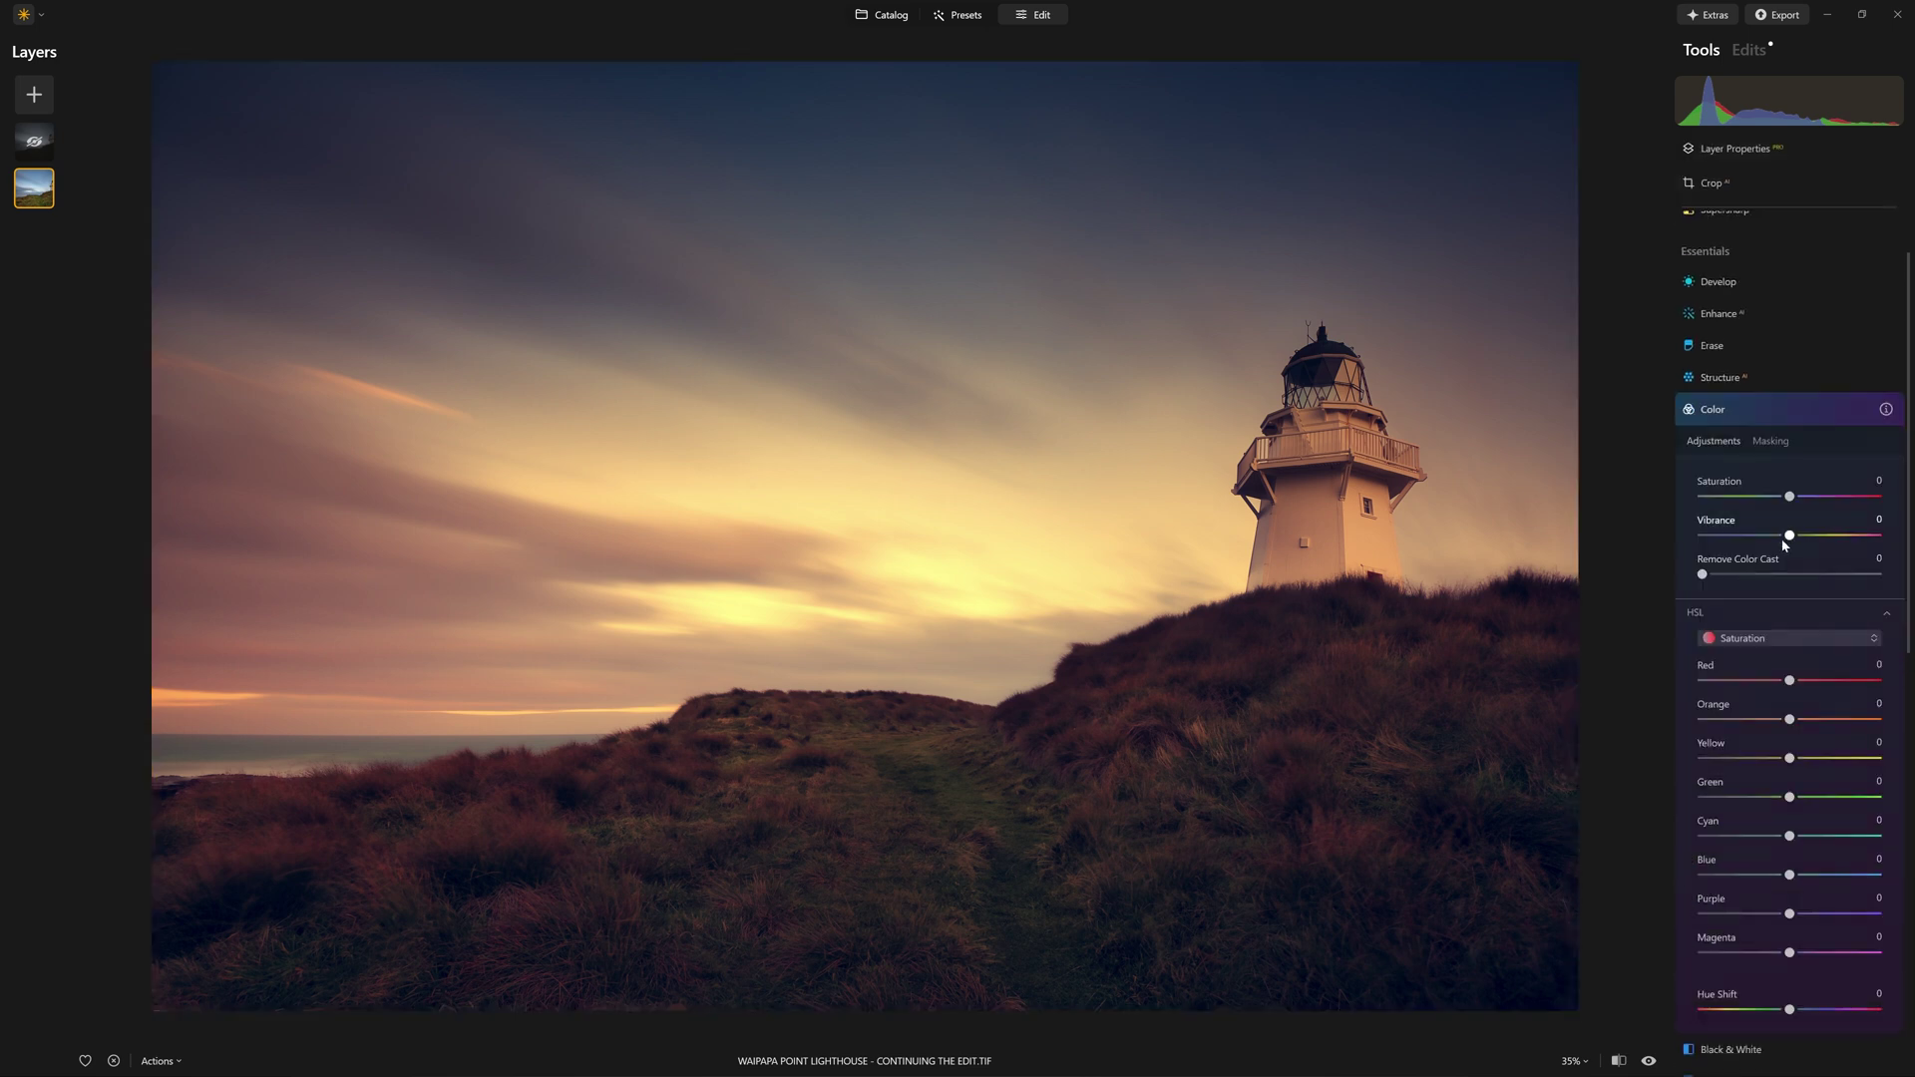
left_click(1845, 320)
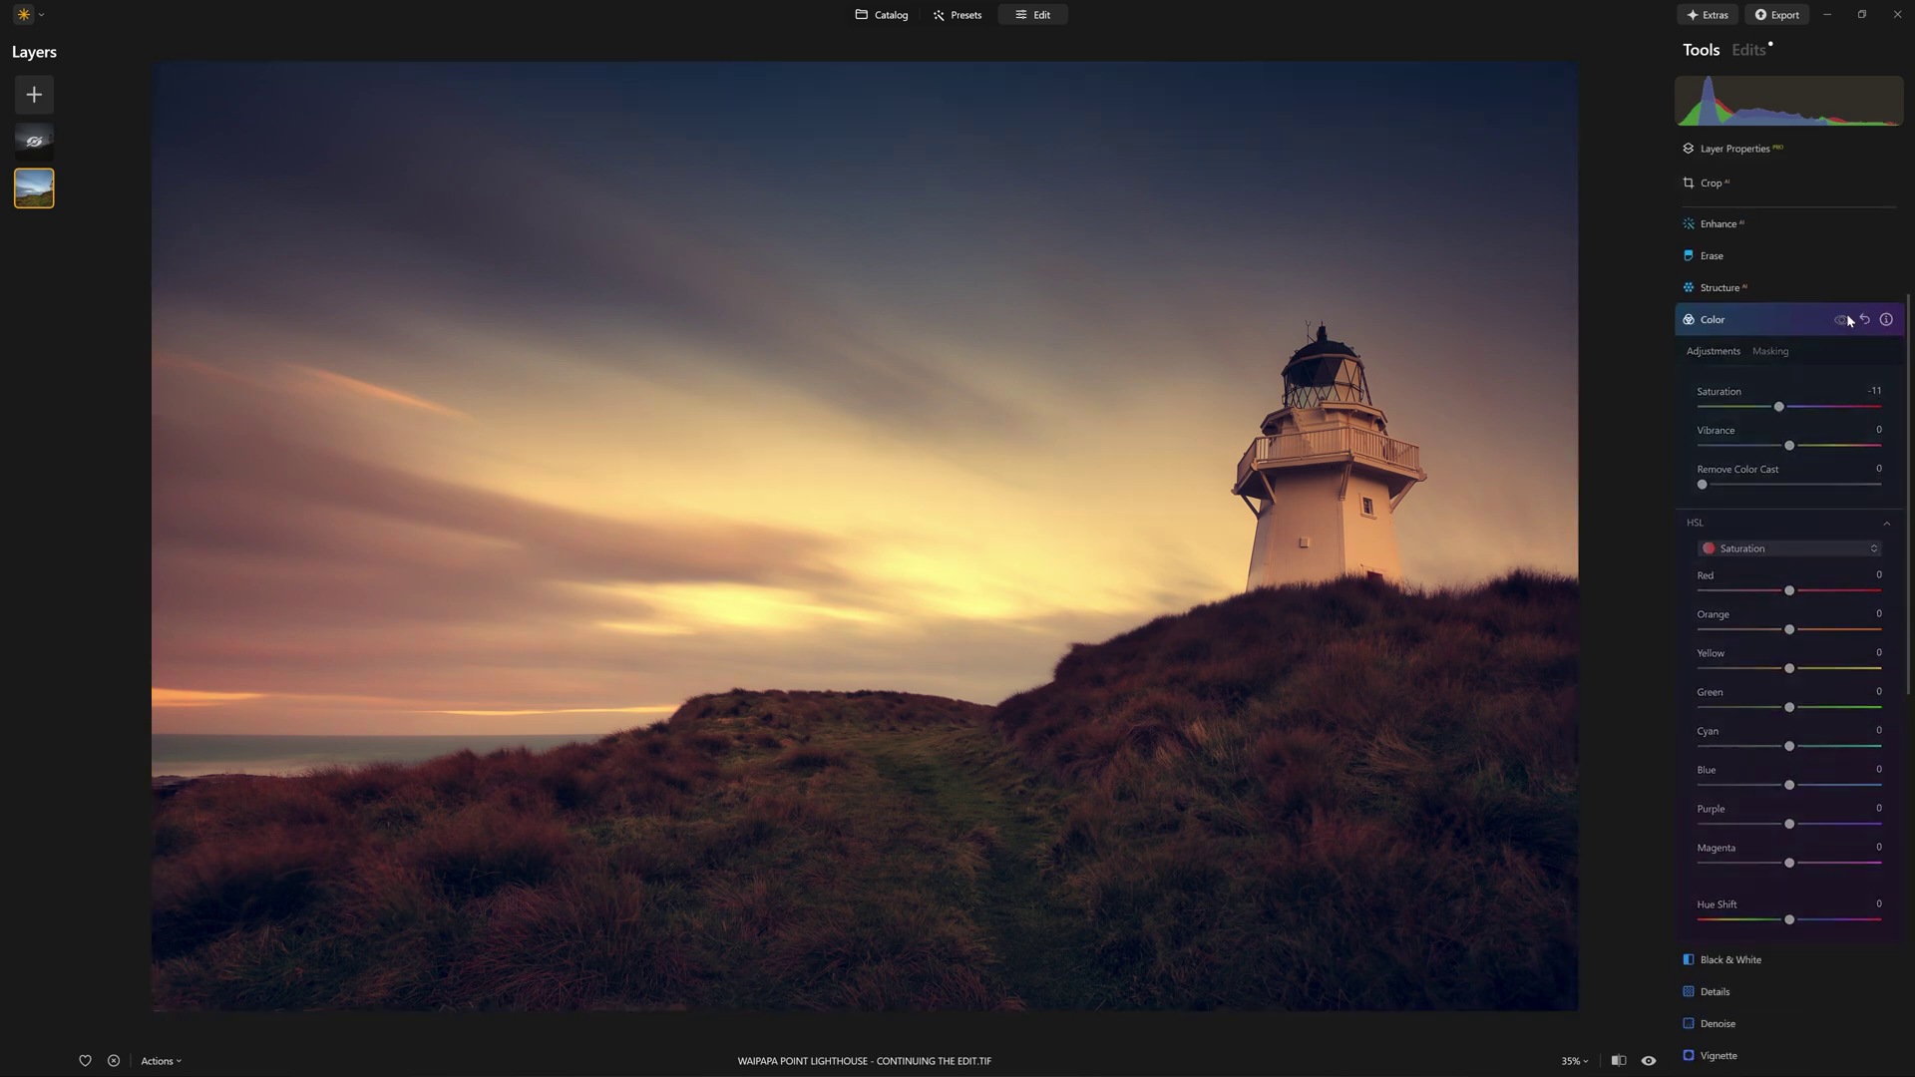
left_click(1845, 320)
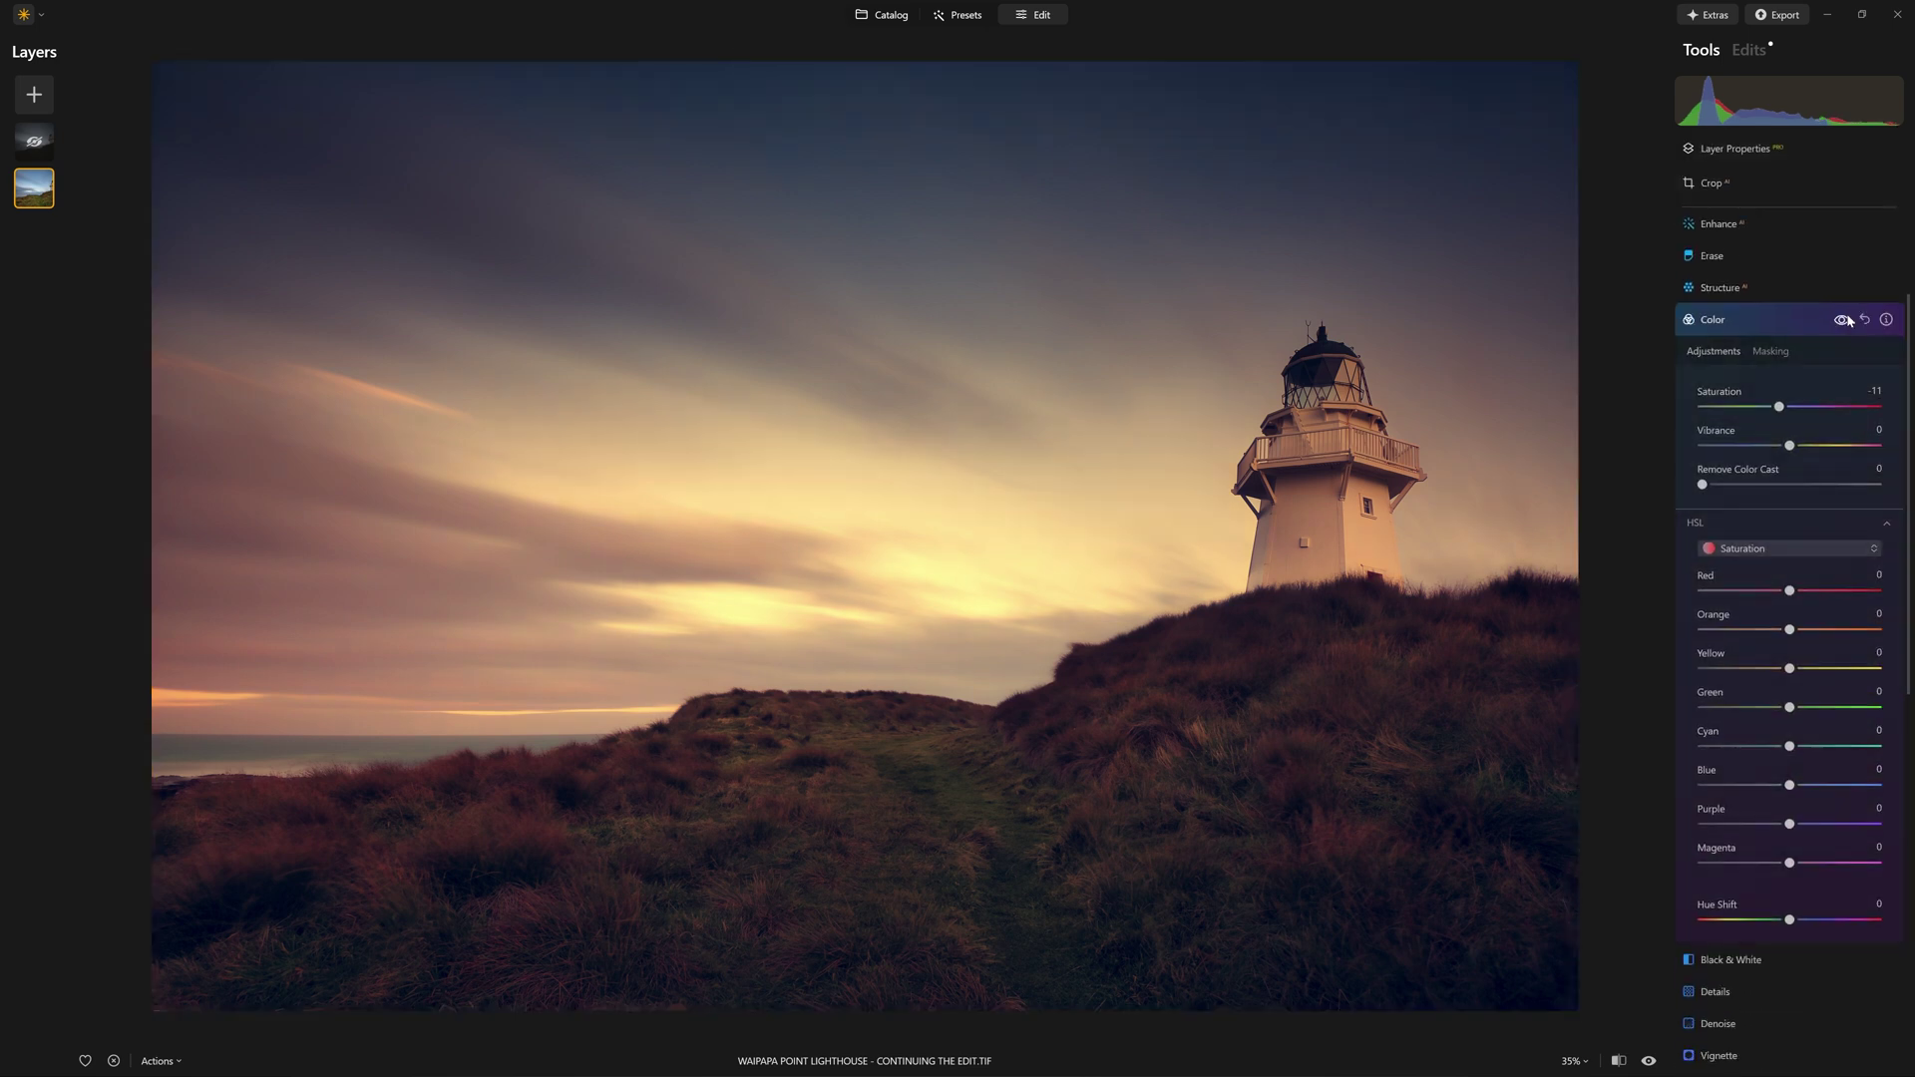